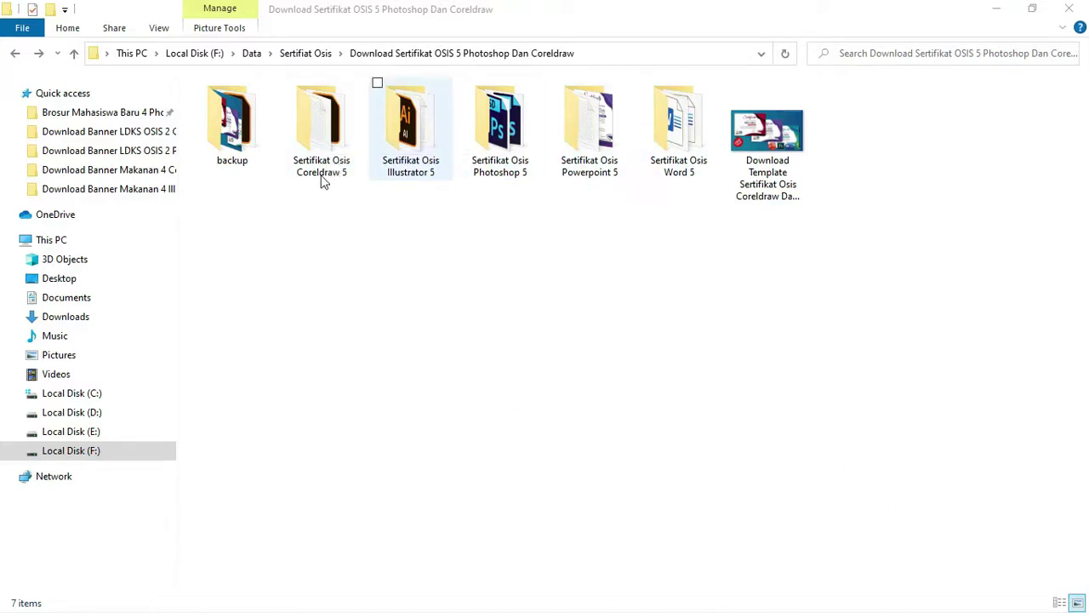
{"action": "double_click", "coordinate": [345, 149]}
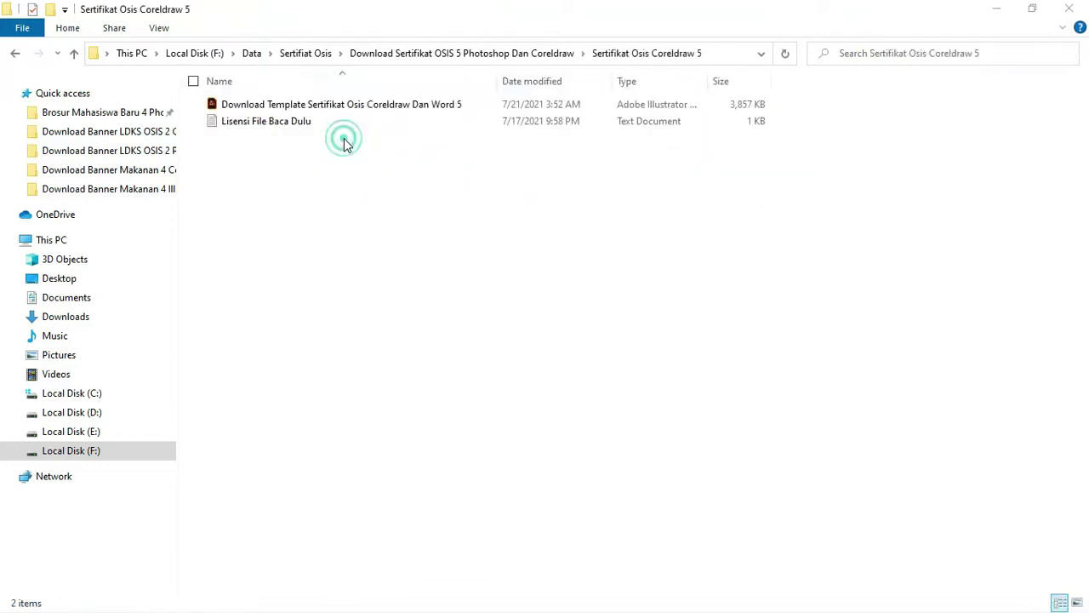
{"action": "left_click", "coordinate": [290, 103]}
{"action": "right_click", "coordinate": [290, 106]}
{"action": "mouse_move", "coordinate": [337, 220]}
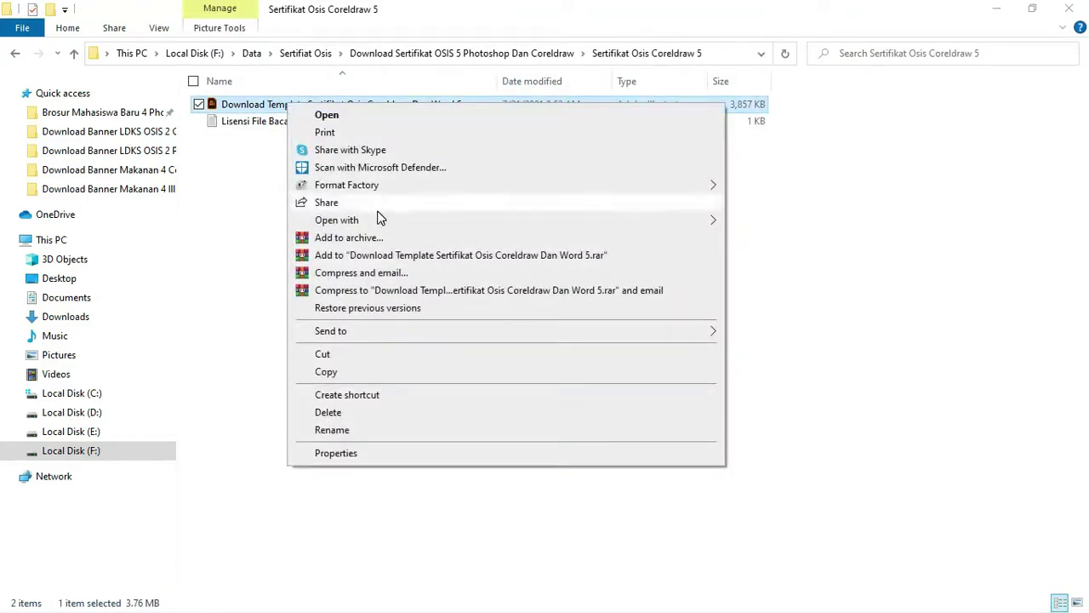
{"action": "left_click", "coordinate": [800, 280]}
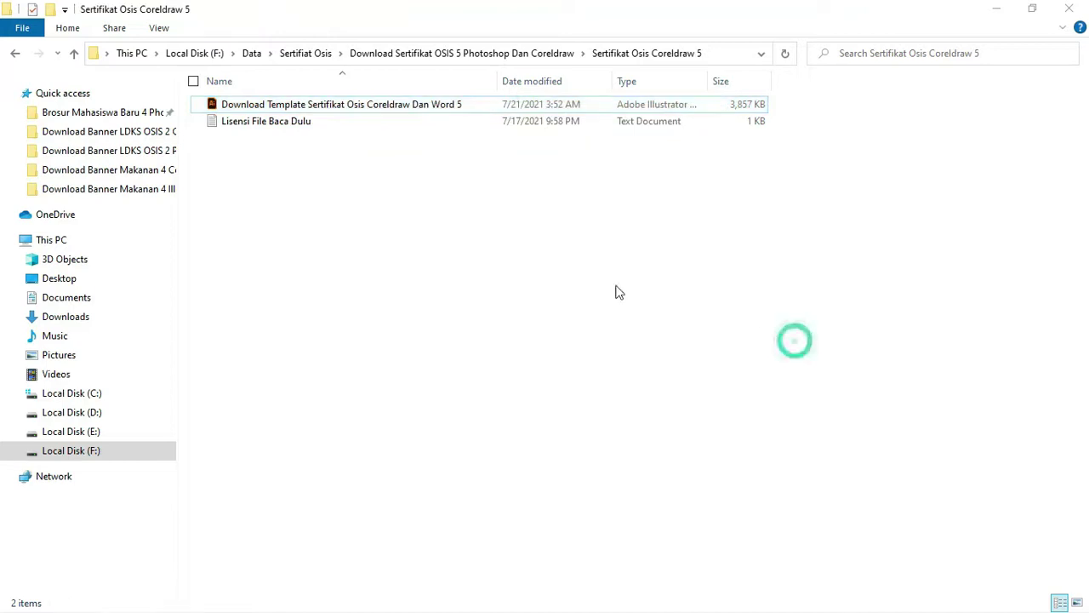
{"action": "double_click", "coordinate": [411, 136]}
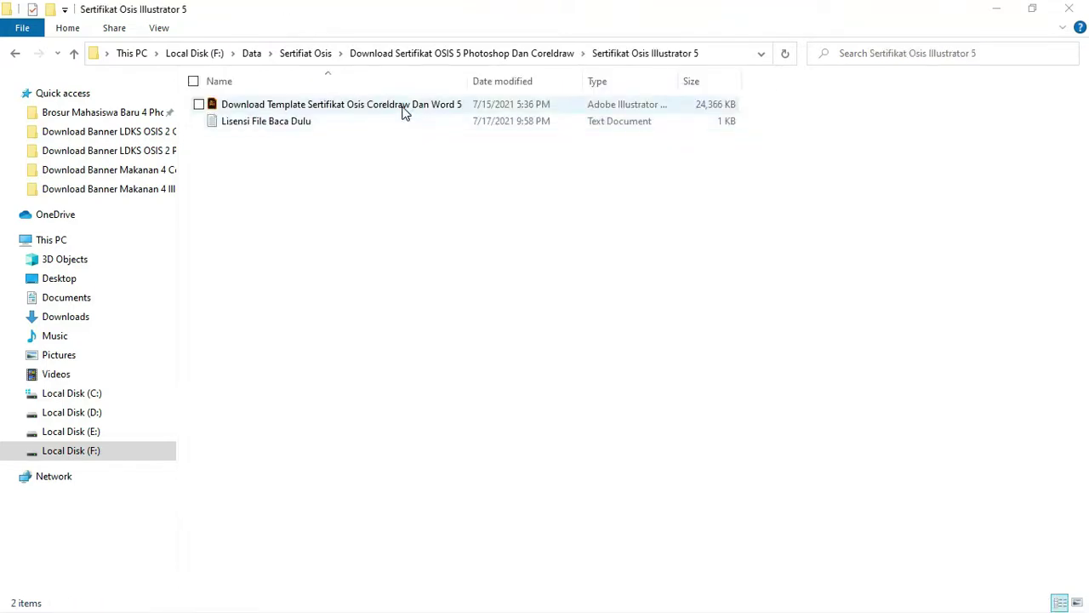
{"action": "right_click", "coordinate": [404, 109]}
{"action": "left_click", "coordinate": [355, 163]}
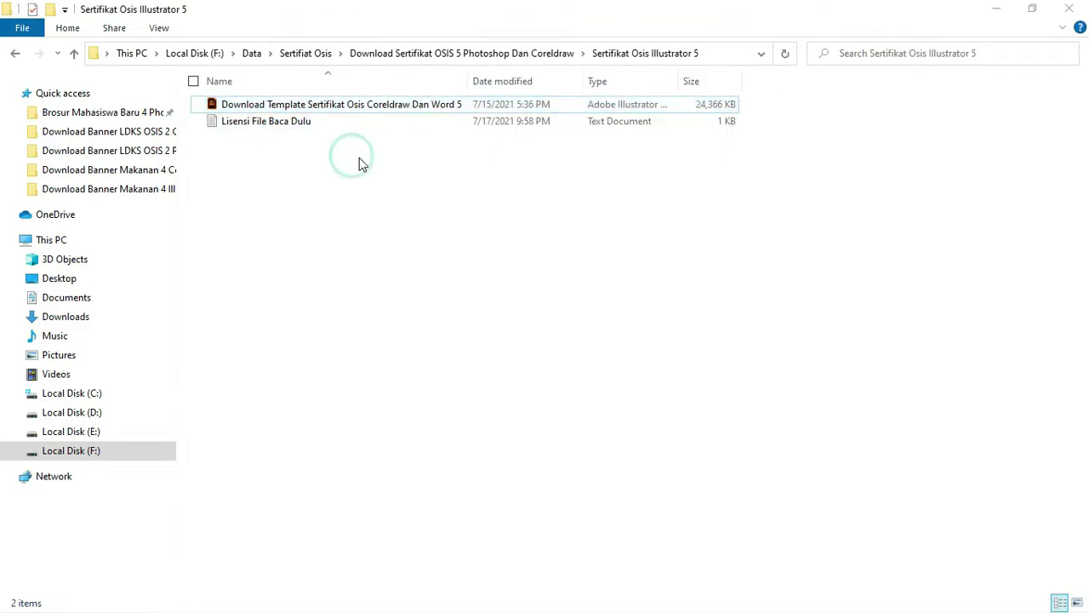
{"action": "key", "text": "alt+Up"}
{"action": "double_click", "coordinate": [501, 127]}
{"action": "left_click_drag", "start_coordinate": [403, 169], "coordinate": [403, 103]}
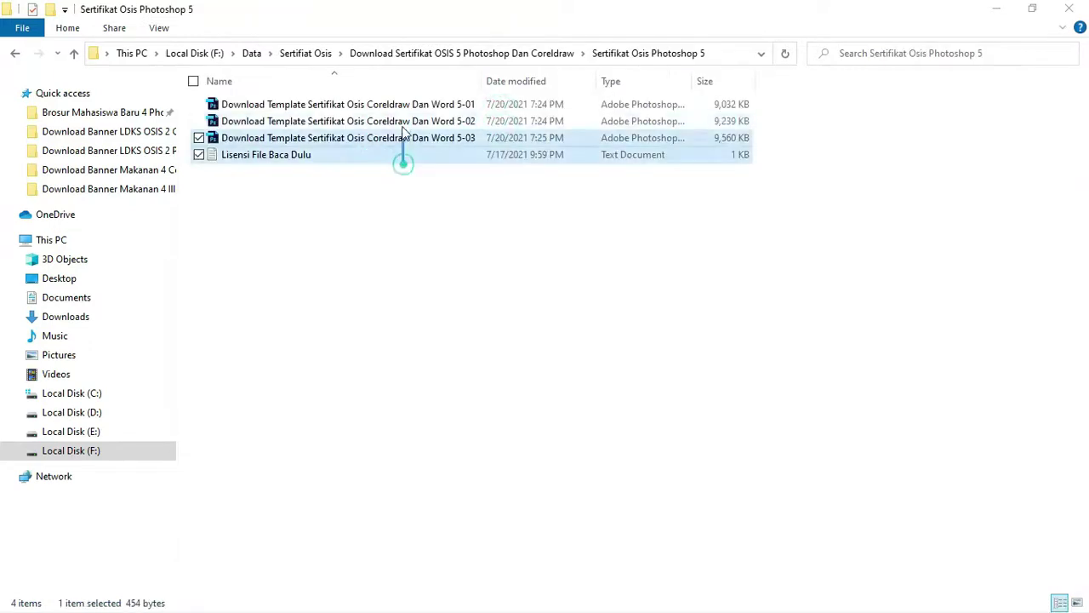
{"action": "left_click", "coordinate": [401, 187]}
{"action": "mouse_move", "coordinate": [786, 136]}
{"action": "left_mouse_down"}
{"action": "mouse_move", "coordinate": [509, 143]}
{"action": "mouse_move", "coordinate": [402, 99]}
{"action": "left_mouse_up"}
{"action": "right_click", "coordinate": [404, 104]}
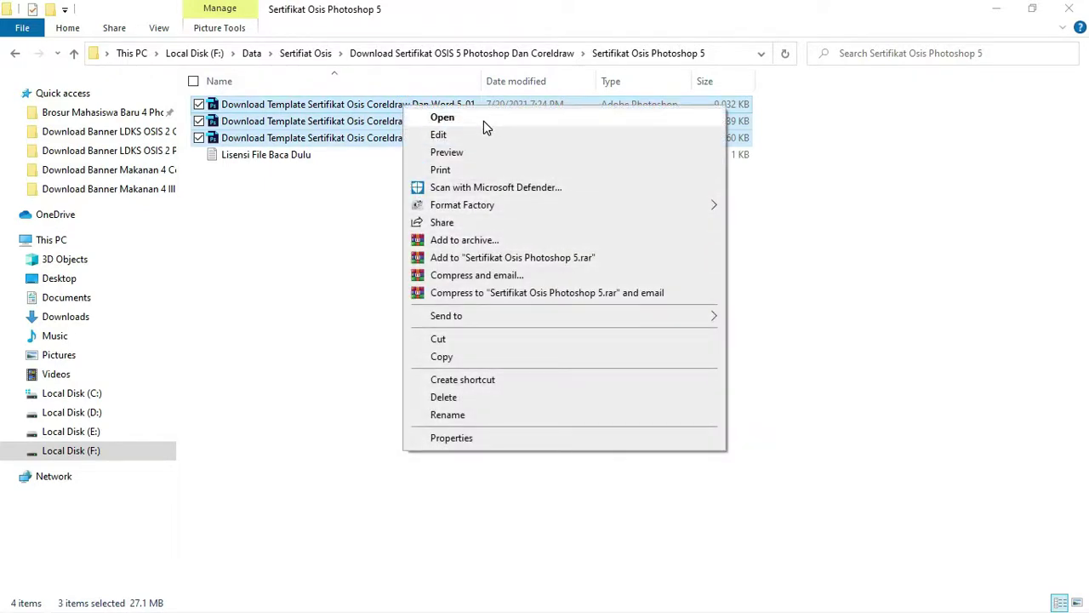
{"action": "left_click", "coordinate": [298, 196]}
{"action": "key", "text": "BackSpace"}
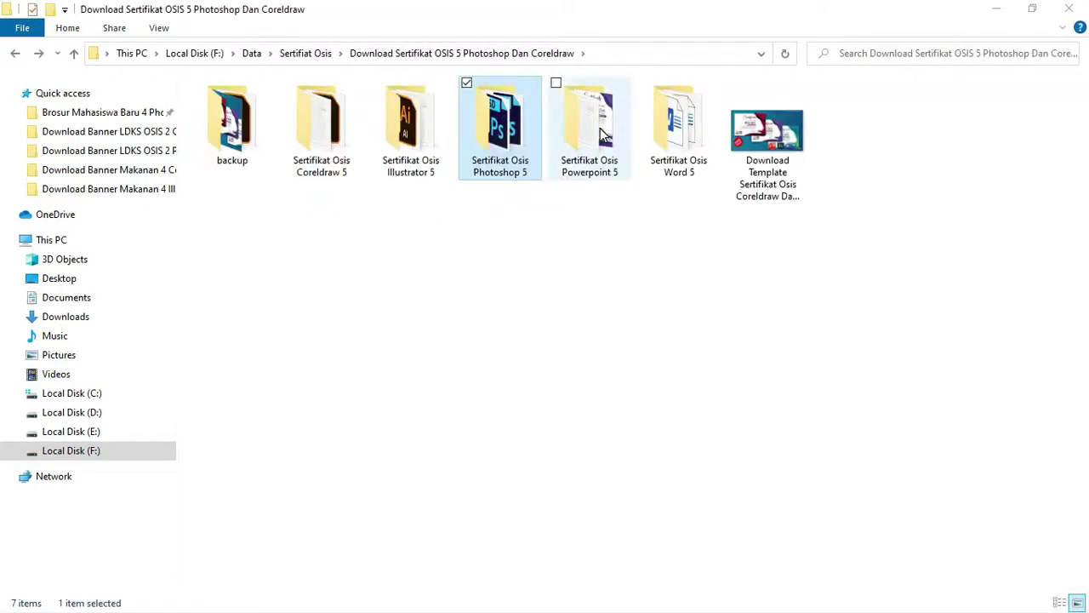
{"action": "double_click", "coordinate": [603, 134]}
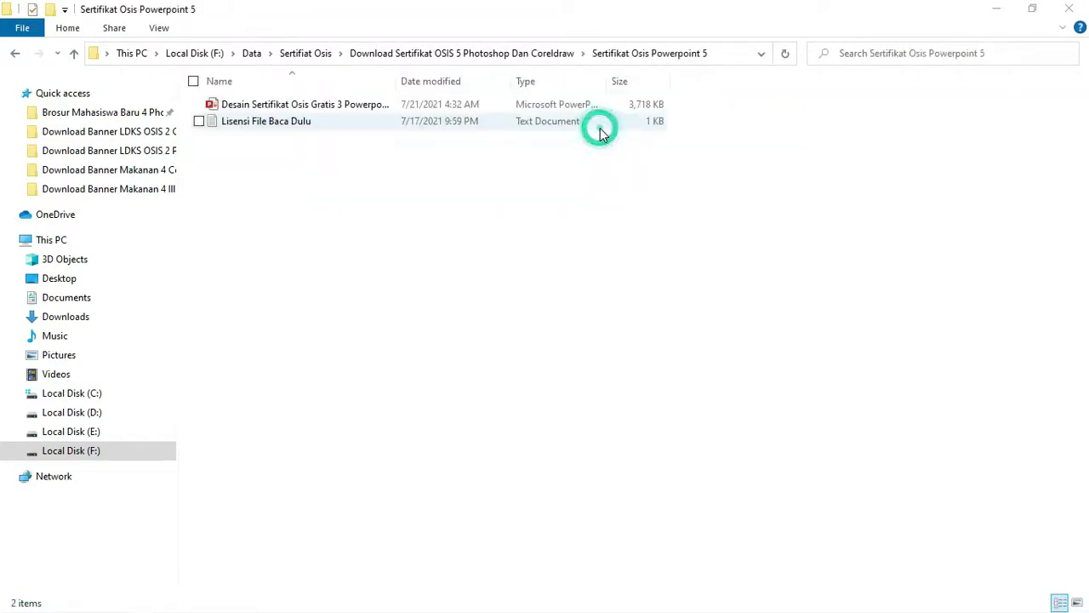
{"action": "left_click", "coordinate": [329, 104]}
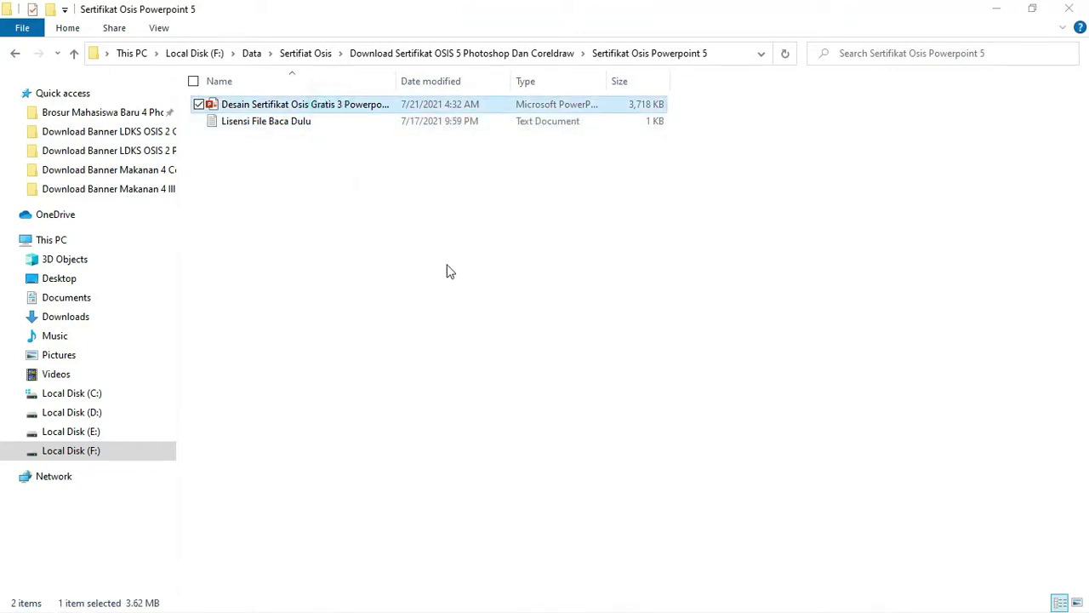
{"action": "key", "text": "alt+Left"}
{"action": "double_click", "coordinate": [670, 134]}
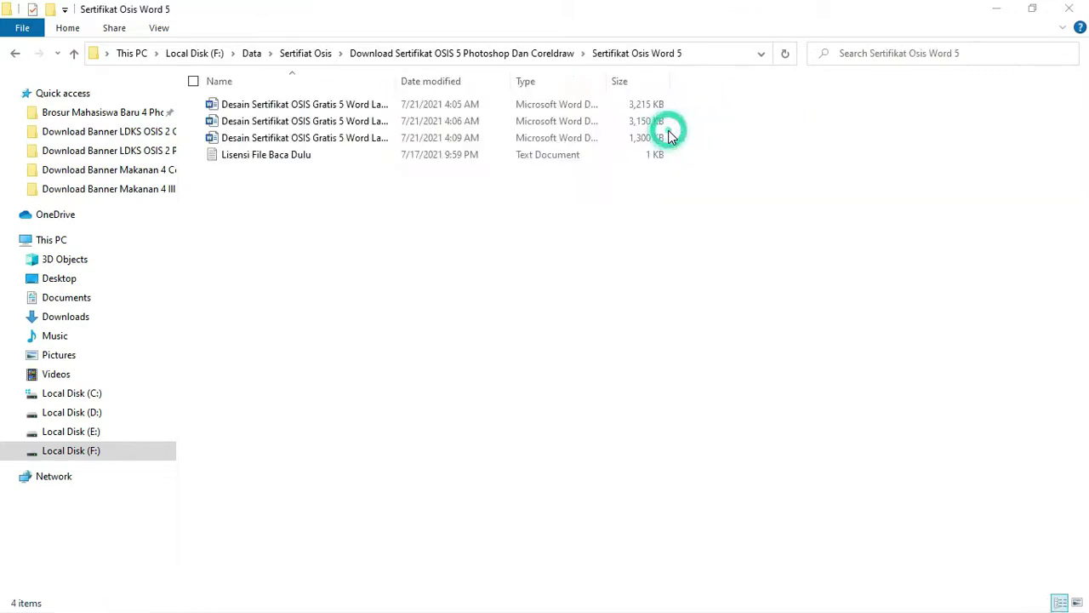
{"action": "left_click_drag", "start_coordinate": [700, 142], "coordinate": [343, 106]}
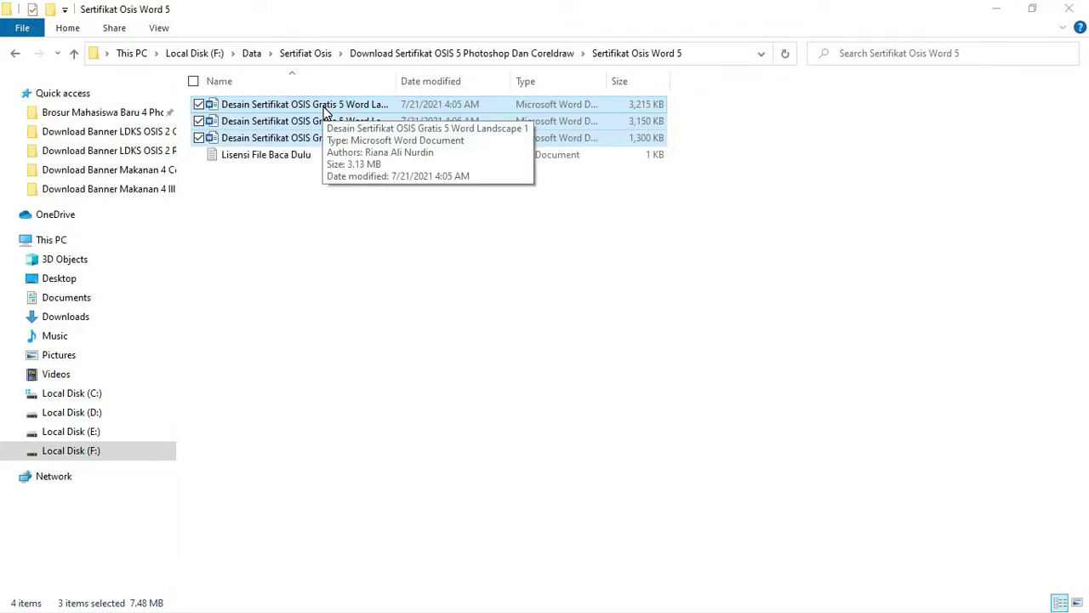
{"action": "left_click", "coordinate": [344, 203]}
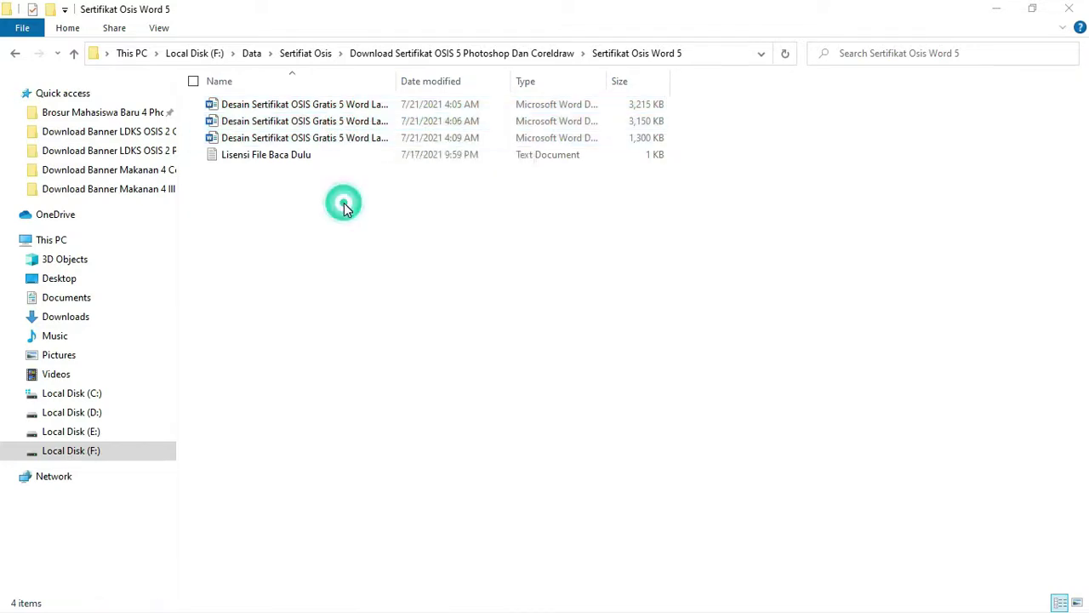
{"action": "key", "text": "BackSpace"}
{"action": "left_click", "coordinate": [510, 248]}
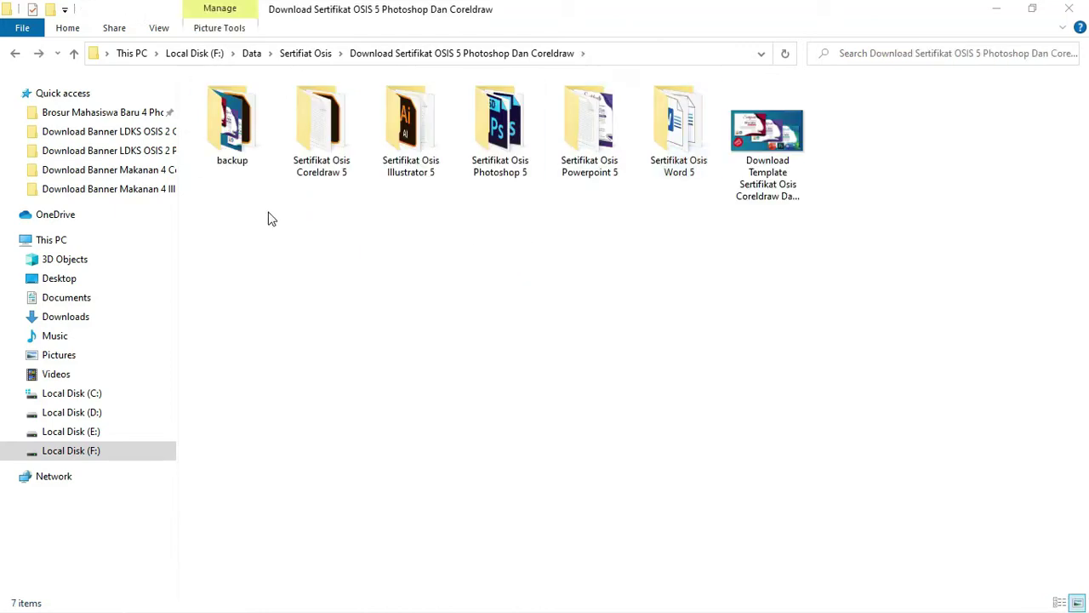
- Bring the CorelDRAW X7 window with the red, purple and teal certificate design to the front
{"action": "left_click", "coordinate": [361, 223]}
{"action": "key", "text": "alt+Tab"}
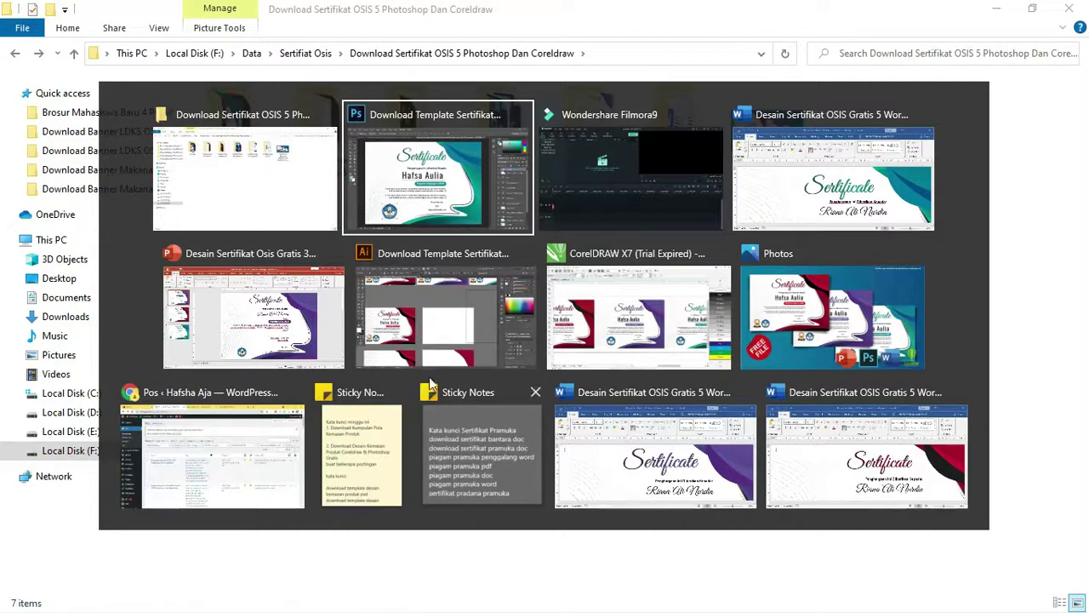
{"action": "key", "text": "alt+Tab"}
{"action": "key", "text": "alt+Tab"}
{"action": "key", "text": "alt+Tab"}
{"action": "key", "text": "alt+Tab"}
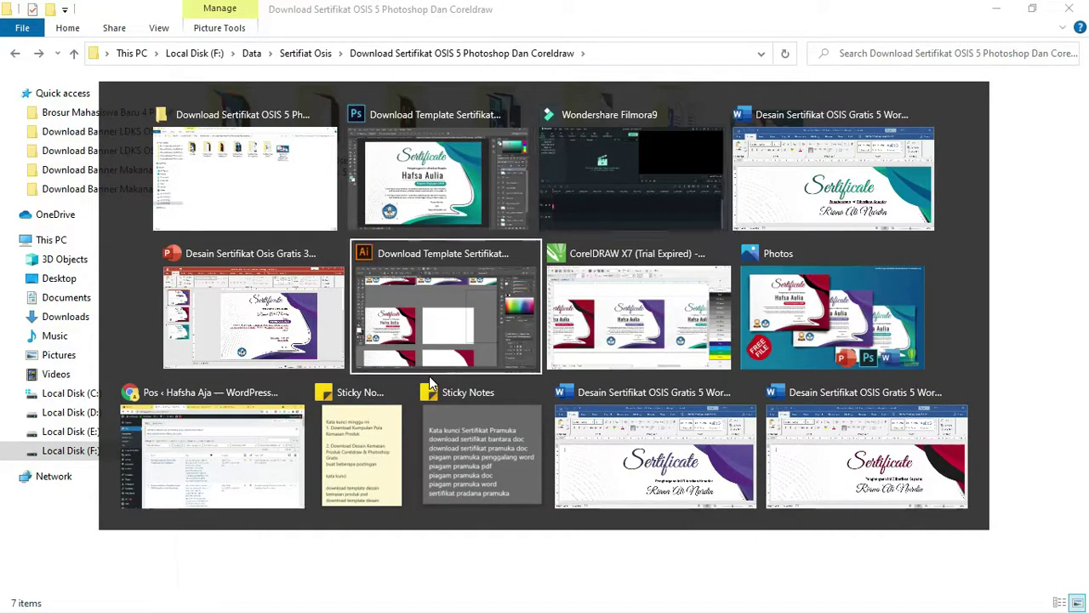
{"action": "key", "text": "alt+Tab"}
{"action": "scroll", "coordinate": [502, 336], "scroll_direction": "down", "scroll_amount": 2}
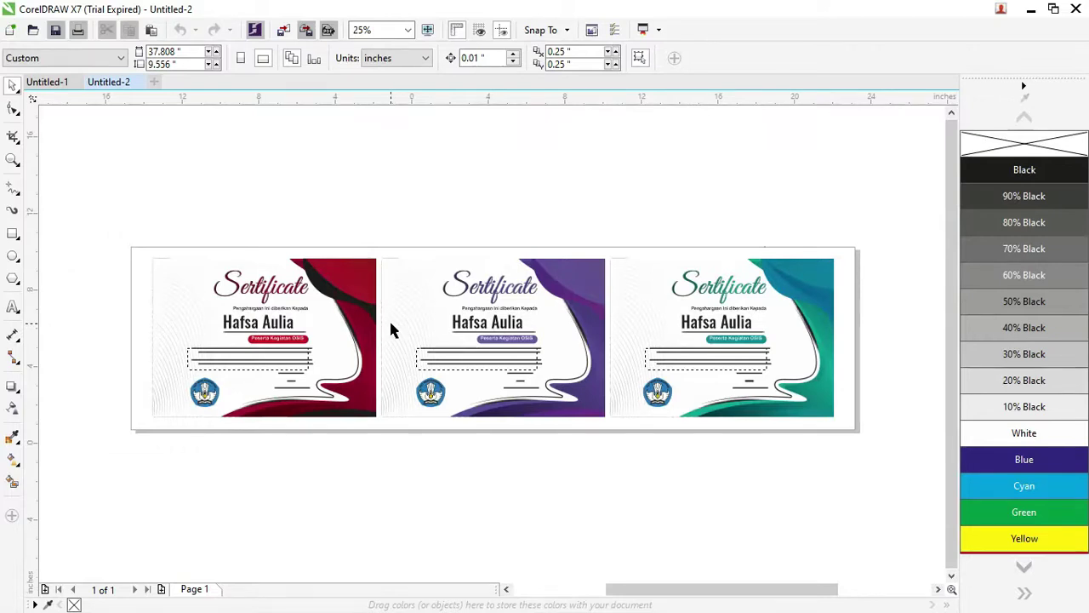
- Zoom in on the red certificate's lower-left corner, then zoom back out to 62%
{"action": "key", "text": "z"}
{"action": "left_click_drag", "start_coordinate": [102, 219], "coordinate": [856, 441]}
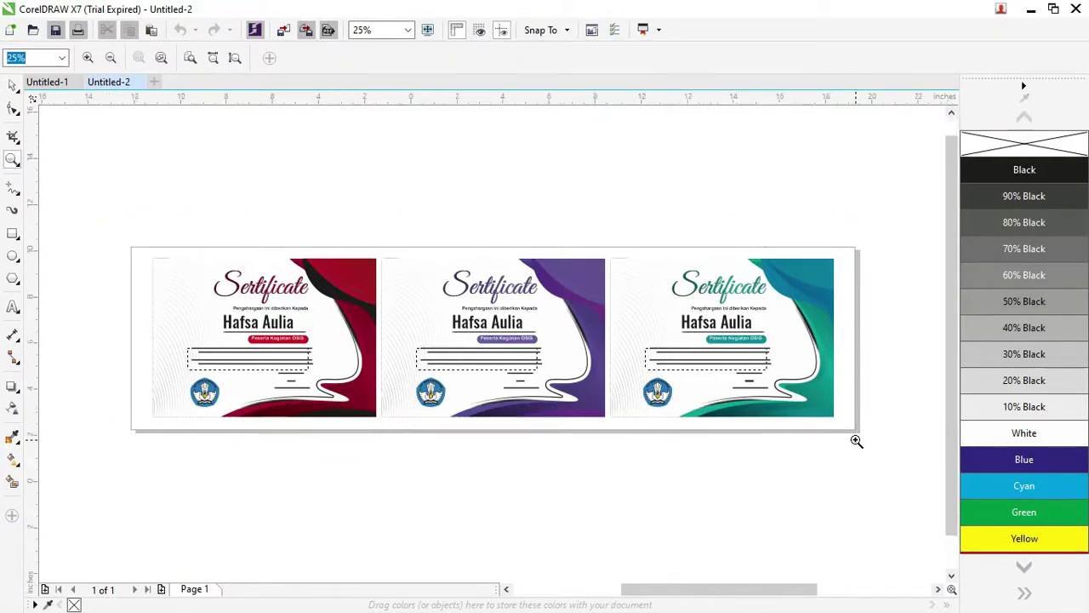
{"action": "left_click_drag", "start_coordinate": [79, 390], "coordinate": [309, 493]}
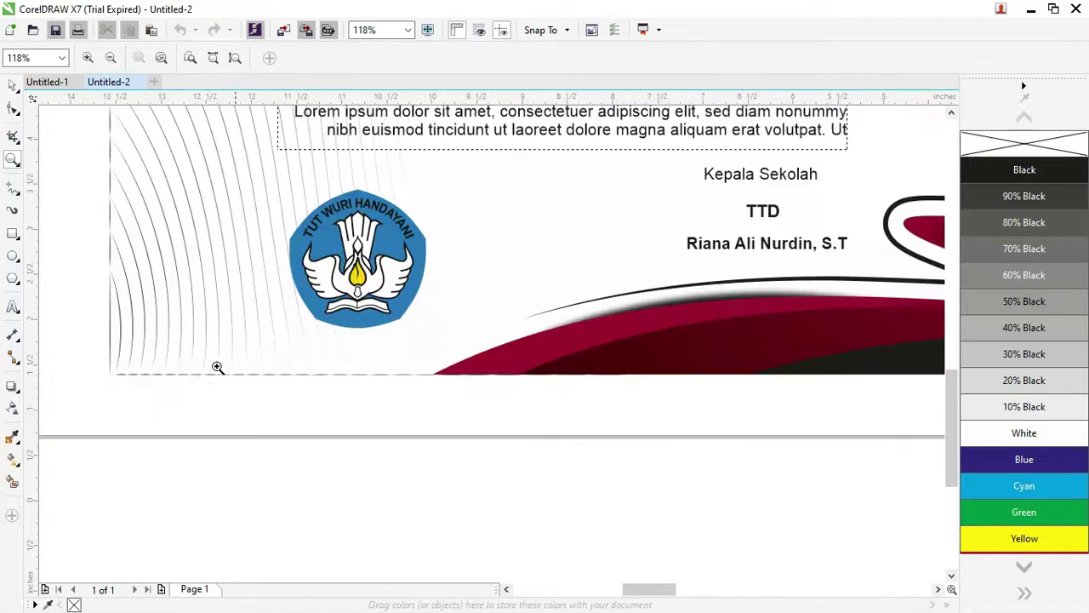
{"action": "double_click", "coordinate": [13, 85]}
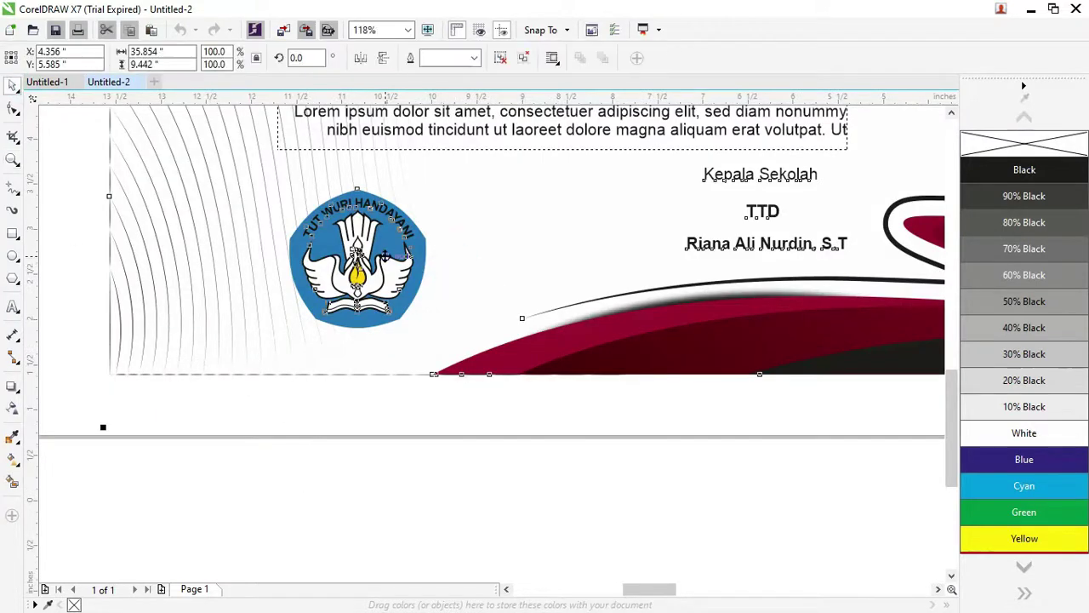
{"action": "scroll", "coordinate": [326, 255], "scroll_direction": "down", "scroll_amount": 2}
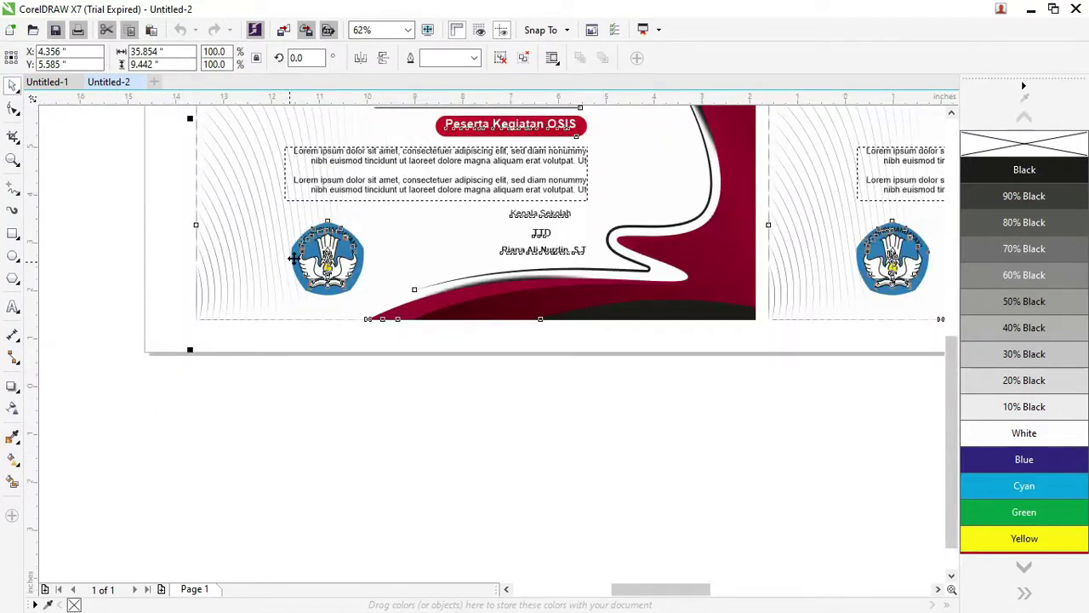
{"action": "left_click_drag", "start_coordinate": [951, 403], "coordinate": [937, 301]}
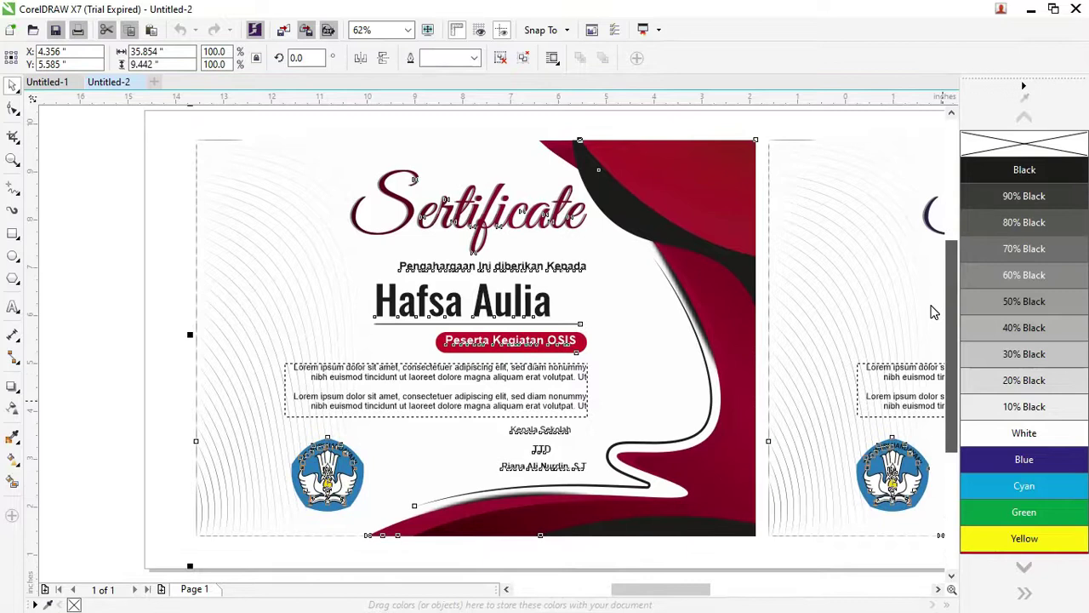
{"action": "left_click_drag", "start_coordinate": [937, 300], "coordinate": [931, 313]}
- Ungroup the certificate objects and undo an accidental move of the red certificate
{"action": "right_click", "coordinate": [473, 213]}
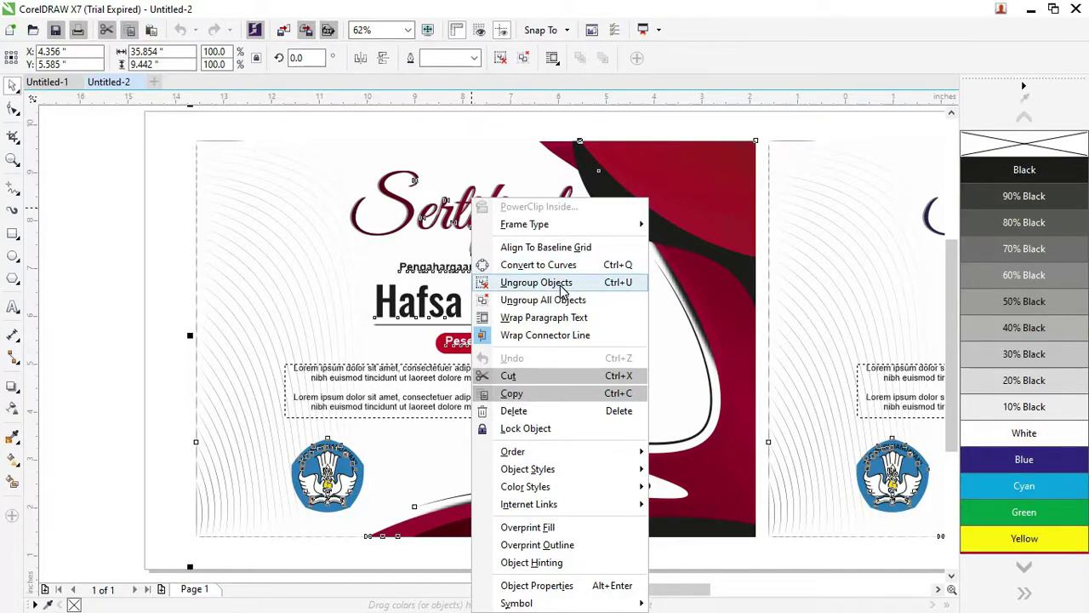
{"action": "left_click", "coordinate": [561, 284]}
{"action": "left_click", "coordinate": [170, 262]}
{"action": "left_click", "coordinate": [289, 272]}
{"action": "left_click_drag", "start_coordinate": [289, 272], "coordinate": [283, 246]}
{"action": "key", "text": "ctrl+z"}
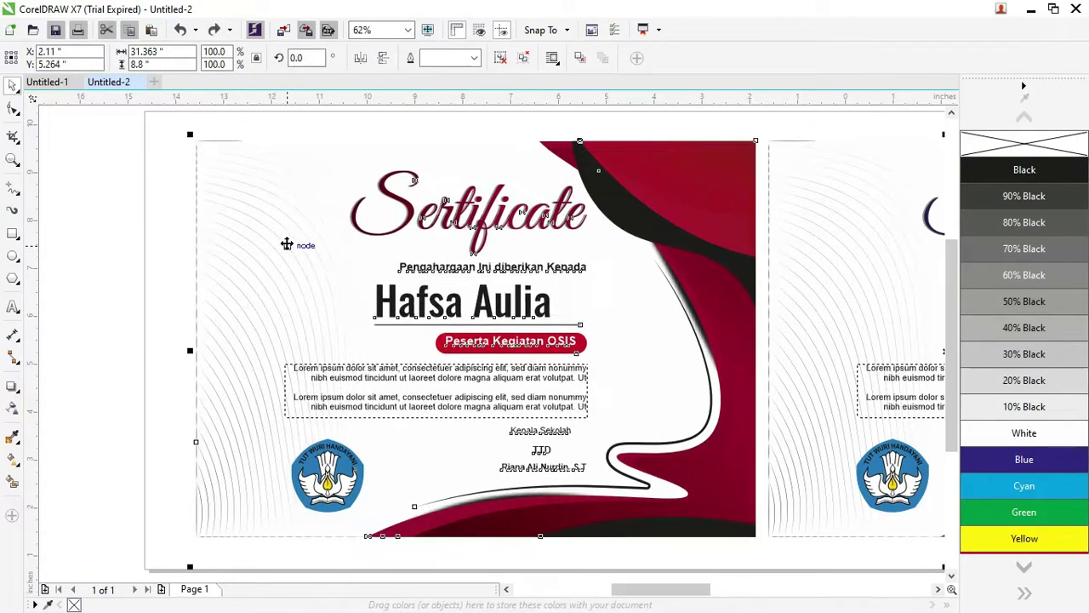
- Ungroup the selected red-certificate objects and inspect the large background's nodes
{"action": "right_click", "coordinate": [293, 254]}
{"action": "left_click", "coordinate": [345, 281]}
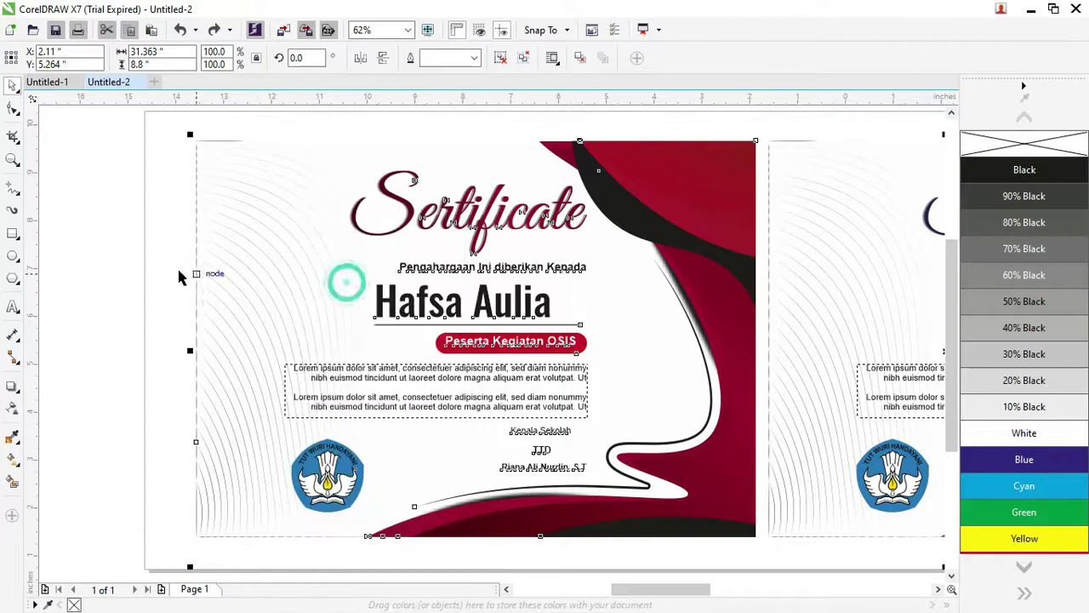
{"action": "left_click", "coordinate": [171, 266]}
{"action": "left_click", "coordinate": [287, 278]}
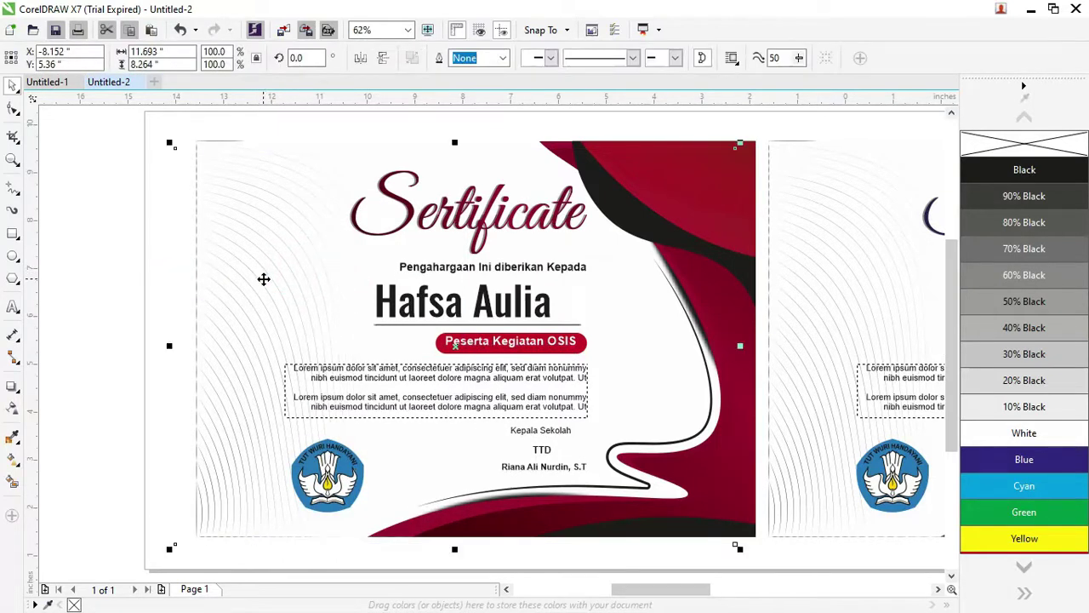
{"action": "key", "text": "F10"}
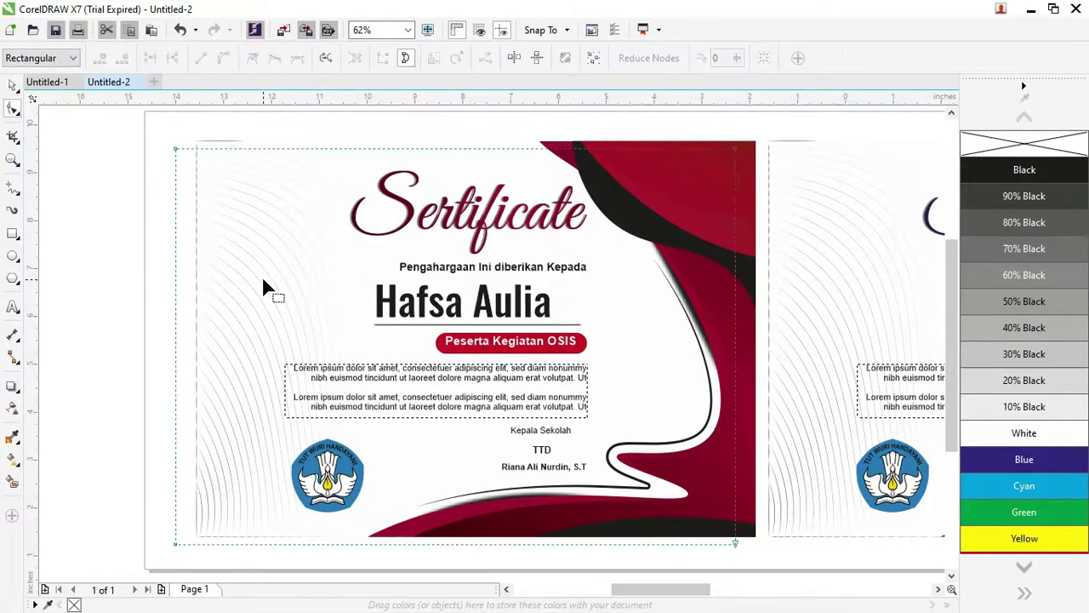
{"action": "left_click", "coordinate": [13, 86]}
{"action": "left_click", "coordinate": [51, 132]}
- Select the objects around the Sertificate title and check their context menus
{"action": "left_click", "coordinate": [428, 217]}
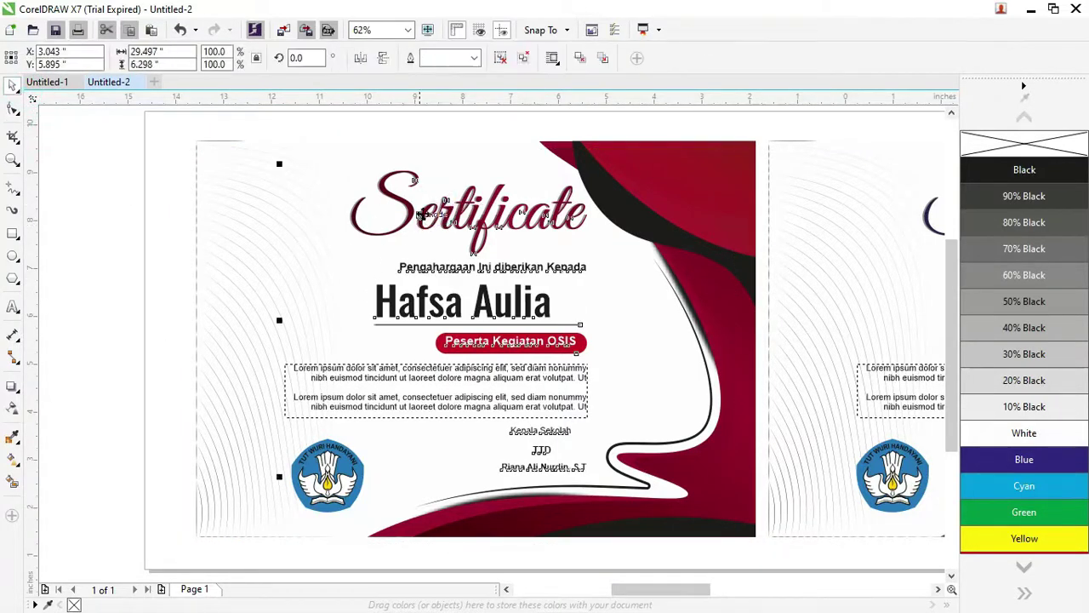
{"action": "scroll", "coordinate": [471, 213], "scroll_direction": "up", "scroll_amount": 2}
{"action": "scroll", "coordinate": [471, 212], "scroll_direction": "down", "scroll_amount": 2}
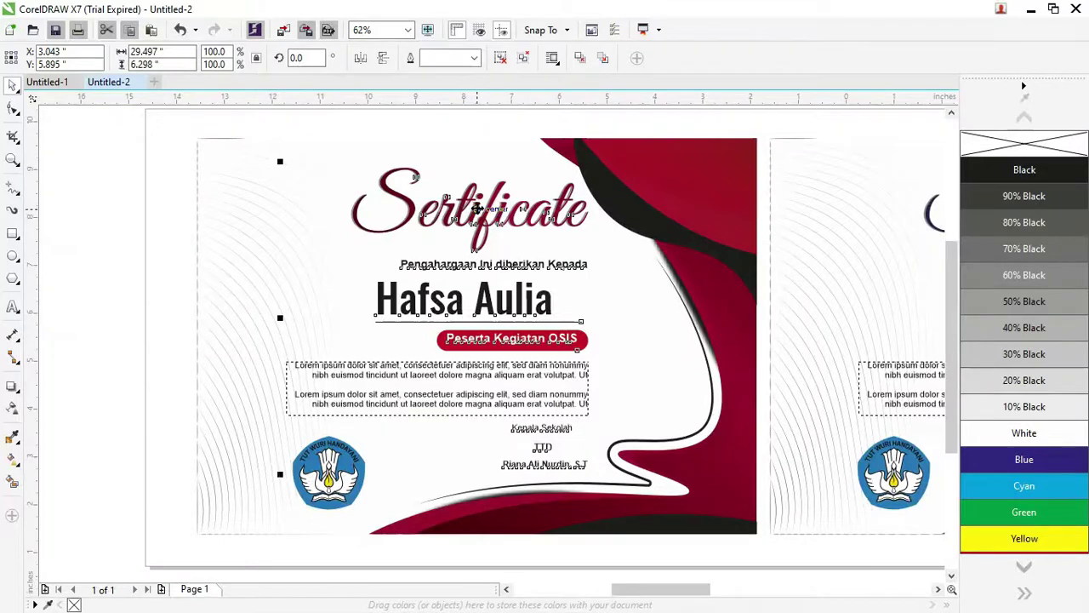
{"action": "right_click", "coordinate": [478, 214]}
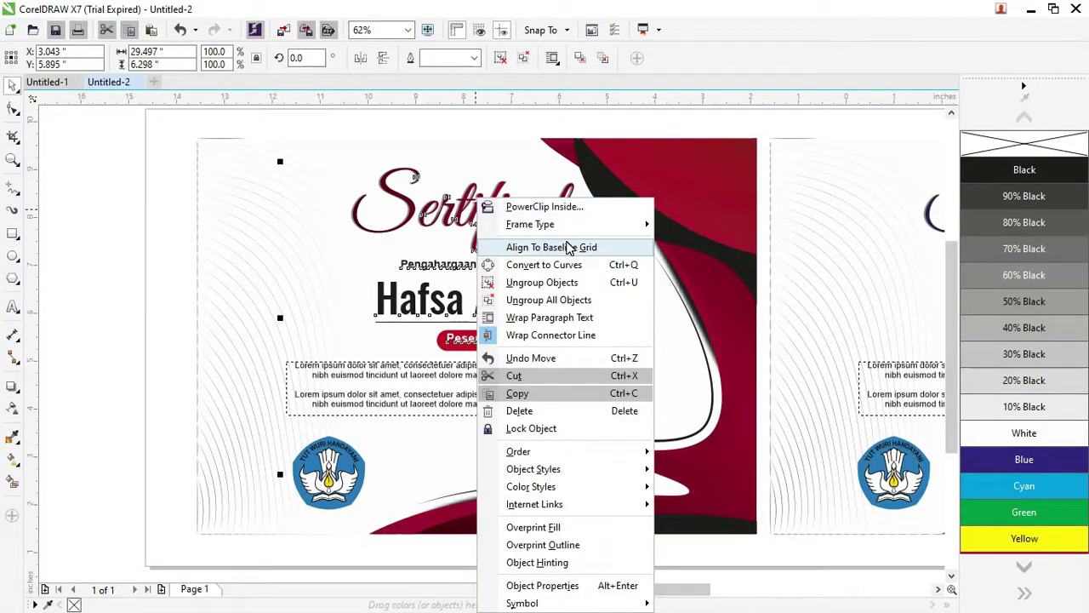
{"action": "left_click", "coordinate": [448, 236]}
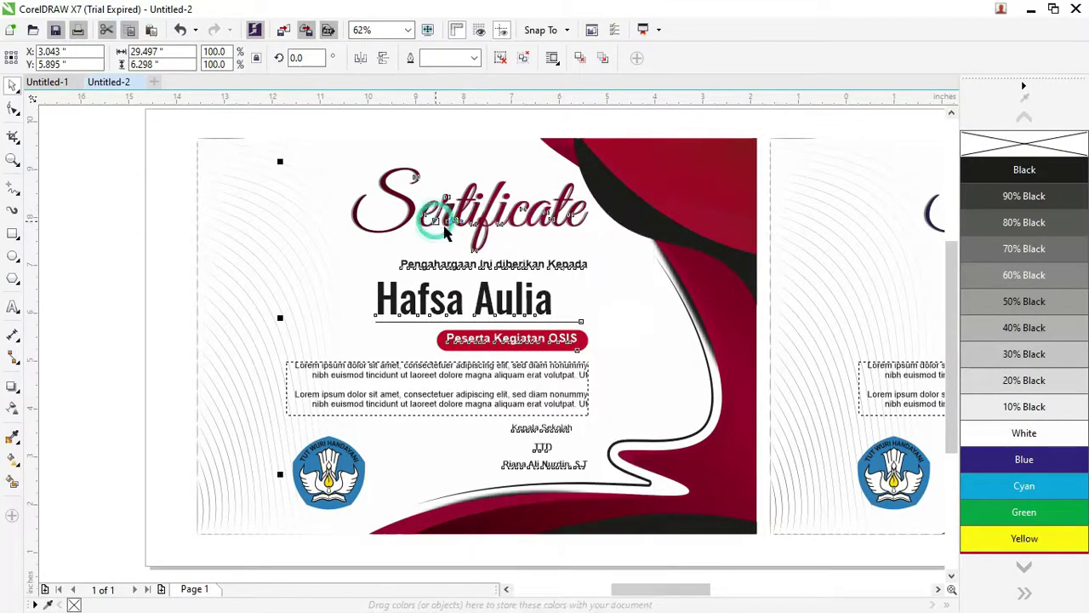
{"action": "right_click", "coordinate": [466, 202]}
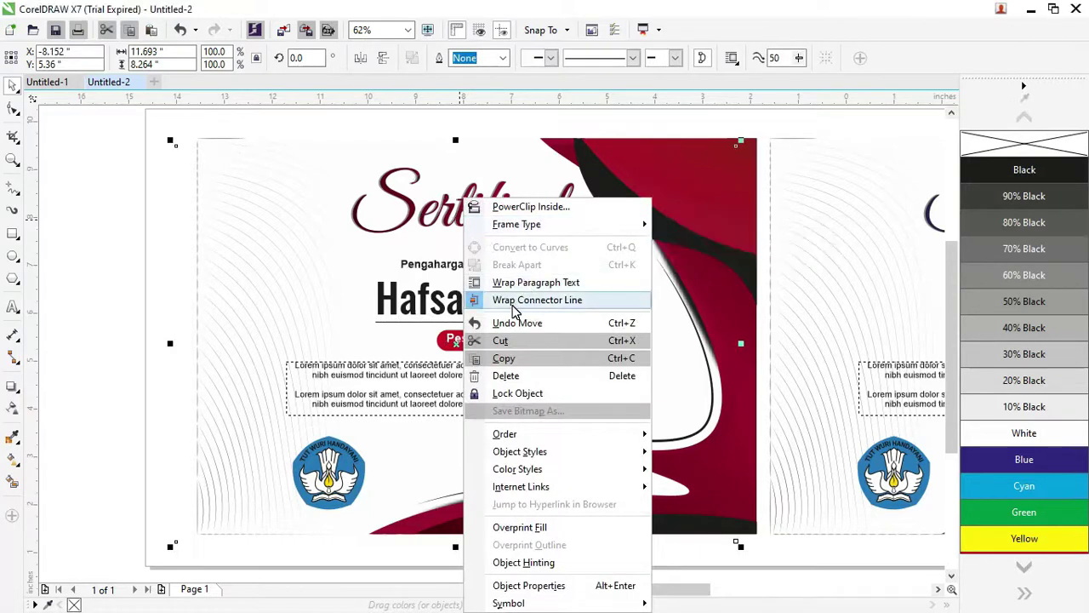
{"action": "mouse_move", "coordinate": [516, 224]}
{"action": "left_click", "coordinate": [728, 119]}
- Ungroup the certificate text group and select the Sertificate title on its own
{"action": "left_click", "coordinate": [359, 205]}
{"action": "right_click", "coordinate": [408, 207]}
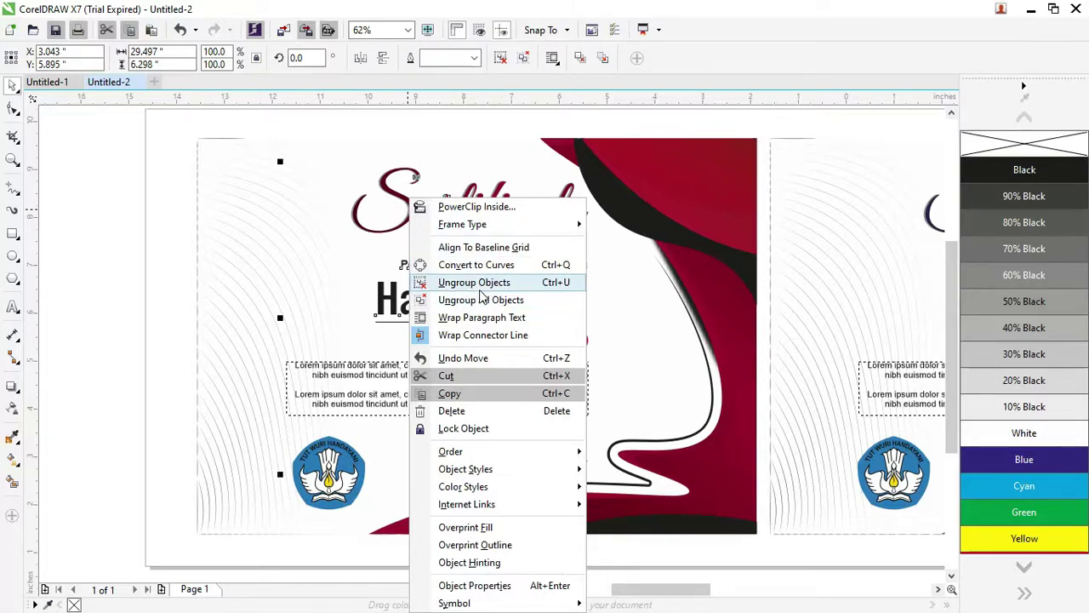
{"action": "left_click", "coordinate": [481, 284]}
{"action": "left_click", "coordinate": [133, 204]}
{"action": "left_click", "coordinate": [419, 215]}
{"action": "scroll", "coordinate": [457, 213], "scroll_direction": "up", "scroll_amount": 3}
{"action": "scroll", "coordinate": [457, 213], "scroll_direction": "up", "scroll_amount": 2}
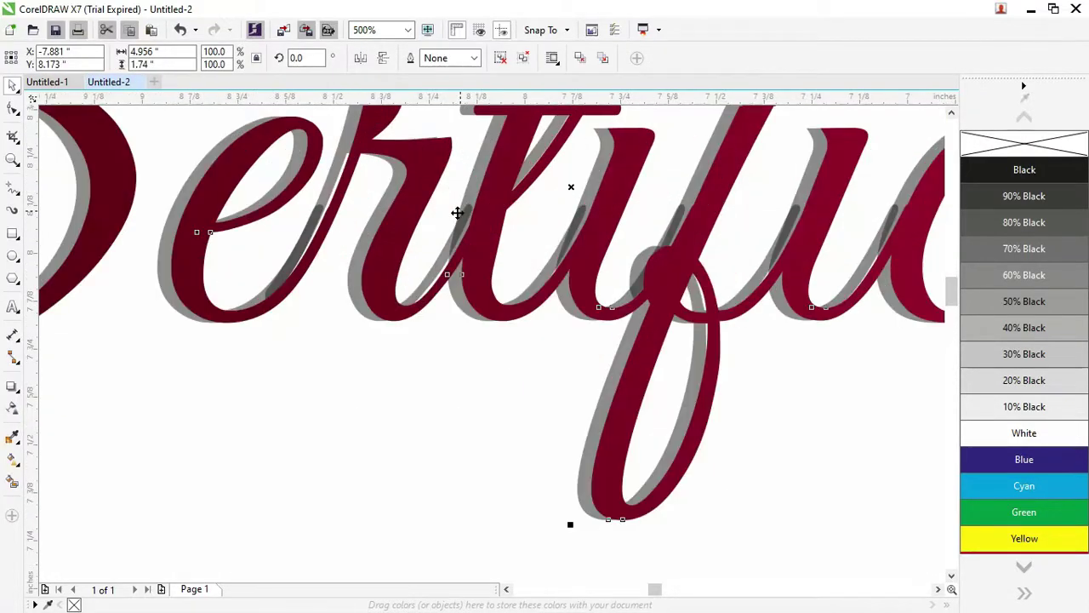
{"action": "scroll", "coordinate": [457, 212], "scroll_direction": "down", "scroll_amount": 3}
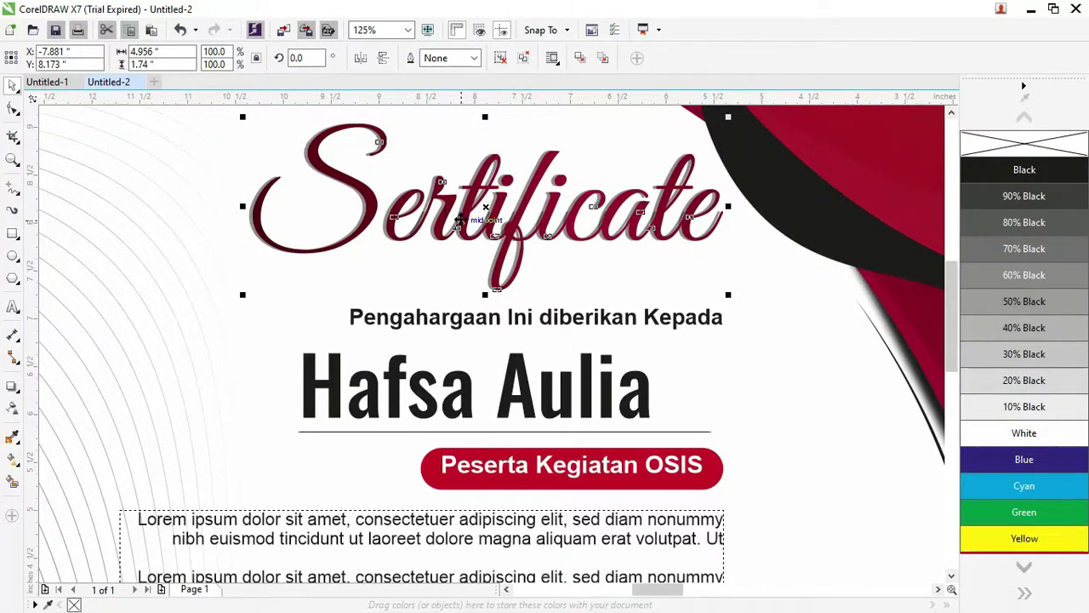
{"action": "scroll", "coordinate": [516, 244], "scroll_direction": "down", "scroll_amount": 2}
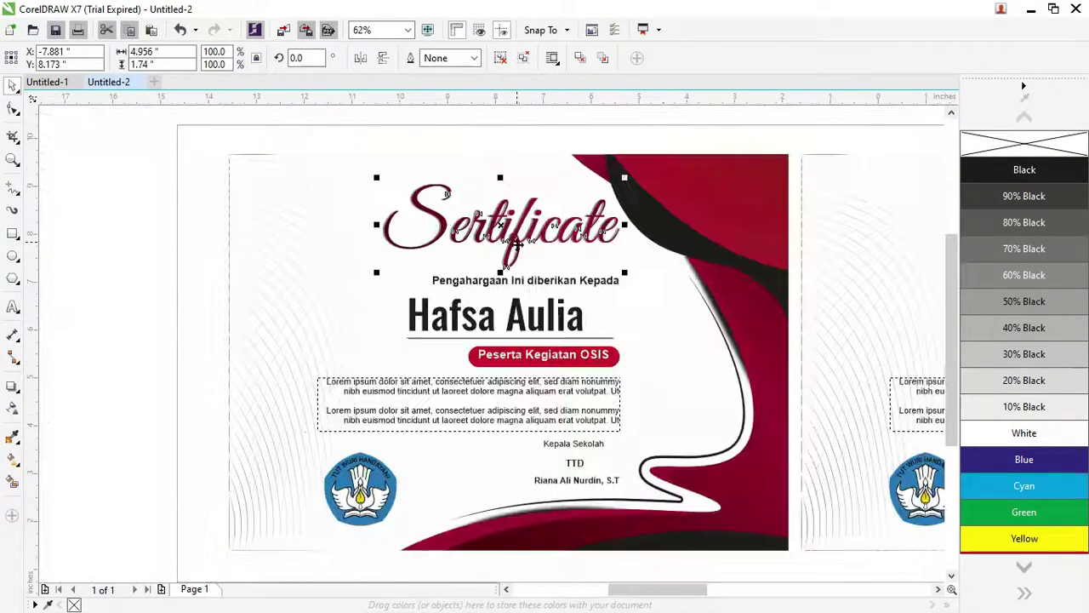
{"action": "left_click", "coordinate": [526, 308]}
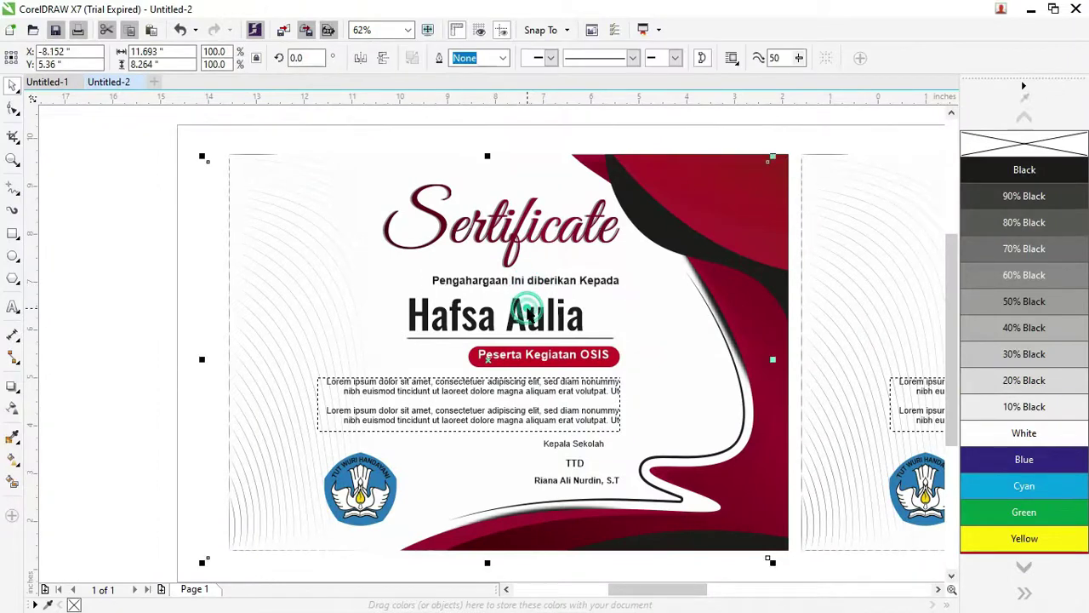
{"action": "left_click", "coordinate": [519, 312]}
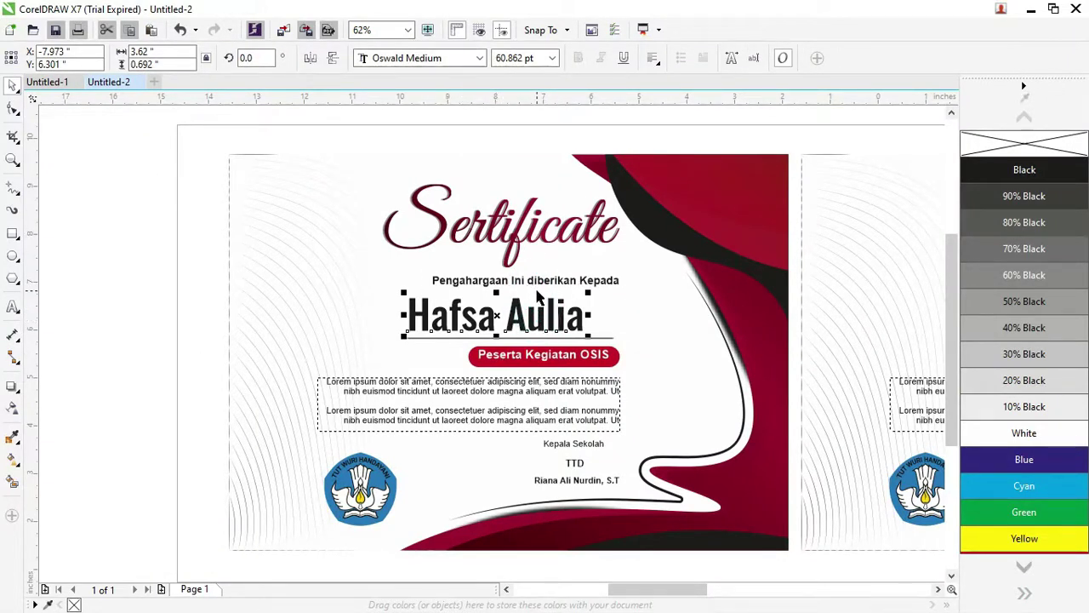
{"action": "left_click", "coordinate": [554, 394]}
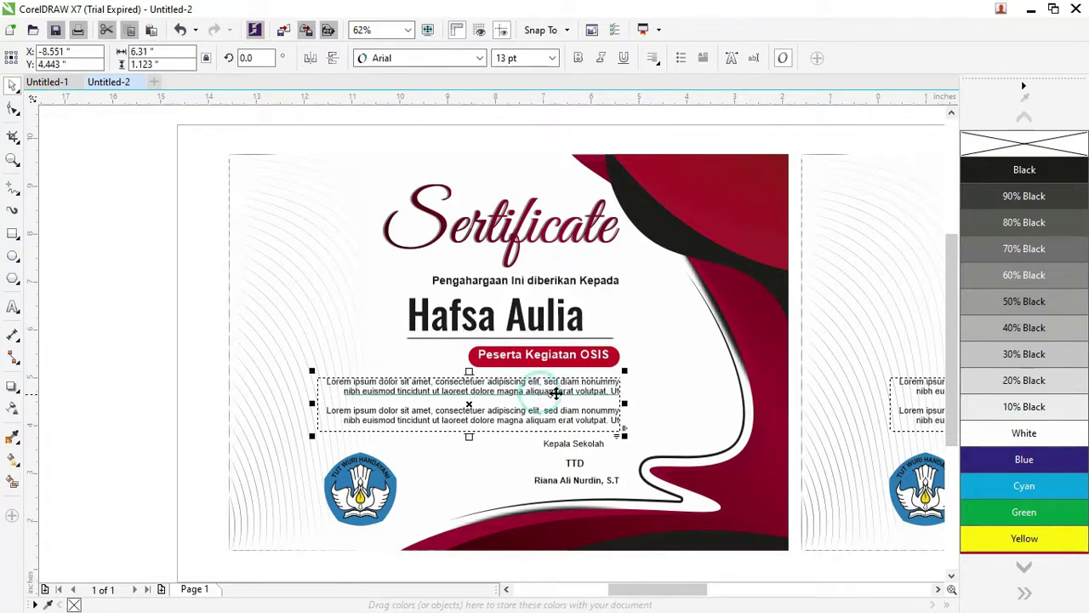
{"action": "left_click", "coordinate": [571, 444]}
{"action": "left_click", "coordinate": [574, 462]}
{"action": "left_click", "coordinate": [577, 481]}
{"action": "left_click", "coordinate": [349, 487]}
{"action": "scroll", "coordinate": [349, 487], "scroll_direction": "up", "scroll_amount": 3}
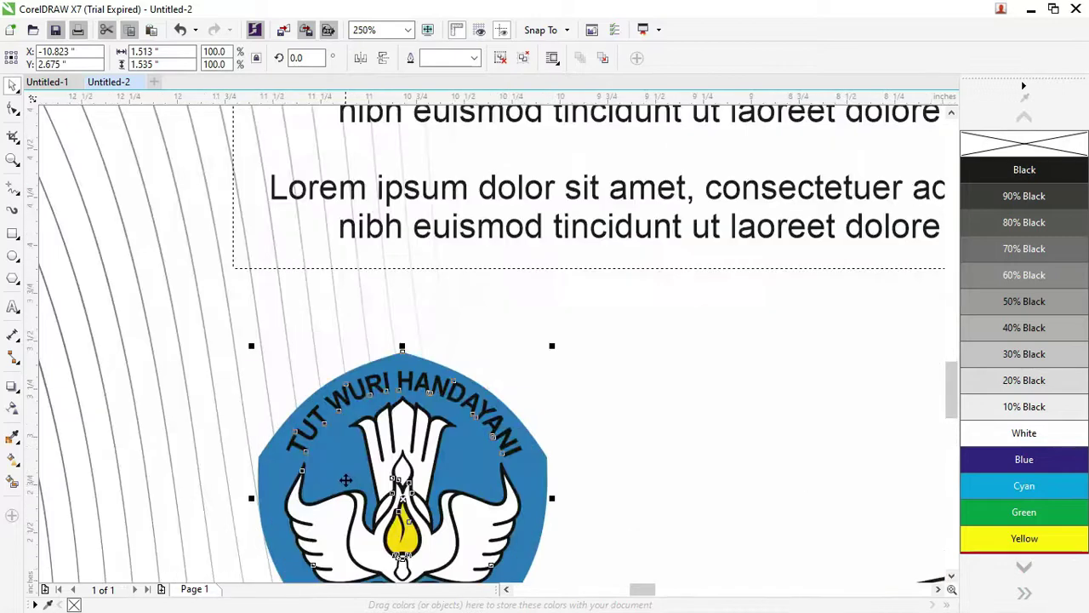
{"action": "scroll", "coordinate": [347, 460], "scroll_direction": "down", "scroll_amount": 5}
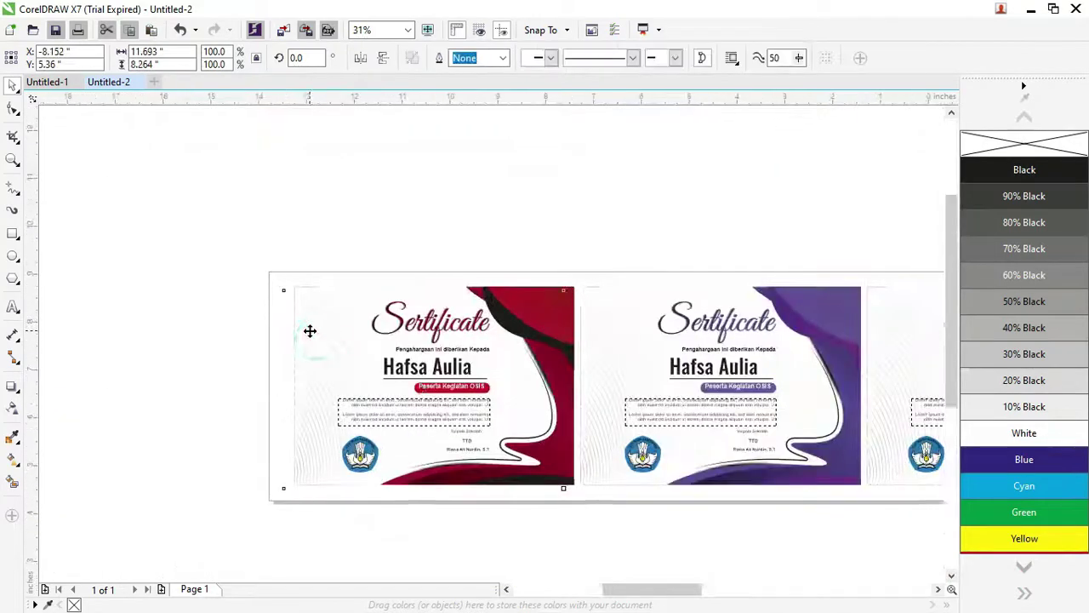
{"action": "scroll", "coordinate": [309, 329], "scroll_direction": "up", "scroll_amount": 2}
{"action": "left_click", "coordinate": [282, 324]}
{"action": "left_click", "coordinate": [803, 339]}
{"action": "left_click_drag", "start_coordinate": [797, 383], "coordinate": [798, 324]}
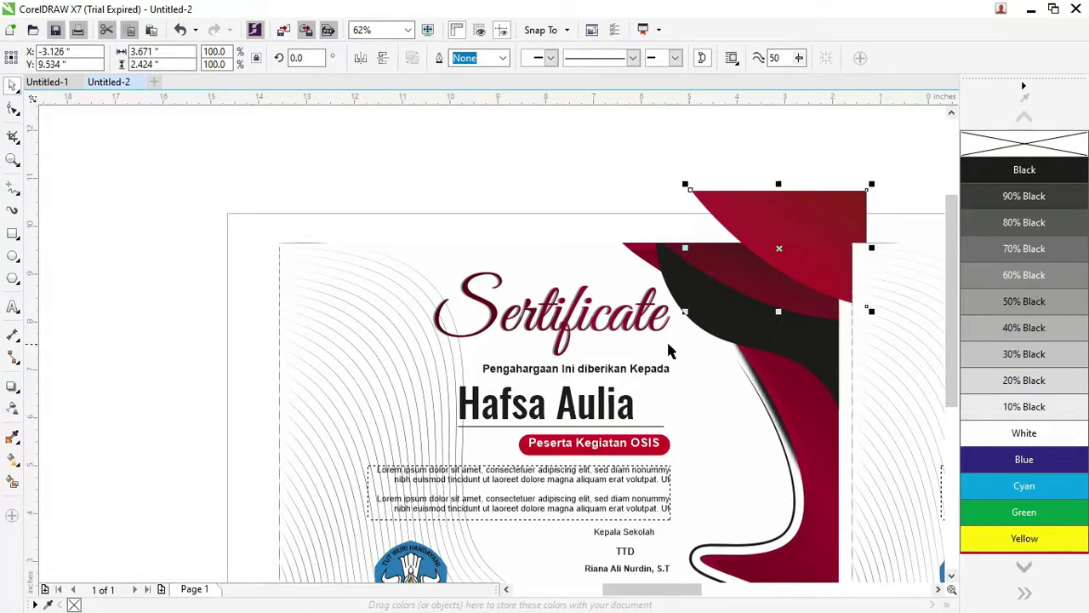
{"action": "key", "text": "ctrl+z"}
{"action": "left_click", "coordinate": [643, 347]}
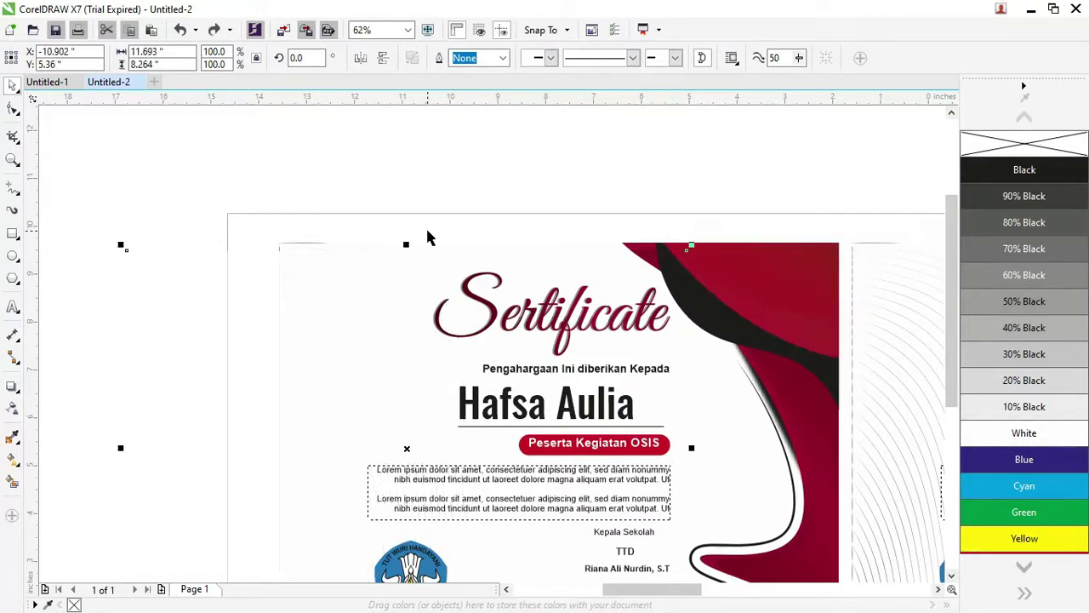
{"action": "left_click_drag", "start_coordinate": [417, 265], "coordinate": [436, 186]}
{"action": "key", "text": "ctrl+z"}
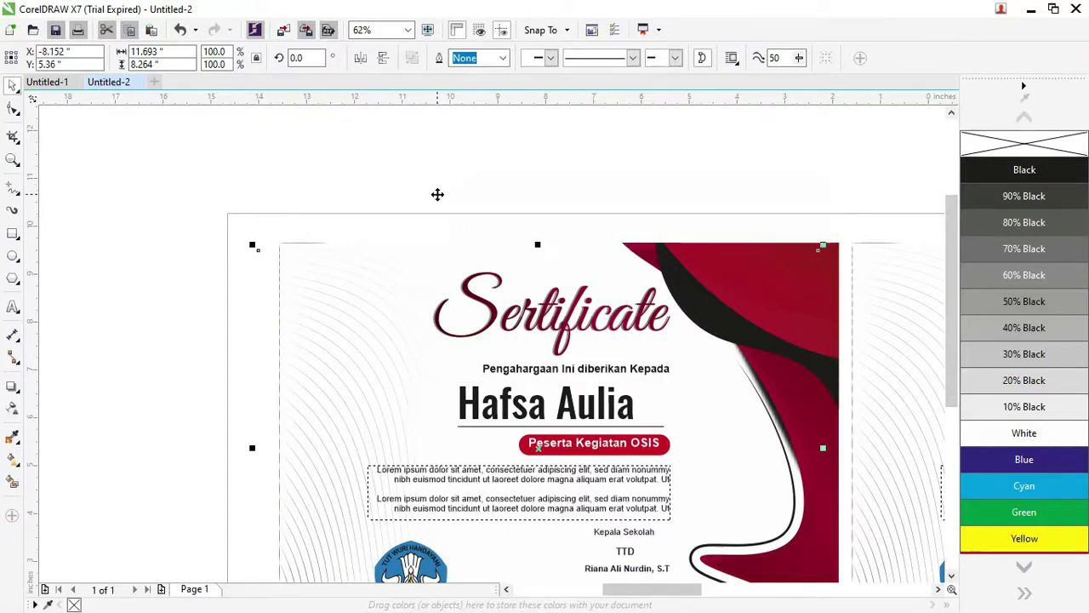
{"action": "scroll", "coordinate": [423, 245], "scroll_direction": "down", "scroll_amount": 2}
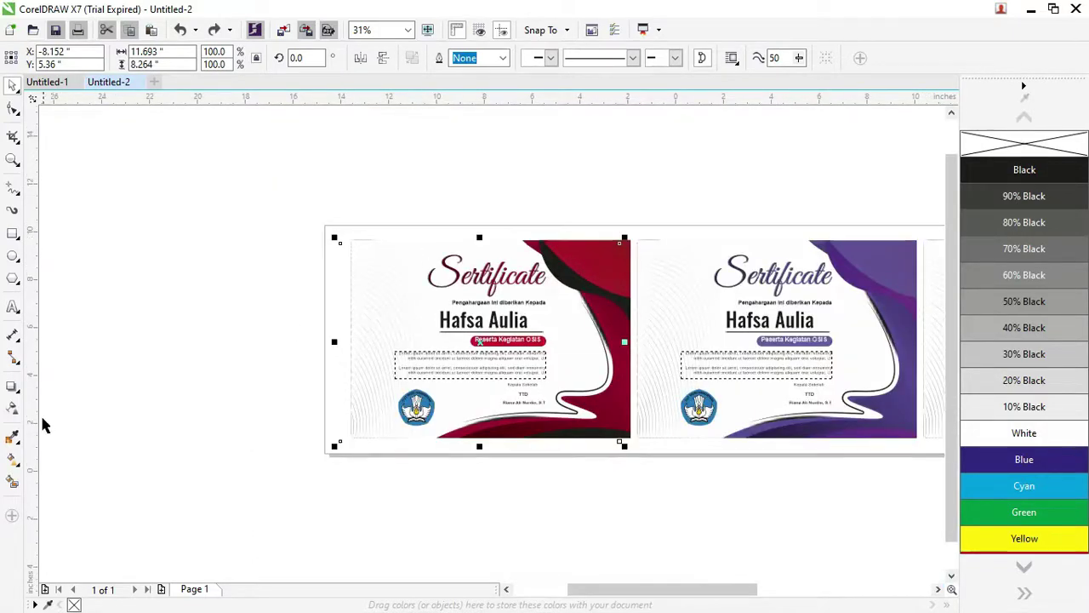
- Inspect the line pattern's linear transparency start, midpoint and end nodes, then return to the Pick tool
{"action": "left_click", "coordinate": [19, 458]}
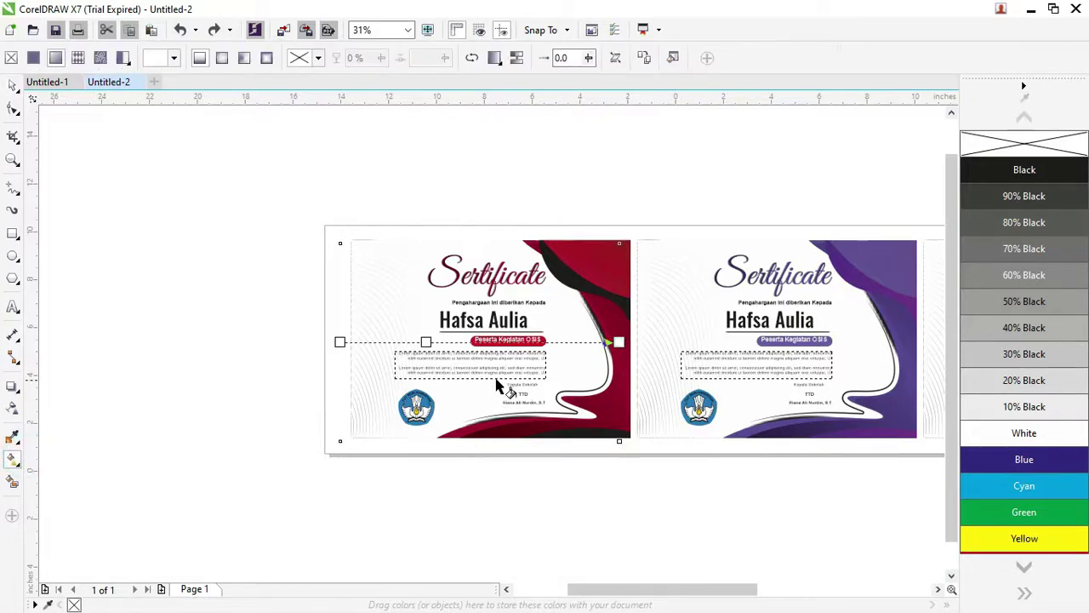
{"action": "left_click", "coordinate": [339, 341]}
{"action": "scroll", "coordinate": [339, 341], "scroll_direction": "up", "scroll_amount": 2}
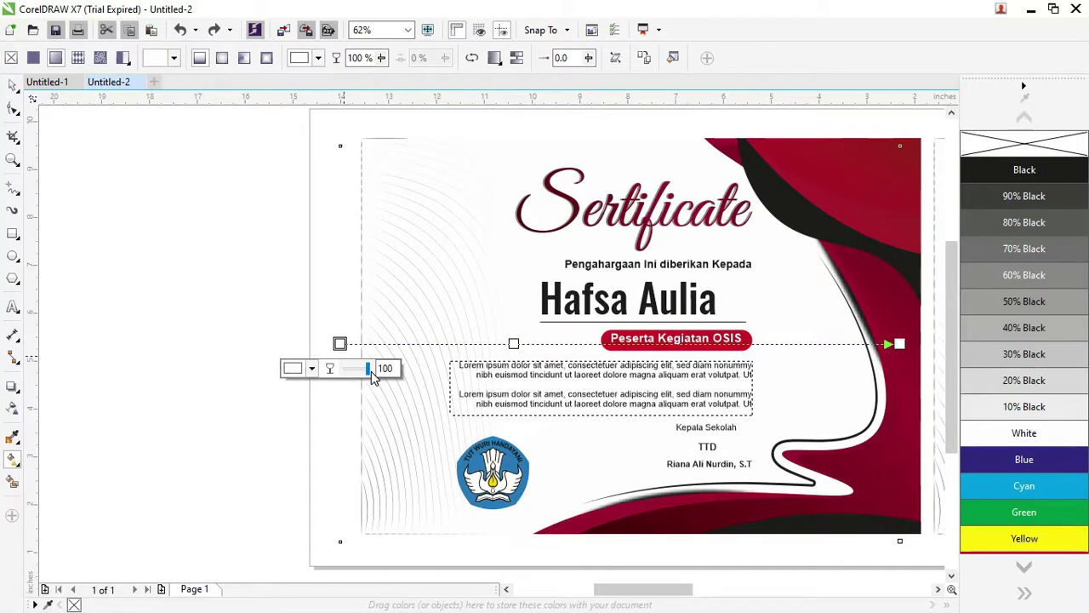
{"action": "left_click", "coordinate": [513, 343]}
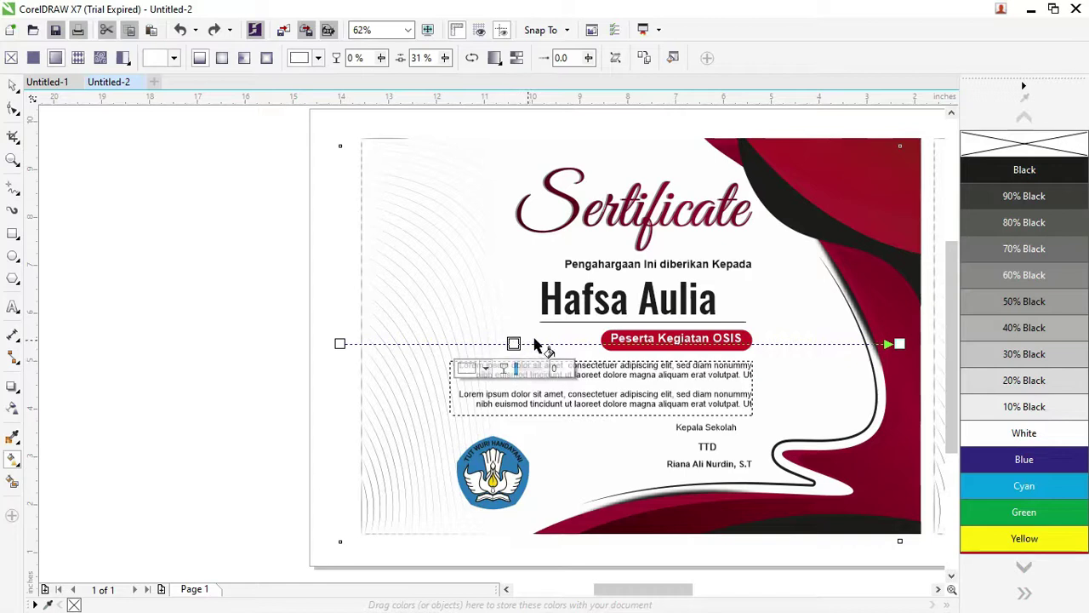
{"action": "left_click", "coordinate": [899, 343]}
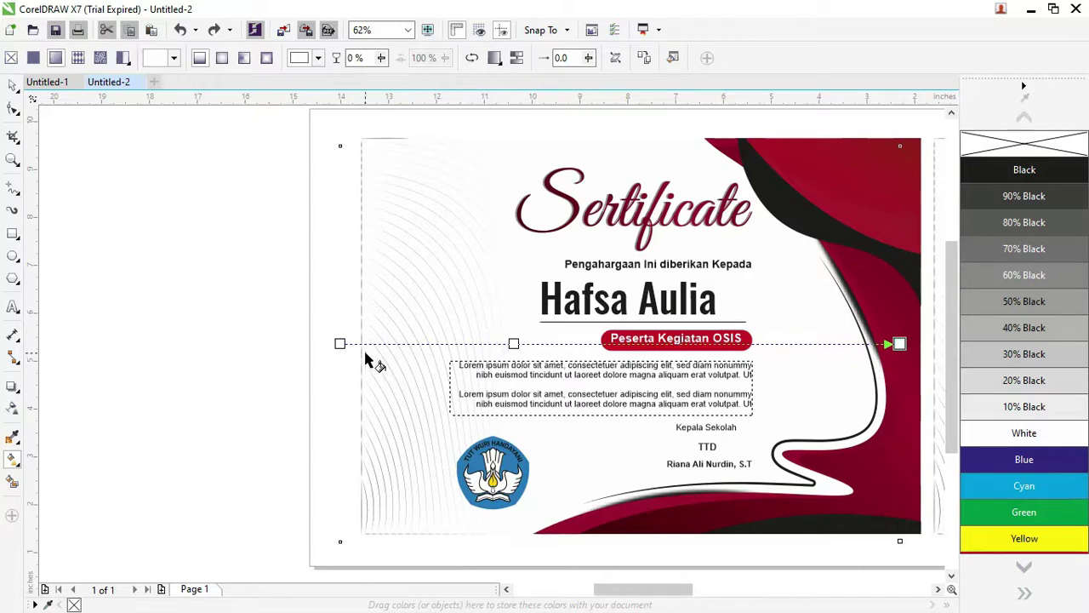
{"action": "left_click", "coordinate": [13, 86]}
{"action": "scroll", "coordinate": [486, 246], "scroll_direction": "up", "scroll_amount": 3}
{"action": "scroll", "coordinate": [476, 244], "scroll_direction": "down", "scroll_amount": 1}
{"action": "scroll", "coordinate": [464, 237], "scroll_direction": "down", "scroll_amount": 2}
{"action": "scroll", "coordinate": [455, 230], "scroll_direction": "down", "scroll_amount": 1}
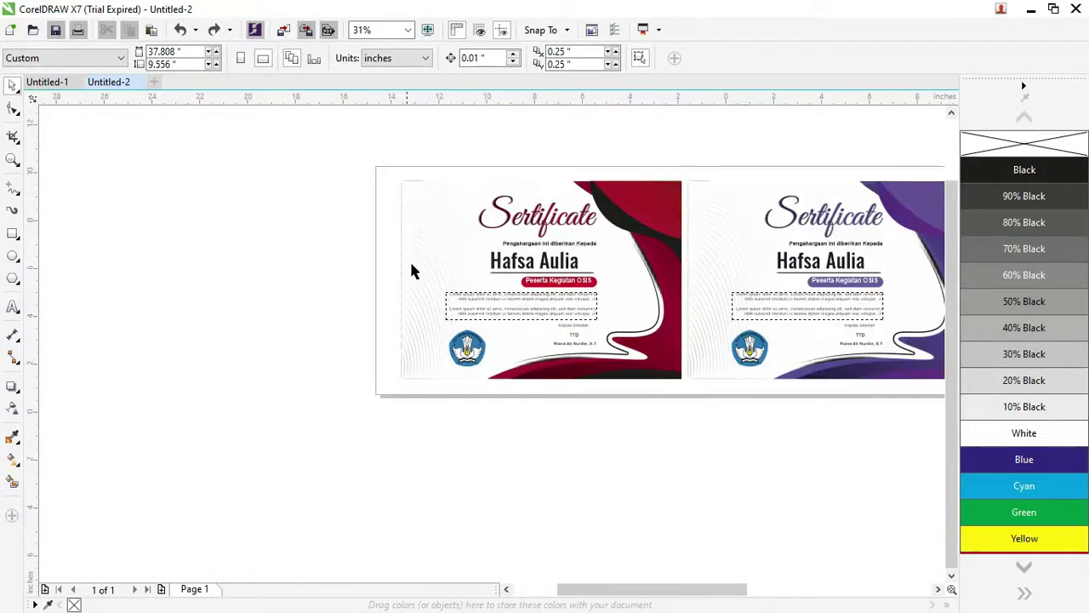
{"action": "scroll", "coordinate": [402, 269], "scroll_direction": "down", "scroll_amount": 1}
{"action": "scroll", "coordinate": [607, 277], "scroll_direction": "up", "scroll_amount": 1}
{"action": "scroll", "coordinate": [415, 280], "scroll_direction": "down", "scroll_amount": 1}
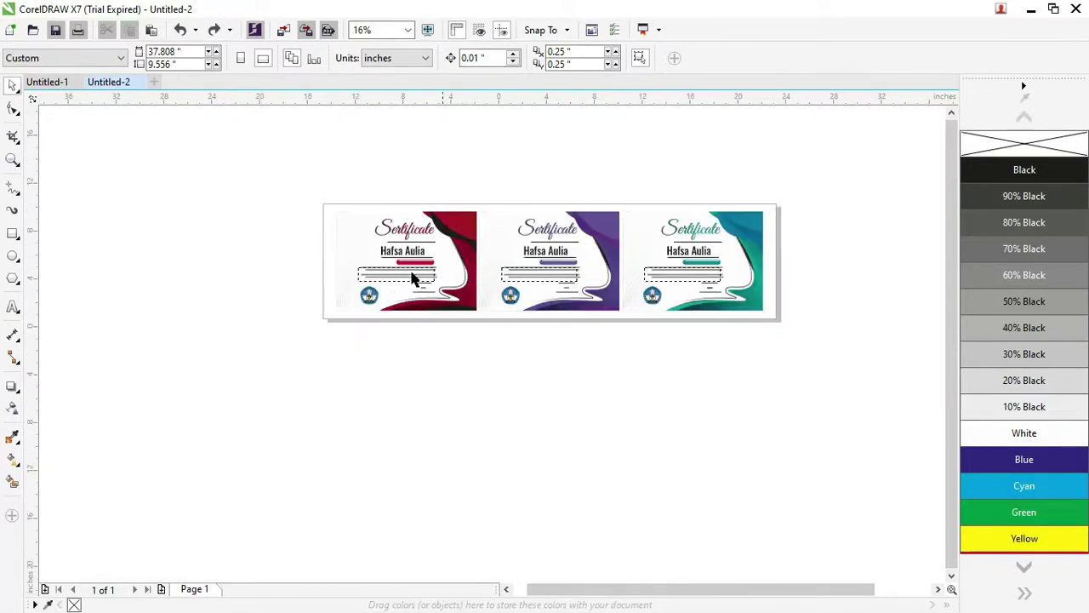
{"action": "scroll", "coordinate": [391, 285], "scroll_direction": "up", "scroll_amount": 1}
{"action": "scroll", "coordinate": [391, 285], "scroll_direction": "up", "scroll_amount": 1}
{"action": "left_click", "coordinate": [416, 277]}
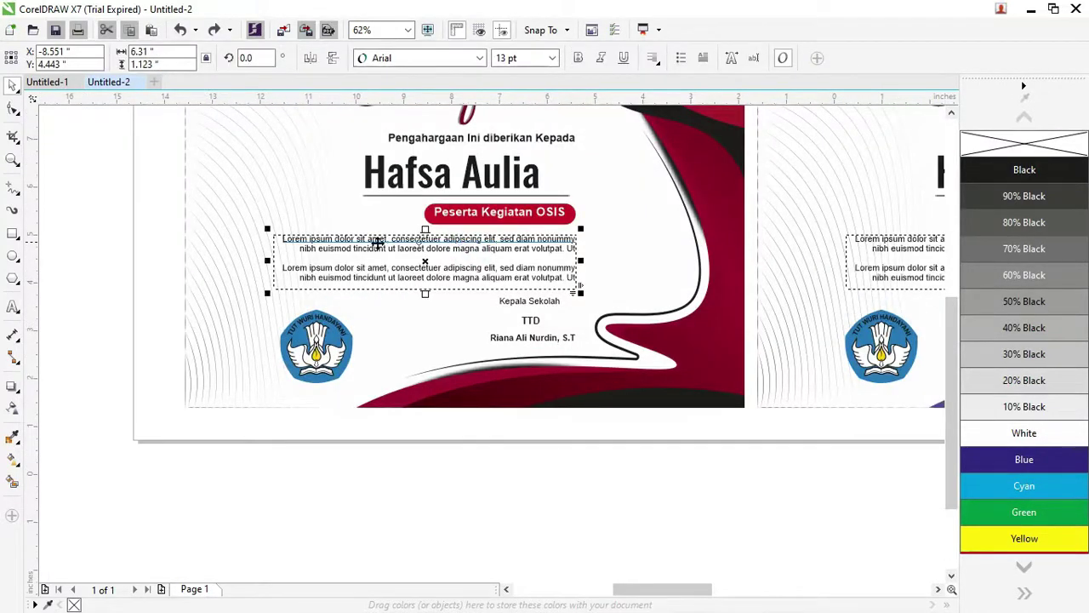
{"action": "left_click", "coordinate": [24, 311]}
{"action": "left_click", "coordinate": [464, 249]}
{"action": "double_click", "coordinate": [463, 248]}
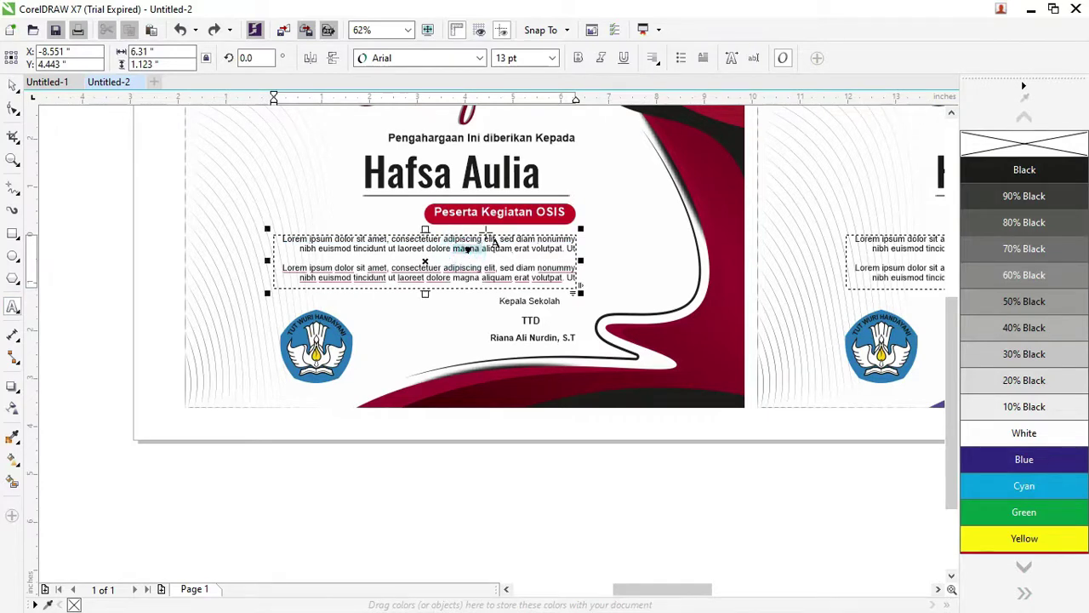
{"action": "left_click", "coordinate": [13, 85]}
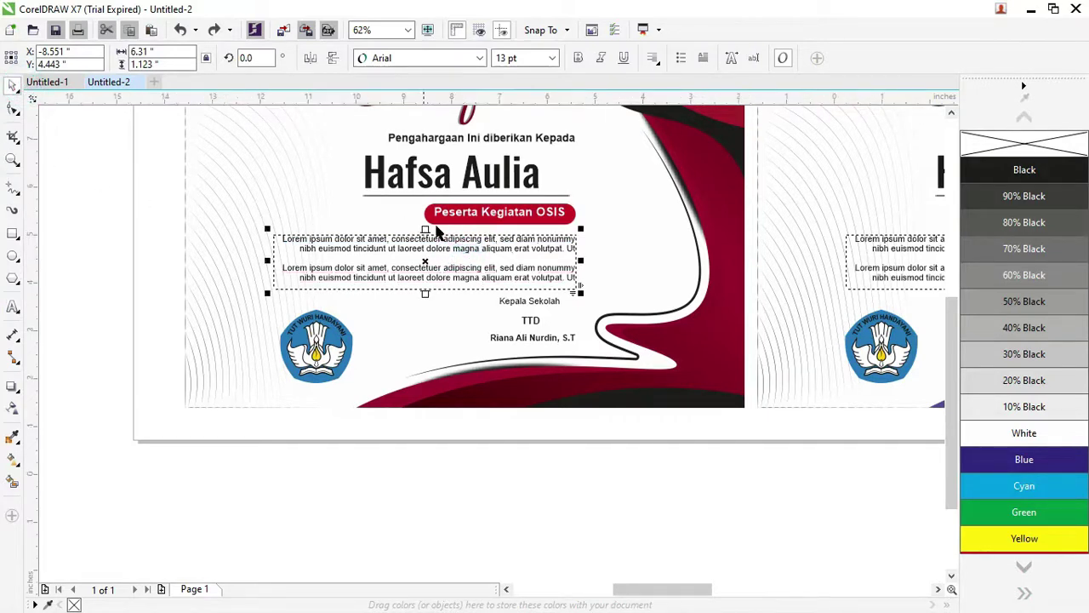
{"action": "left_click", "coordinate": [504, 218]}
{"action": "scroll", "coordinate": [505, 214], "scroll_direction": "up", "scroll_amount": 1}
{"action": "scroll", "coordinate": [506, 214], "scroll_direction": "down", "scroll_amount": 1}
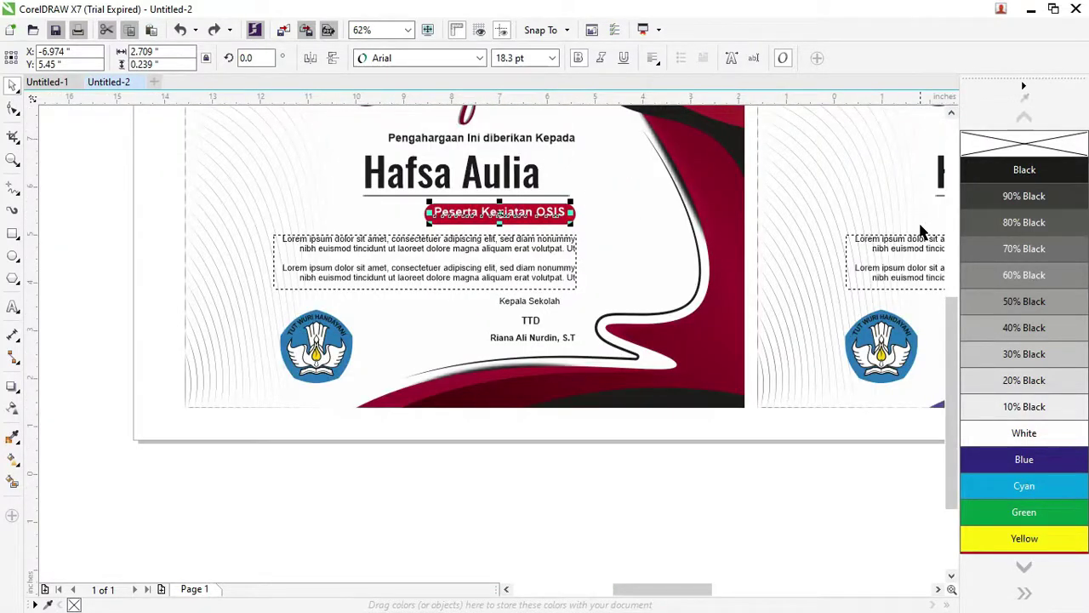
{"action": "left_click_drag", "start_coordinate": [950, 336], "coordinate": [947, 293]}
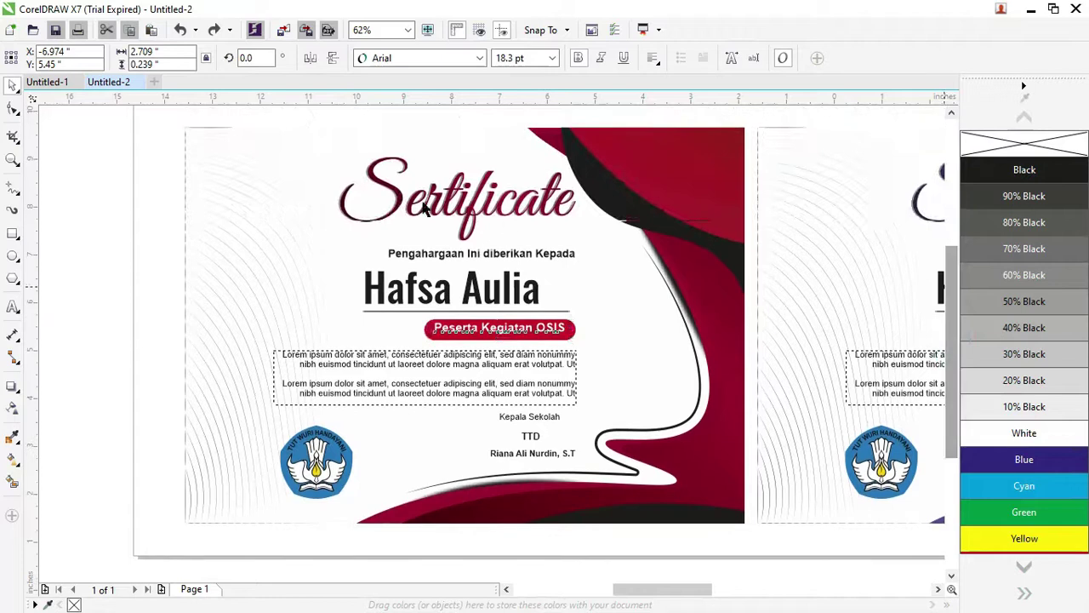
{"action": "left_click", "coordinate": [459, 201]}
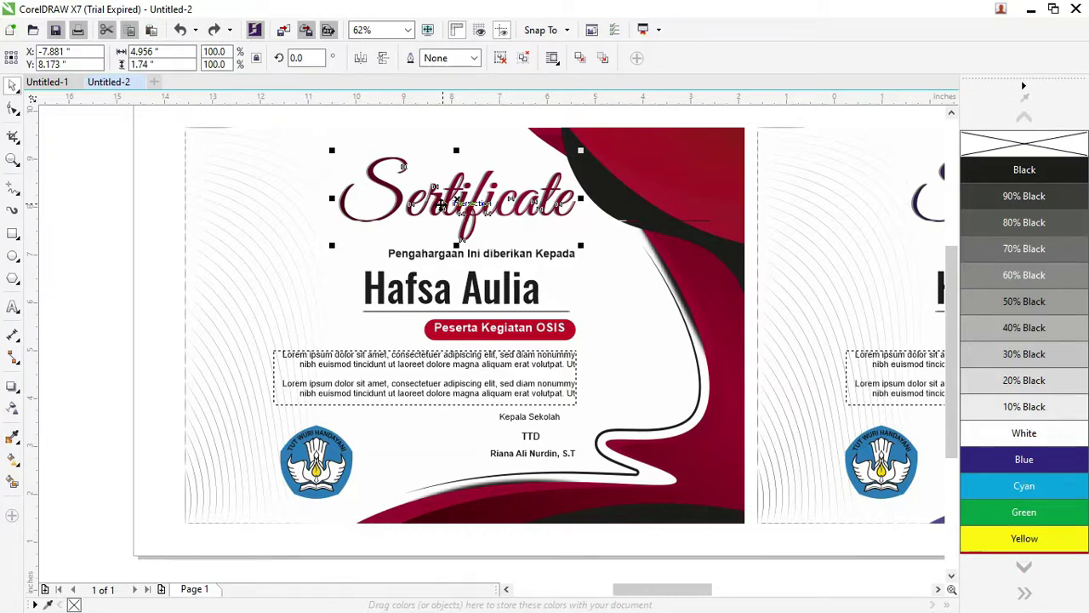
- In Photoshop, inspect the TTD, headmaster name, Kepala Sekolah and Lorem ipsum text layers
{"action": "key", "text": "alt+Tab"}
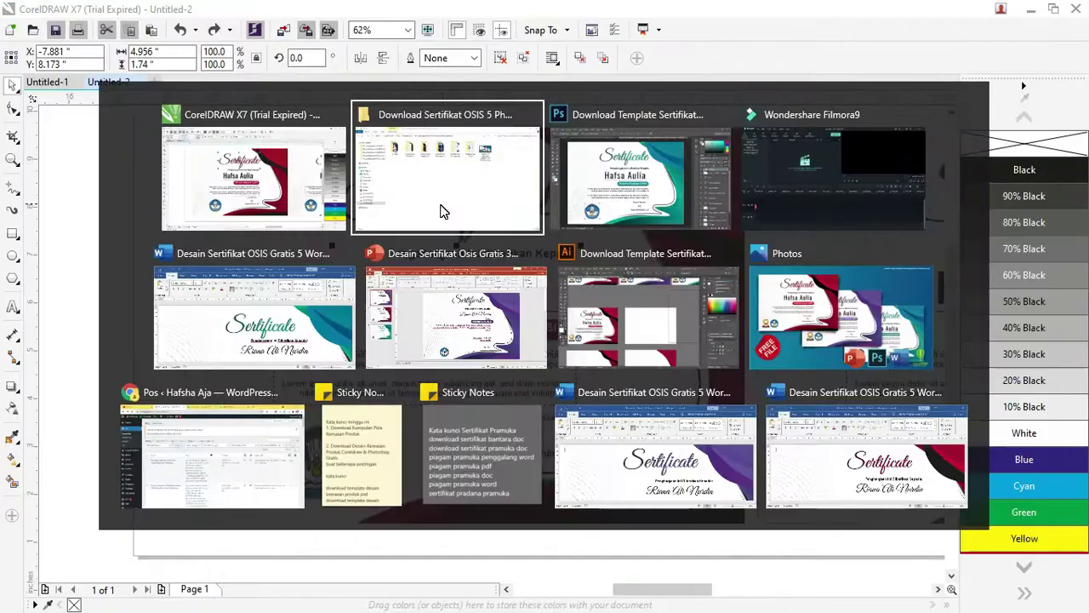
{"action": "key", "text": "alt+Tab"}
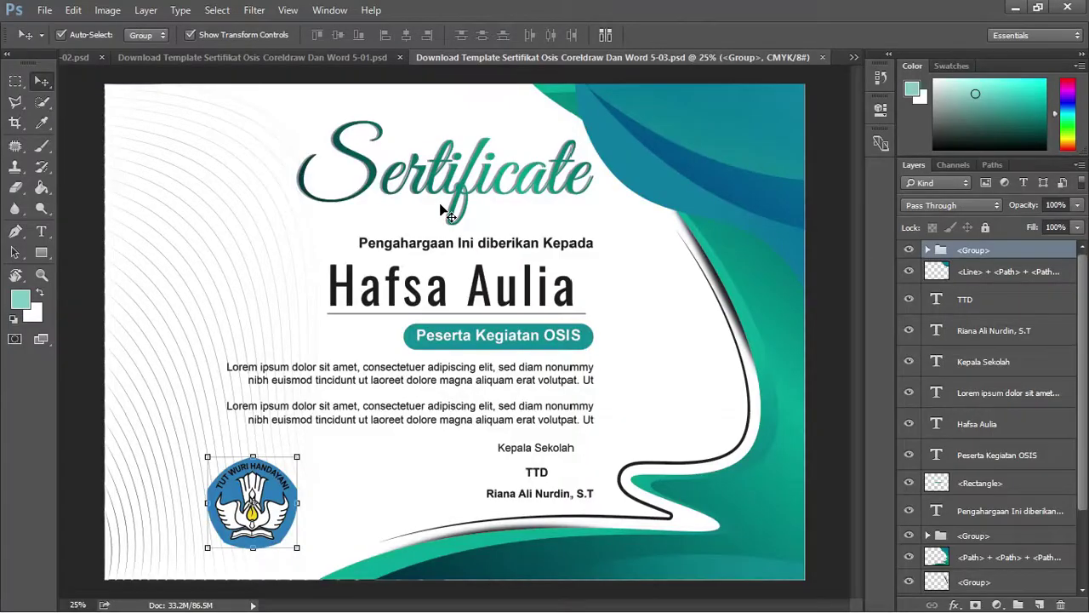
{"action": "scroll", "coordinate": [1013, 281], "scroll_direction": "down", "scroll_amount": 1}
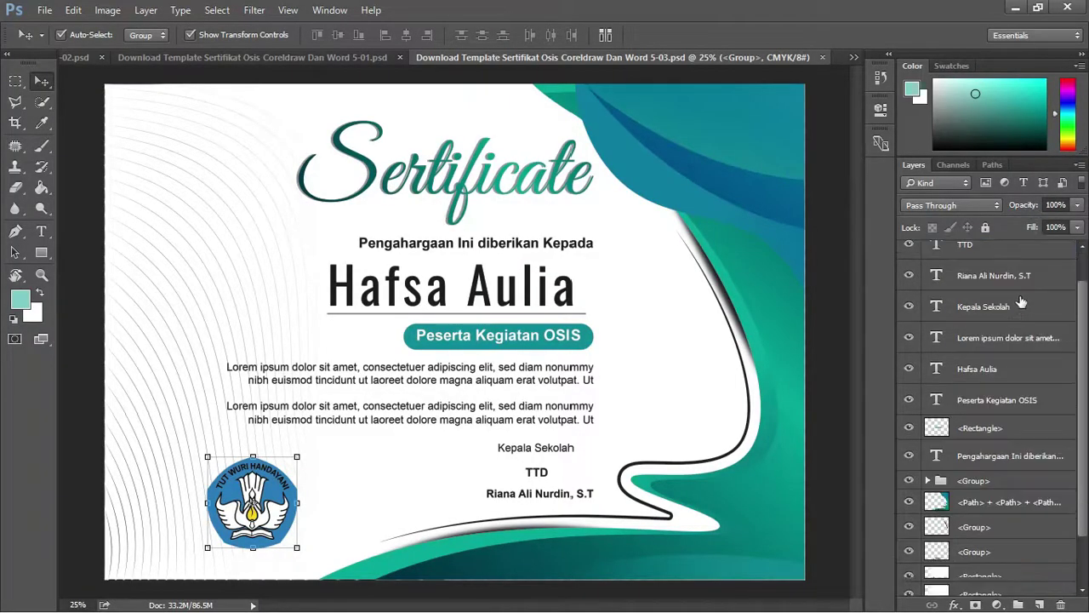
{"action": "scroll", "coordinate": [1027, 300], "scroll_direction": "down", "scroll_amount": 2}
{"action": "scroll", "coordinate": [979, 315], "scroll_direction": "up", "scroll_amount": 1}
{"action": "scroll", "coordinate": [970, 315], "scroll_direction": "up", "scroll_amount": 2}
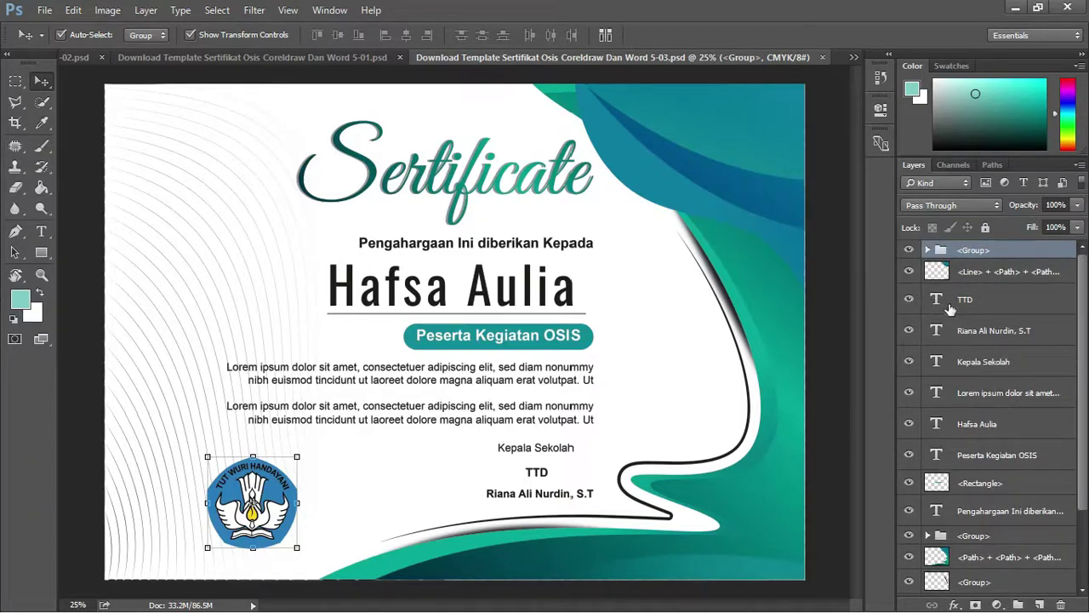
{"action": "double_click", "coordinate": [936, 299]}
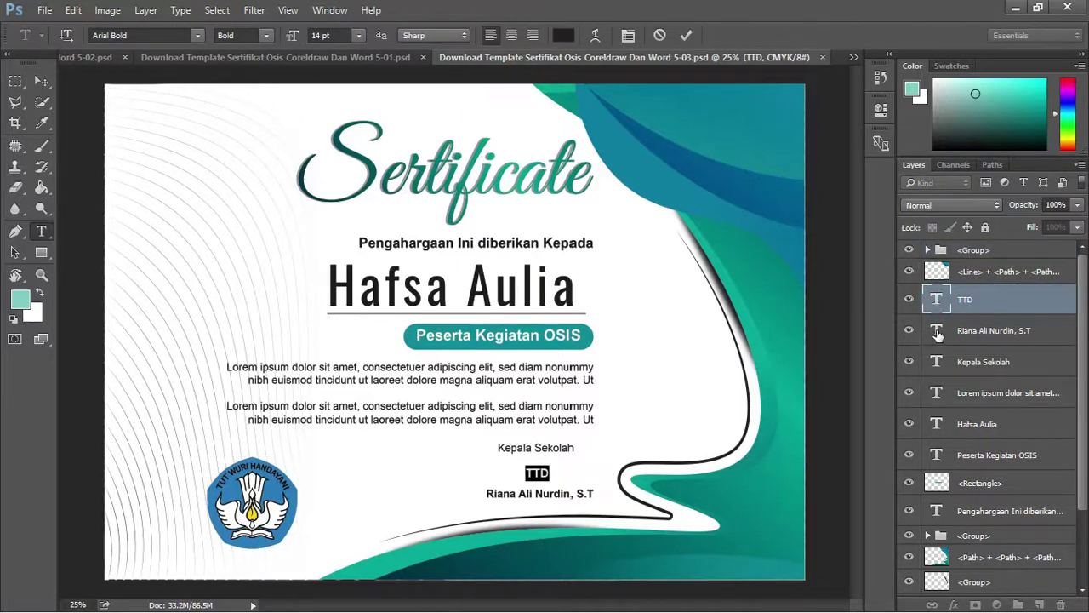
{"action": "double_click", "coordinate": [937, 332]}
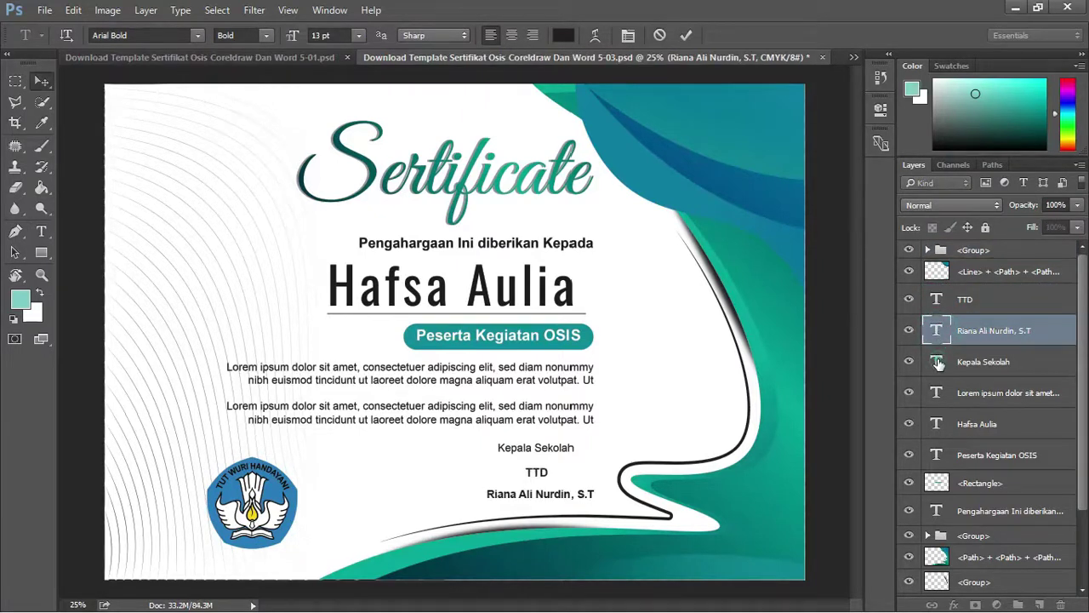
{"action": "double_click", "coordinate": [937, 361]}
{"action": "double_click", "coordinate": [937, 392]}
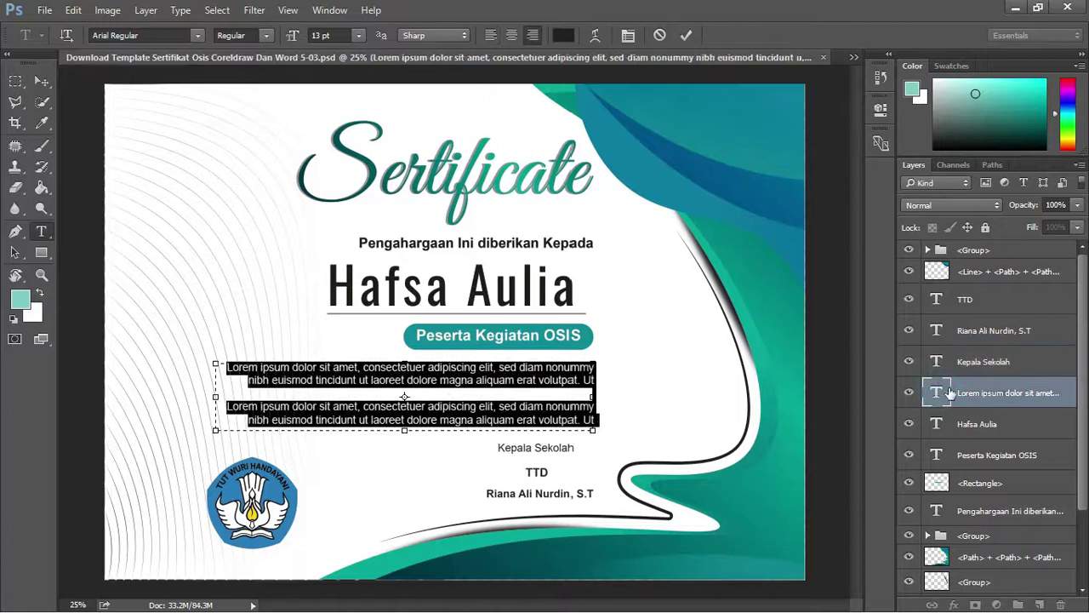
- Switch to the red certificate, Download Template Sertifikat Osis Coreldraw Dan Word 5-01.psd
{"action": "scroll", "coordinate": [1083, 347], "scroll_direction": "down", "scroll_amount": 2}
{"action": "scroll", "coordinate": [1083, 347], "scroll_direction": "up", "scroll_amount": 1}
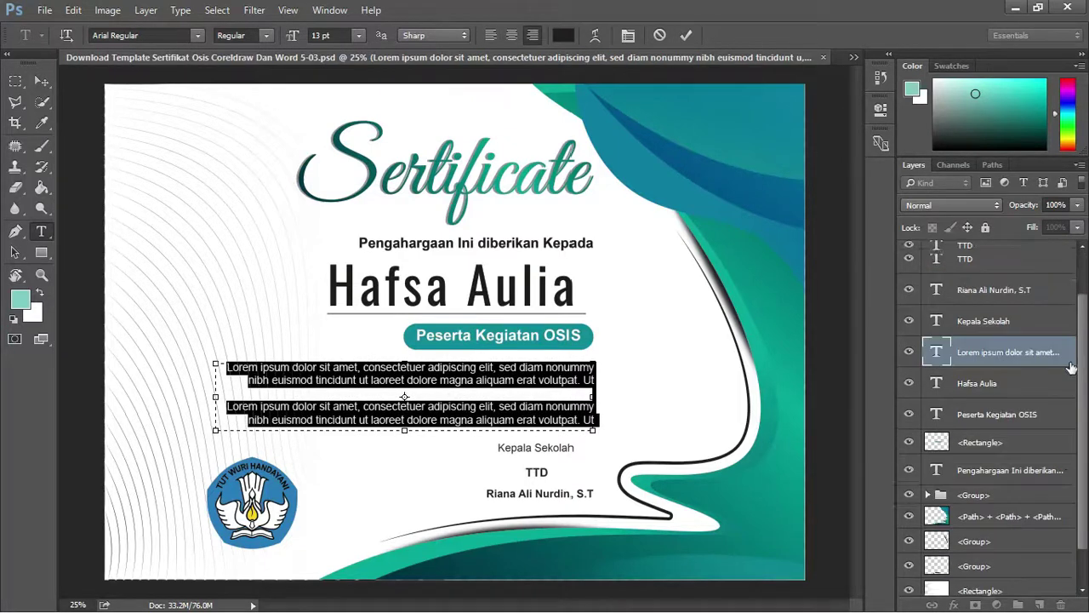
{"action": "scroll", "coordinate": [1083, 347], "scroll_direction": "up", "scroll_amount": 1}
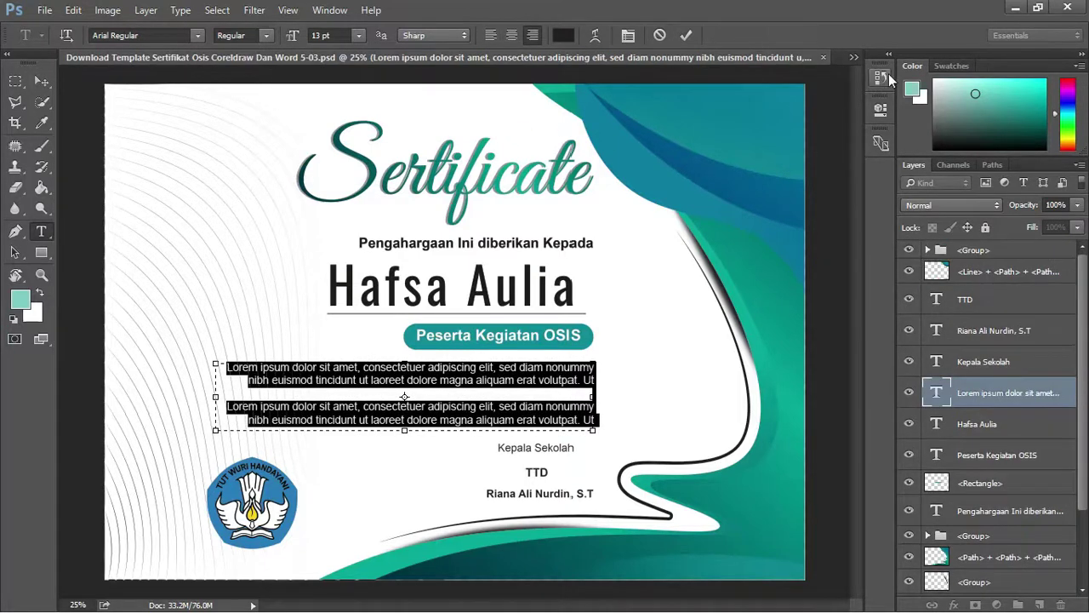
{"action": "left_click", "coordinate": [856, 55]}
{"action": "left_click", "coordinate": [783, 79]}
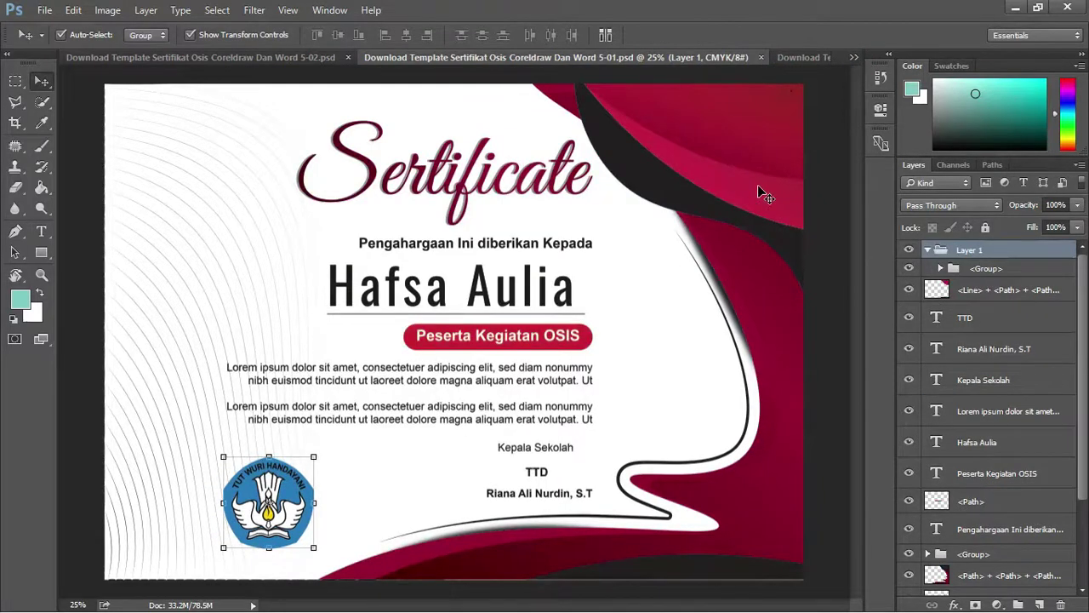
- Show the purple certificate, Download Template Sertifikat Osis Coreldraw Dan Word 5-02.psd, from the document overflow list
{"action": "left_click", "coordinate": [854, 58]}
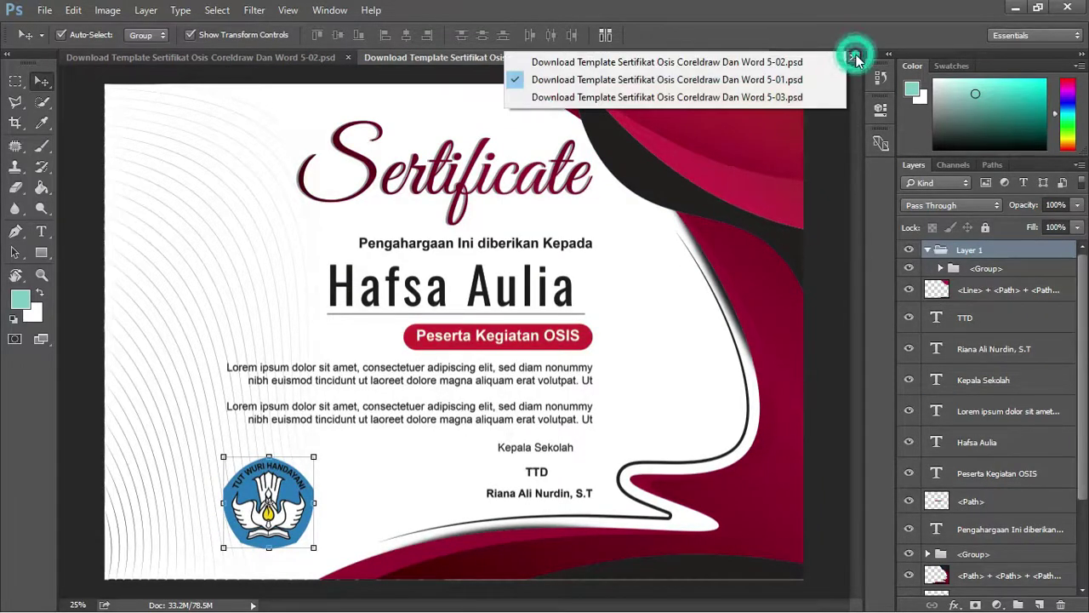
{"action": "left_click", "coordinate": [783, 63]}
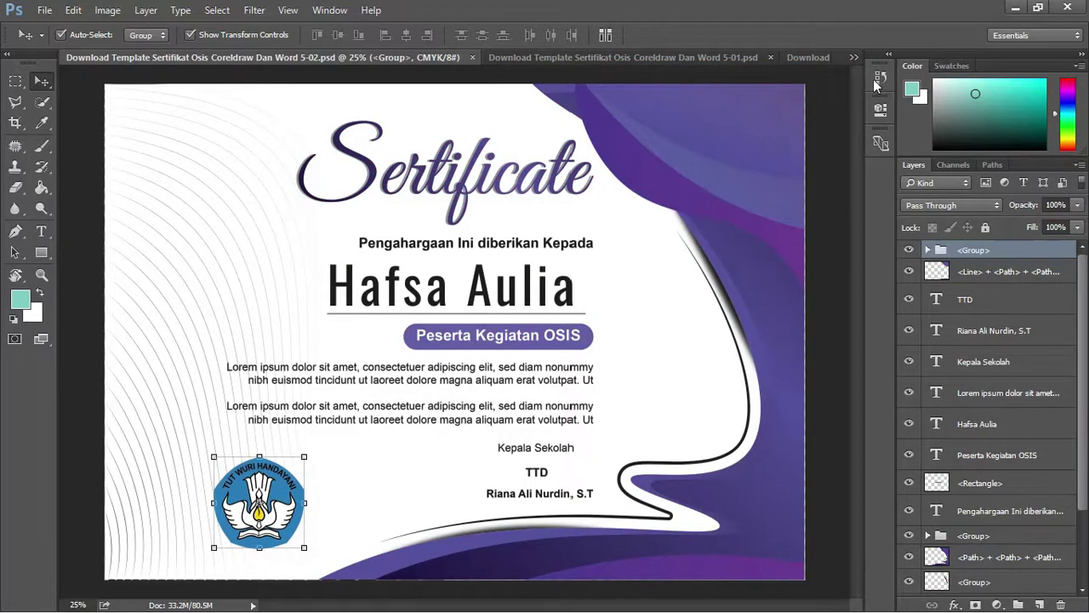
{"action": "left_click", "coordinate": [854, 57]}
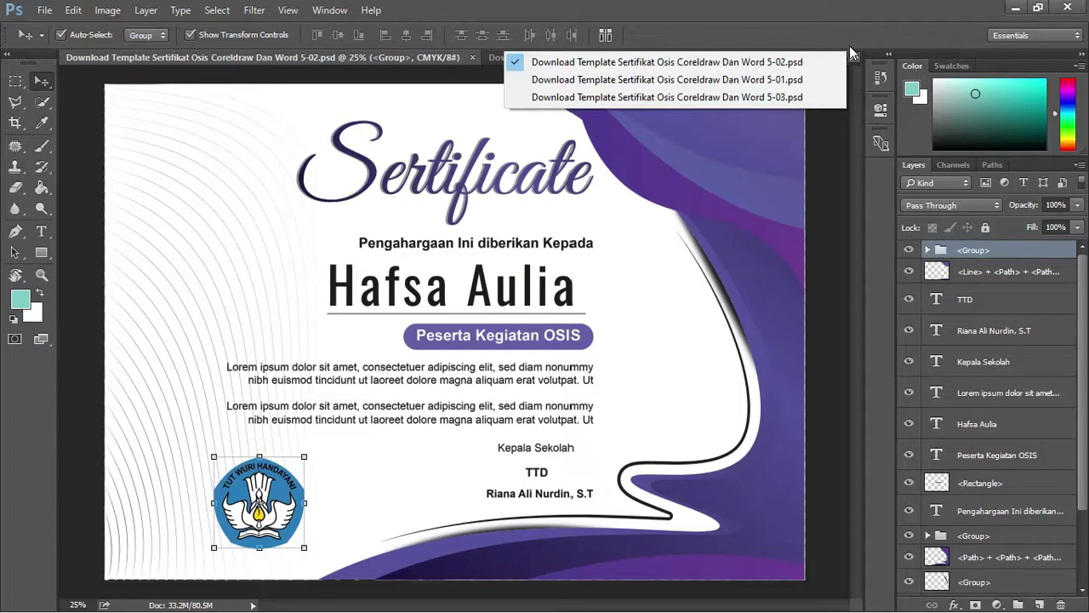
{"action": "left_click", "coordinate": [854, 59]}
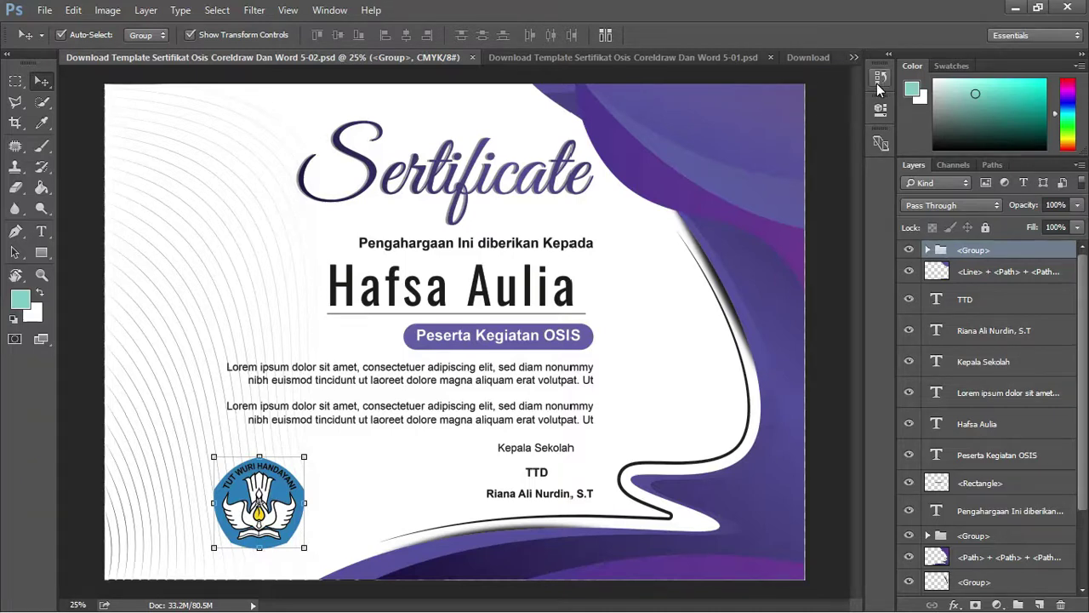
- Move the Pengahargaan heading layer above the rectangle layer
{"action": "scroll", "coordinate": [1000, 271], "scroll_direction": "down", "scroll_amount": 3}
{"action": "scroll", "coordinate": [938, 270], "scroll_direction": "up", "scroll_amount": 3}
{"action": "scroll", "coordinate": [975, 275], "scroll_direction": "down", "scroll_amount": 3}
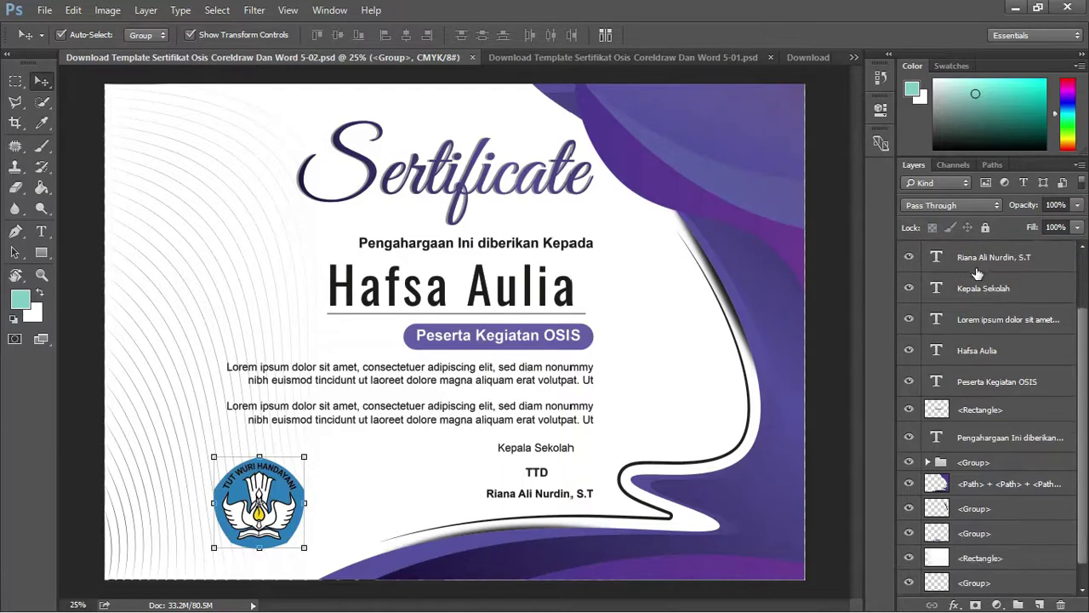
{"action": "scroll", "coordinate": [978, 270], "scroll_direction": "down", "scroll_amount": 1}
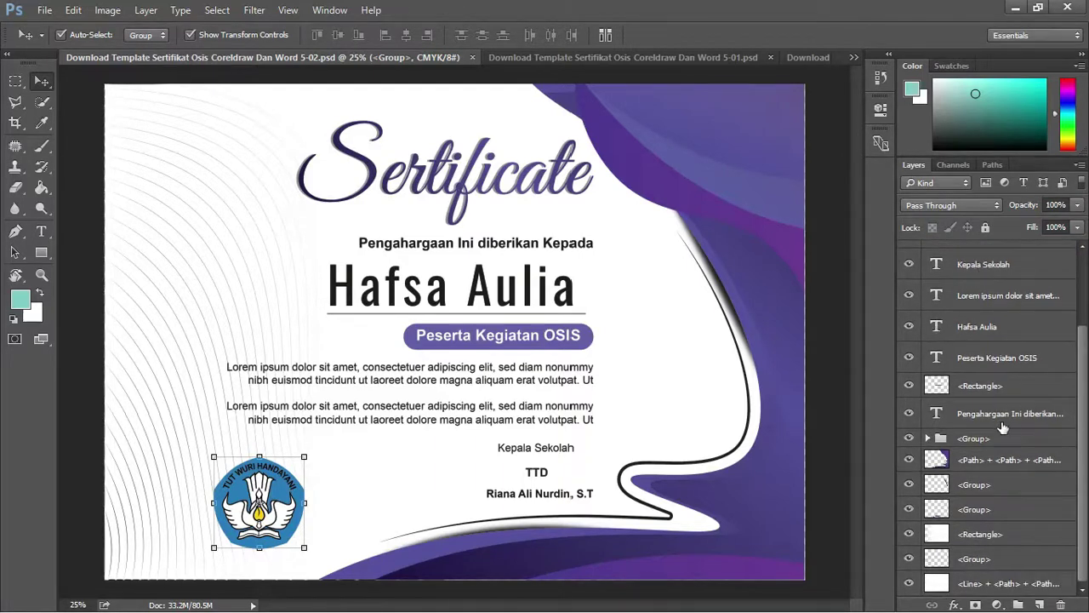
{"action": "left_click_drag", "start_coordinate": [1007, 417], "coordinate": [1019, 375]}
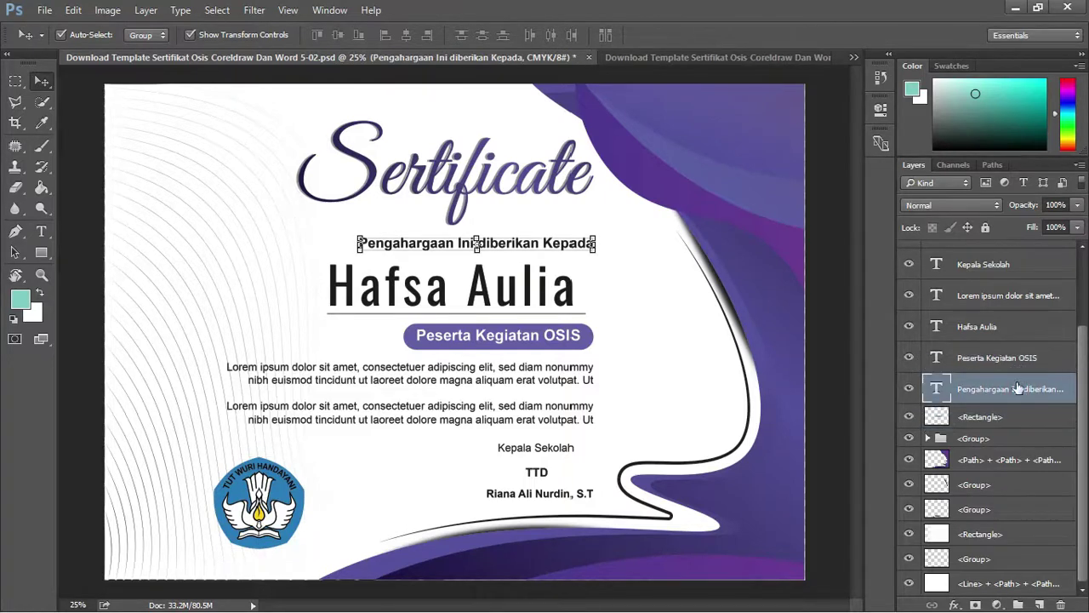
{"action": "scroll", "coordinate": [1017, 368], "scroll_direction": "up", "scroll_amount": 2}
{"action": "scroll", "coordinate": [1002, 287], "scroll_direction": "up", "scroll_amount": 1}
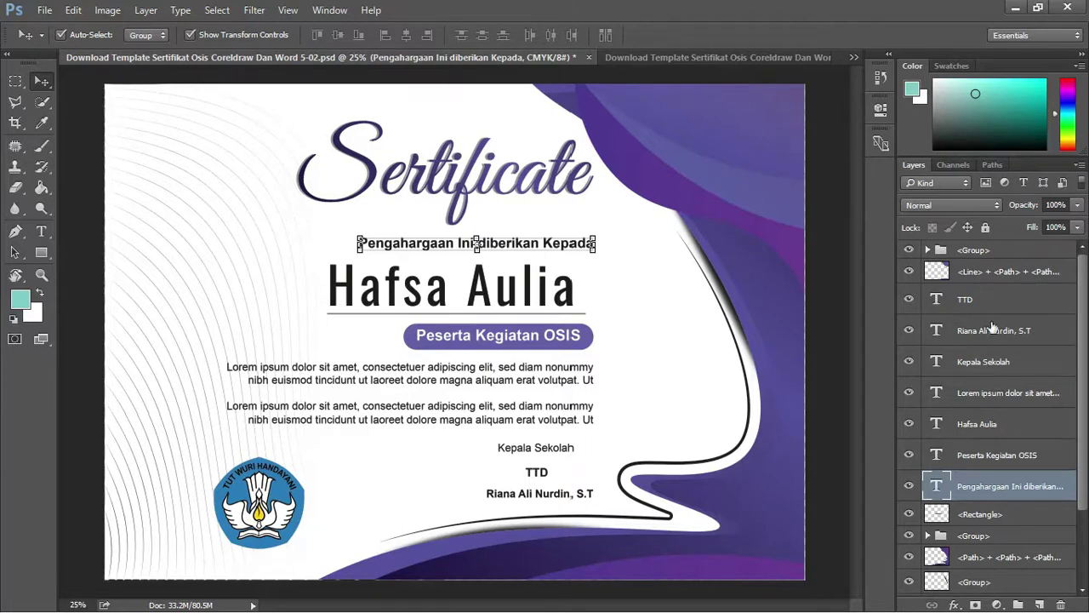
- Group the text layers from TTD down to Pengahargaan into Group 1
{"action": "left_click", "coordinate": [987, 306], "text": "shift"}
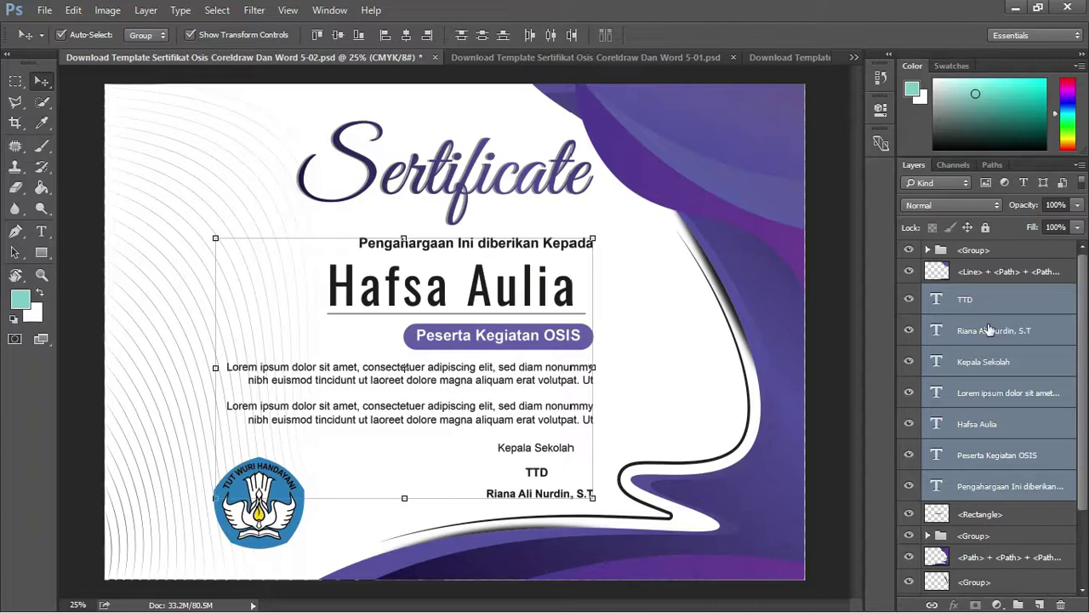
{"action": "left_click", "coordinate": [1022, 514]}
{"action": "left_click", "coordinate": [1017, 486]}
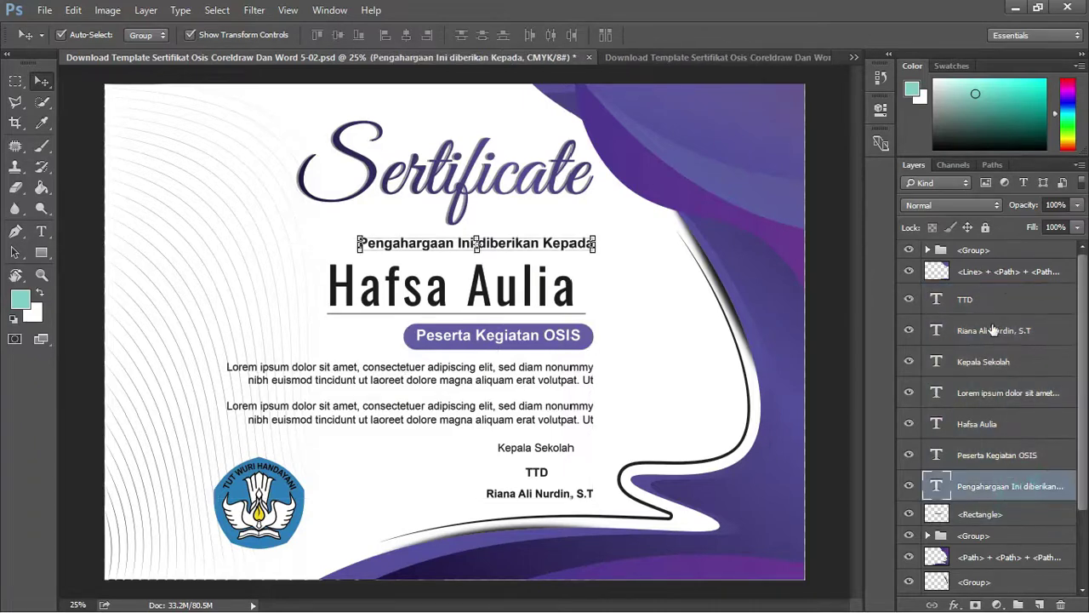
{"action": "left_click", "coordinate": [986, 303], "text": "shift"}
{"action": "key", "text": "ctrl+g"}
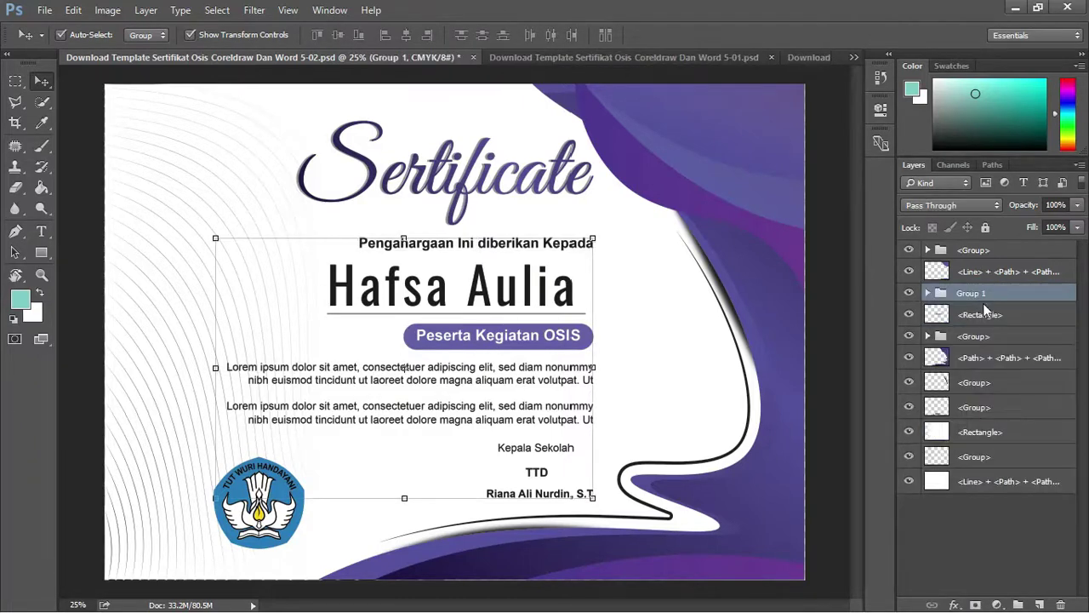
{"action": "key", "text": "ctrl+shift+g"}
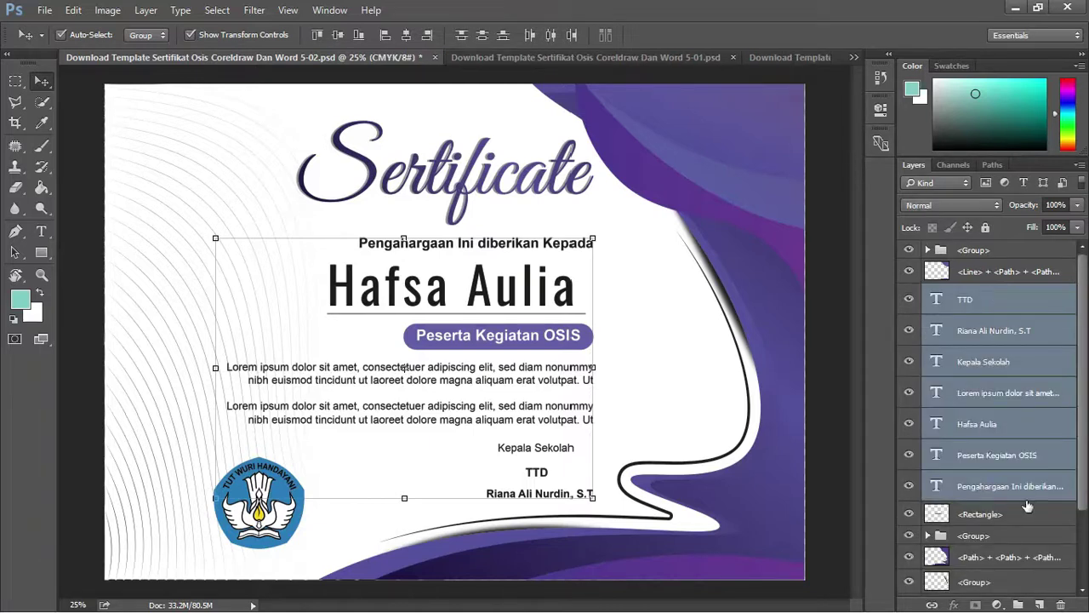
{"action": "left_click", "coordinate": [1019, 604]}
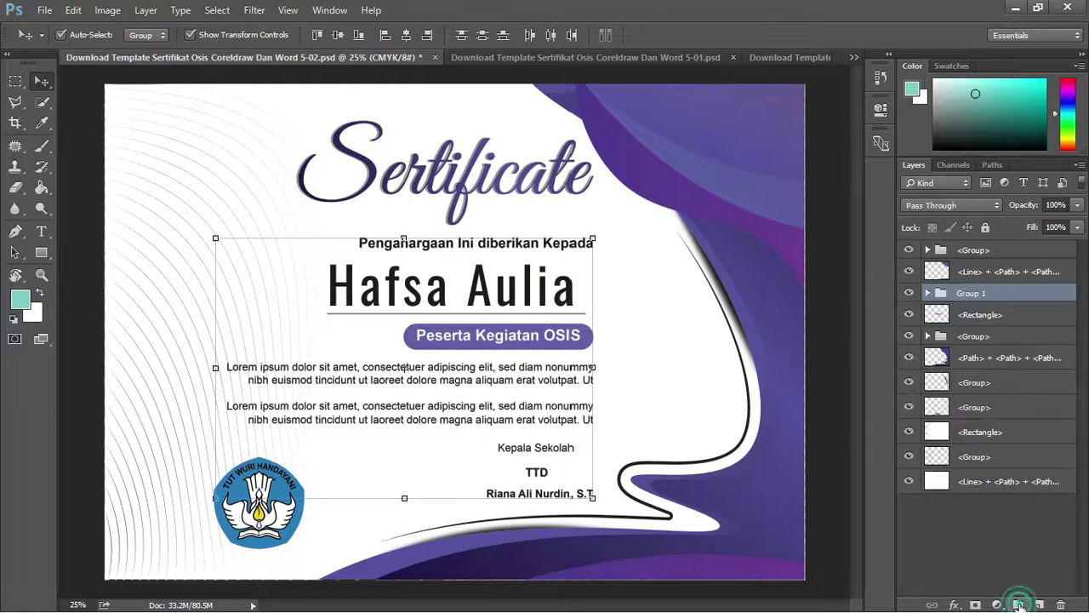
- Move Group 1 above the top group and toggle its visibility to check its contents
{"action": "left_click_drag", "start_coordinate": [1012, 295], "coordinate": [1007, 250]}
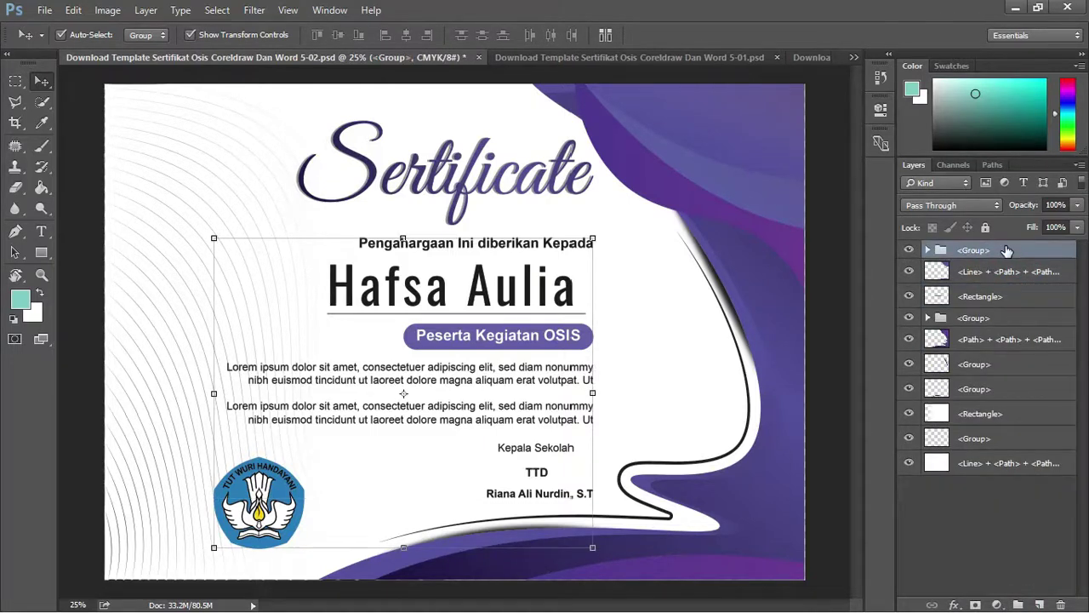
{"action": "key", "text": "ctrl+z"}
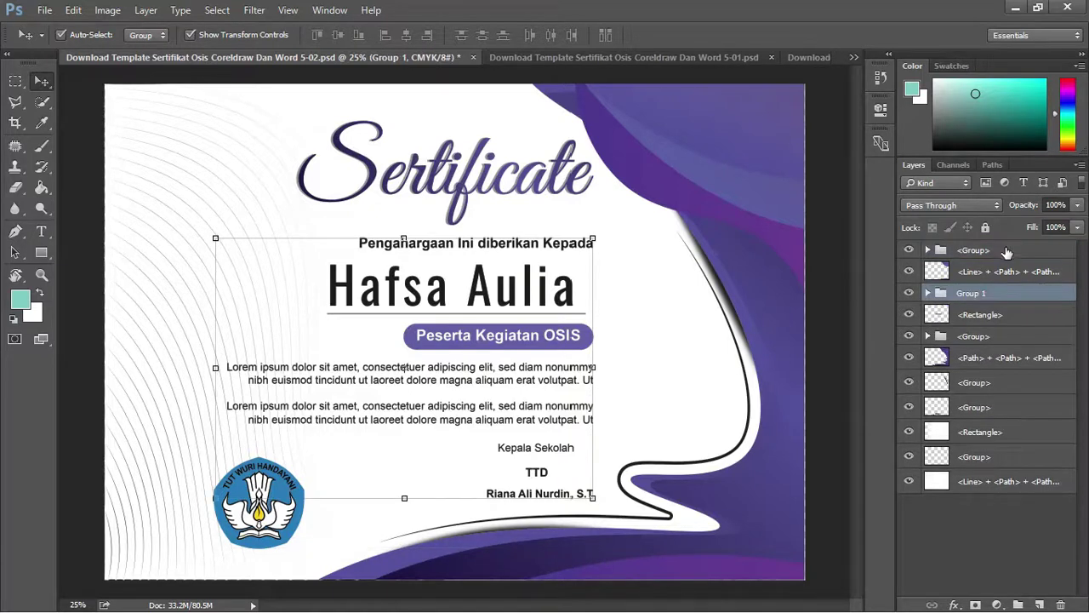
{"action": "mouse_move", "coordinate": [1005, 296]}
{"action": "left_mouse_down"}
{"action": "mouse_move", "coordinate": [993, 234]}
{"action": "mouse_move", "coordinate": [997, 248]}
{"action": "left_mouse_up"}
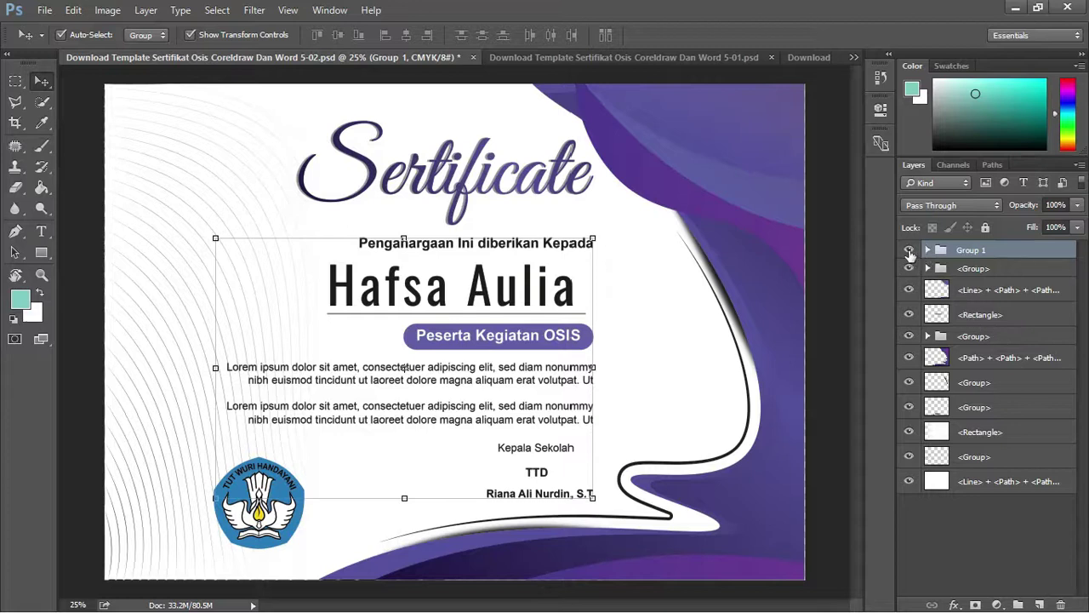
{"action": "left_click", "coordinate": [909, 251]}
{"action": "left_click", "coordinate": [909, 252]}
{"action": "left_click", "coordinate": [909, 252]}
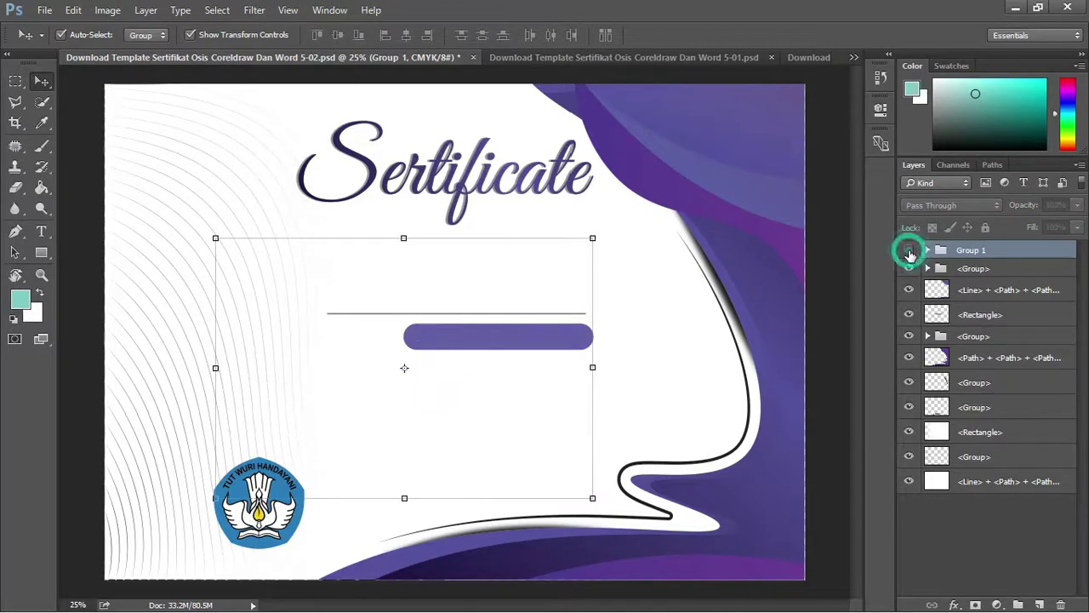
{"action": "left_click", "coordinate": [909, 252]}
{"action": "left_click", "coordinate": [909, 252]}
{"action": "left_click", "coordinate": [909, 252]}
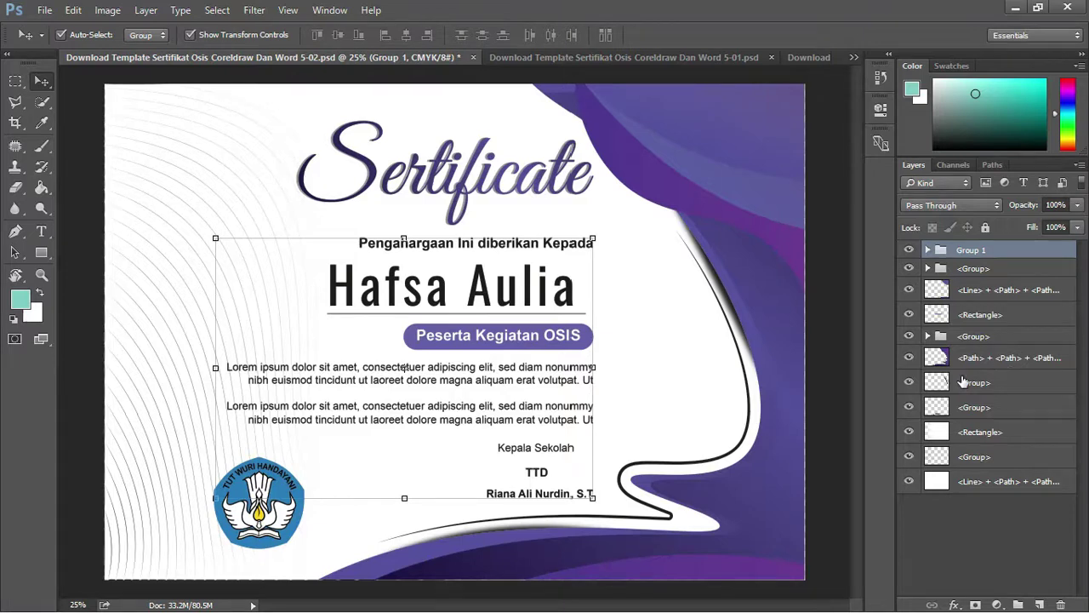
- Rename Group 1 to 'tulisan' and bring up the fill and adjustment layer list
{"action": "left_click", "coordinate": [1000, 604]}
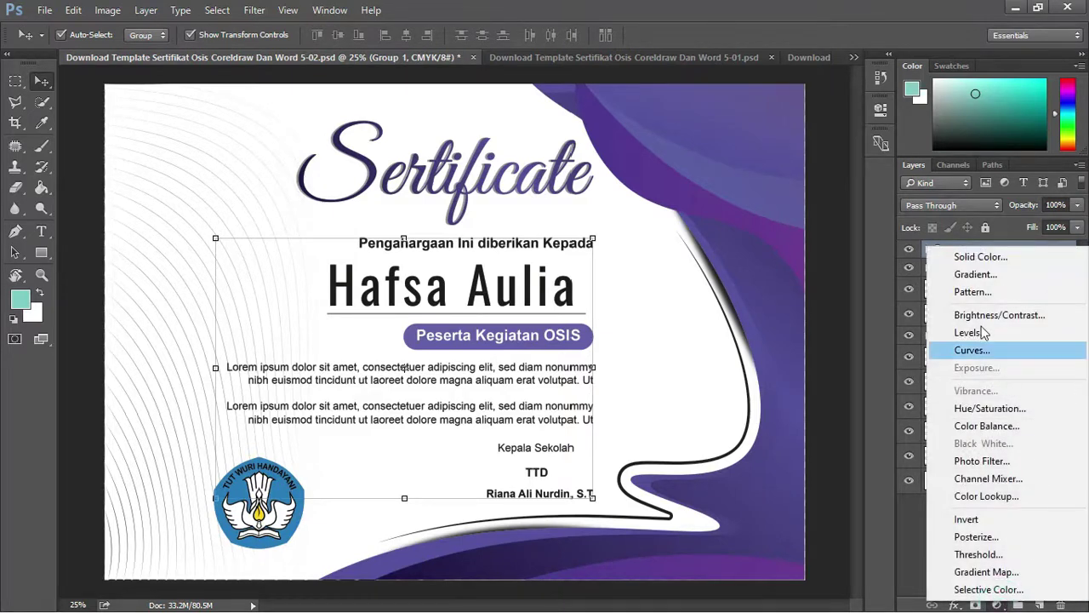
{"action": "left_click", "coordinate": [925, 246]}
{"action": "left_click", "coordinate": [991, 271]}
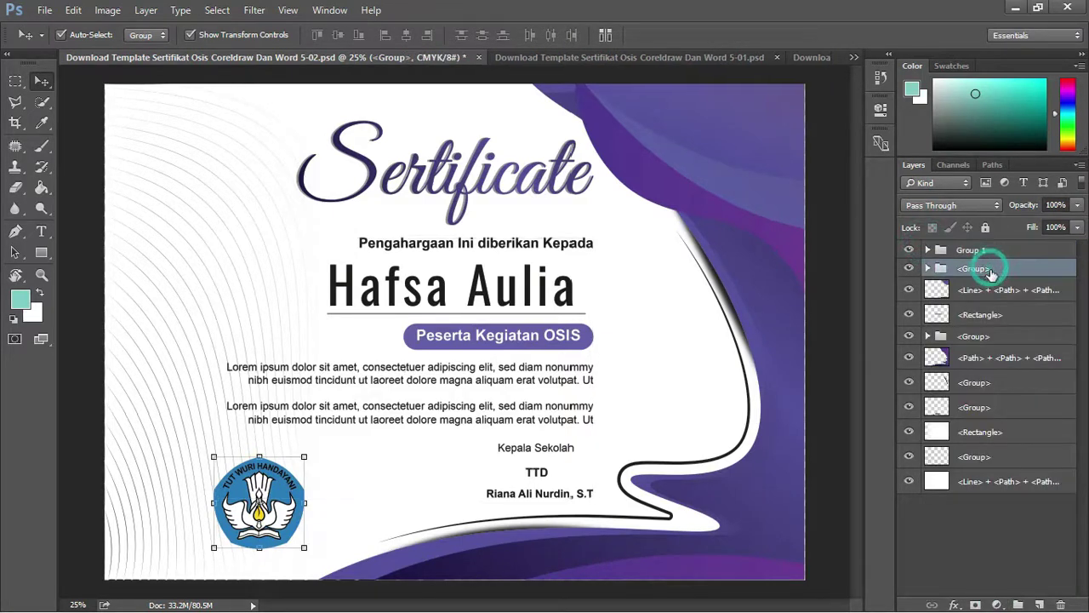
{"action": "left_click", "coordinate": [986, 250]}
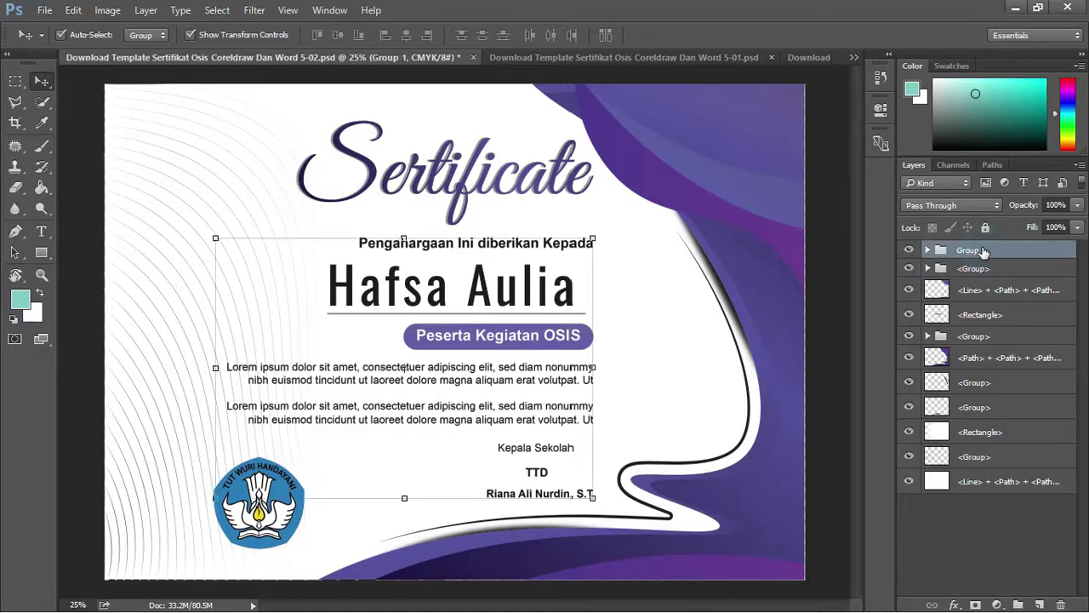
{"action": "double_click", "coordinate": [983, 249]}
{"action": "type", "text": "ulisa"}
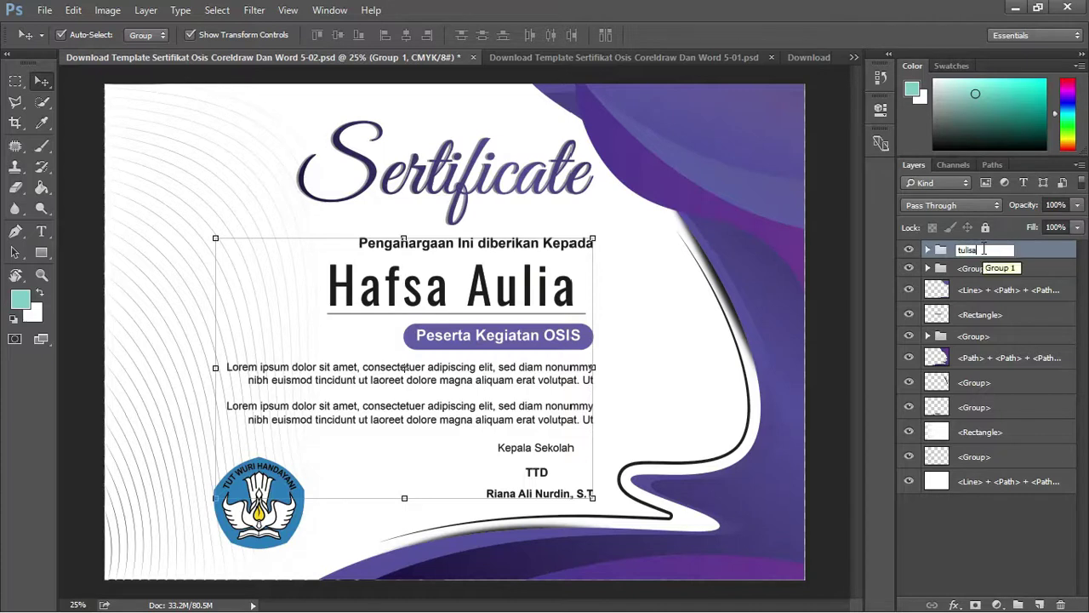
{"action": "type", "text": "n"}
{"action": "key", "text": "Return"}
{"action": "left_click", "coordinate": [1050, 269]}
{"action": "left_click", "coordinate": [1003, 250]}
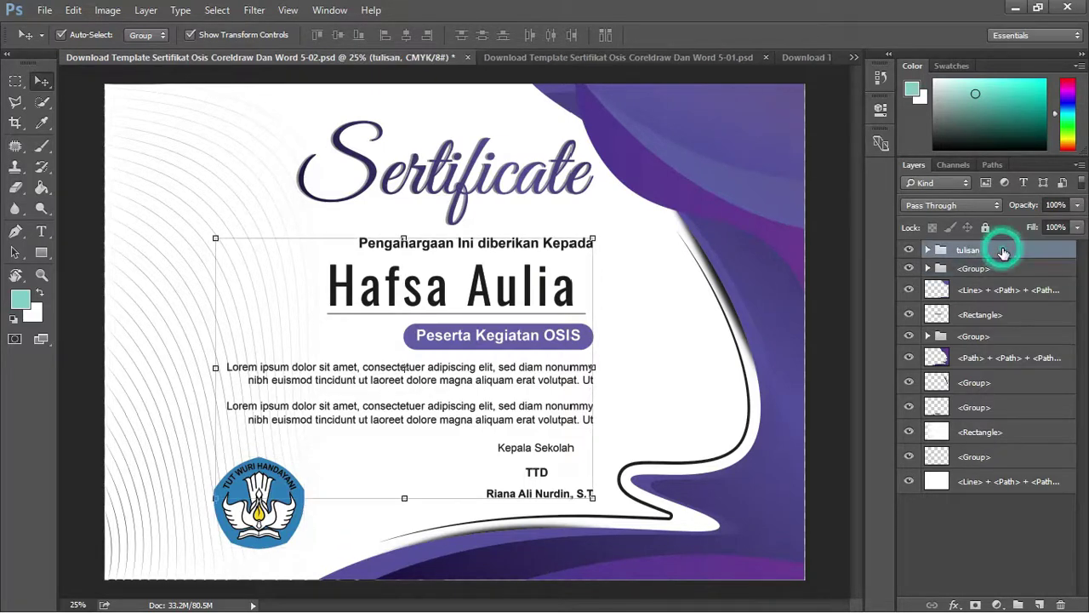
{"action": "left_click", "coordinate": [997, 604]}
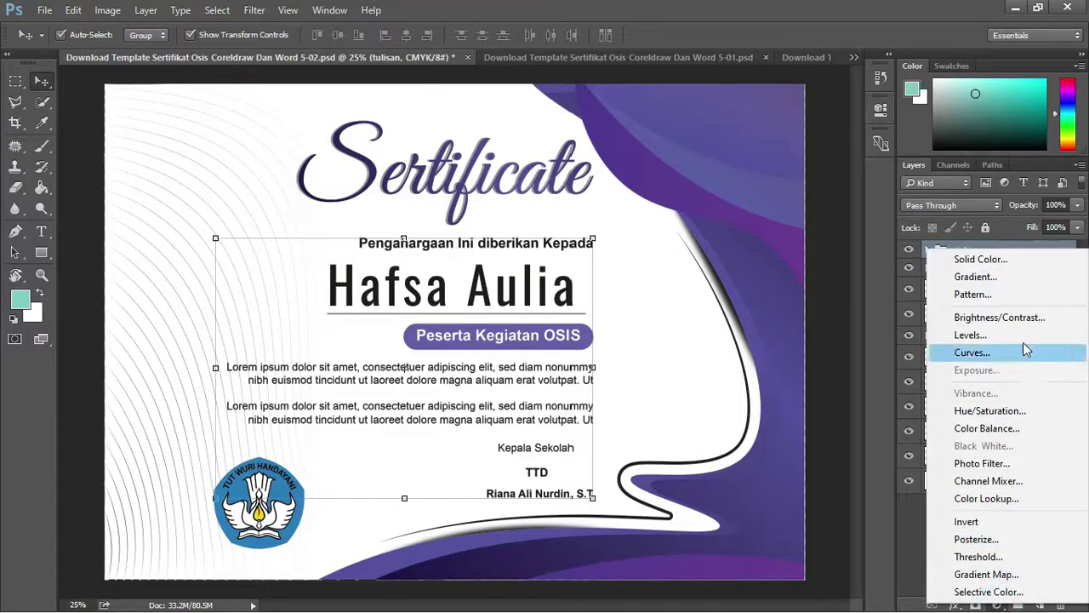
- Add a Hue/Saturation layer below tulisan, set to Hue -180 and Saturation -30
{"action": "left_click", "coordinate": [990, 411]}
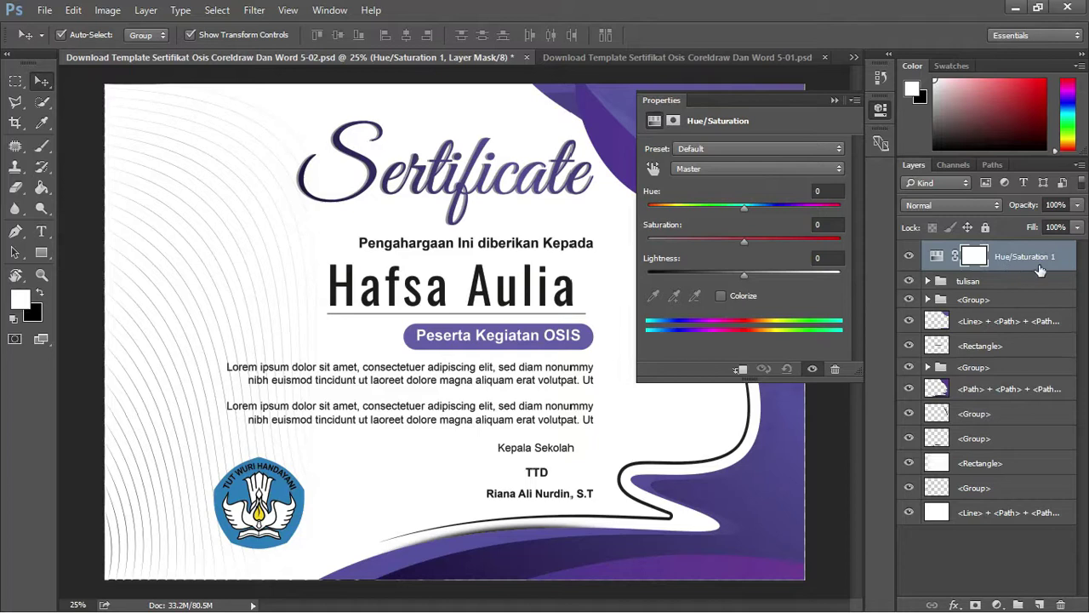
{"action": "left_click_drag", "start_coordinate": [1034, 256], "coordinate": [1035, 294]}
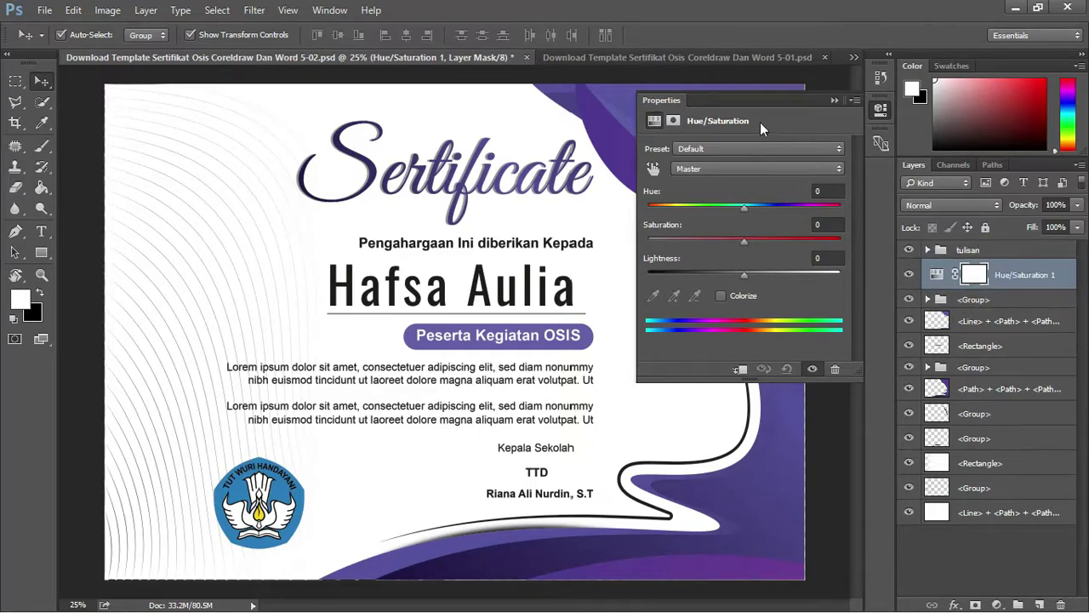
{"action": "left_click_drag", "start_coordinate": [721, 208], "coordinate": [667, 207]}
{"action": "mouse_move", "coordinate": [744, 242]}
{"action": "left_mouse_down"}
{"action": "mouse_move", "coordinate": [841, 241]}
{"action": "mouse_move", "coordinate": [756, 241]}
{"action": "left_mouse_up"}
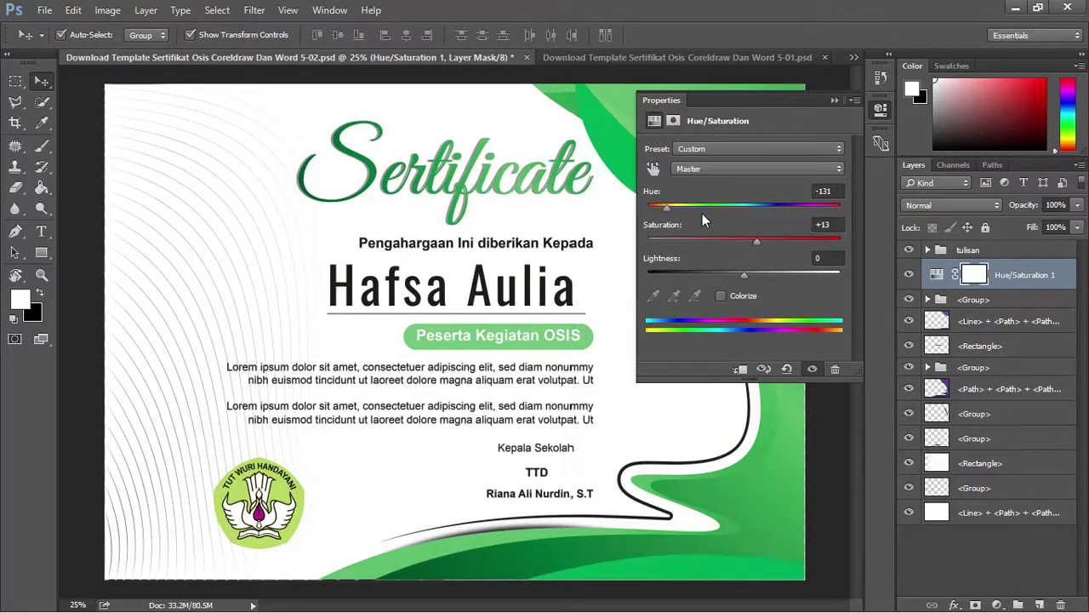
{"action": "left_click_drag", "start_coordinate": [666, 208], "coordinate": [646, 208]}
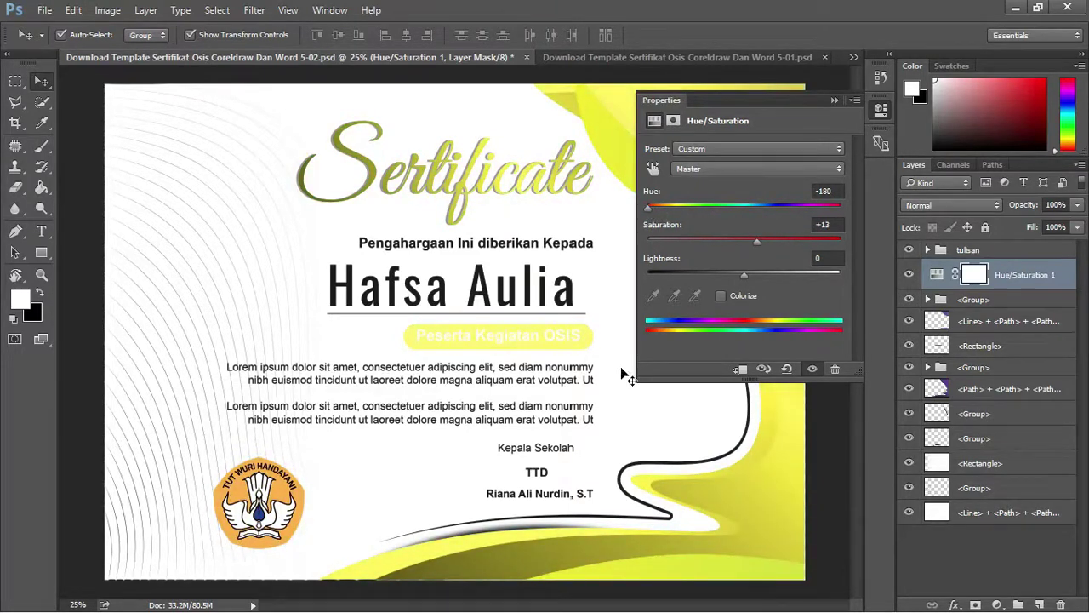
{"action": "mouse_move", "coordinate": [752, 241]}
{"action": "left_mouse_down"}
{"action": "mouse_move", "coordinate": [699, 238]}
{"action": "mouse_move", "coordinate": [717, 240]}
{"action": "left_mouse_up"}
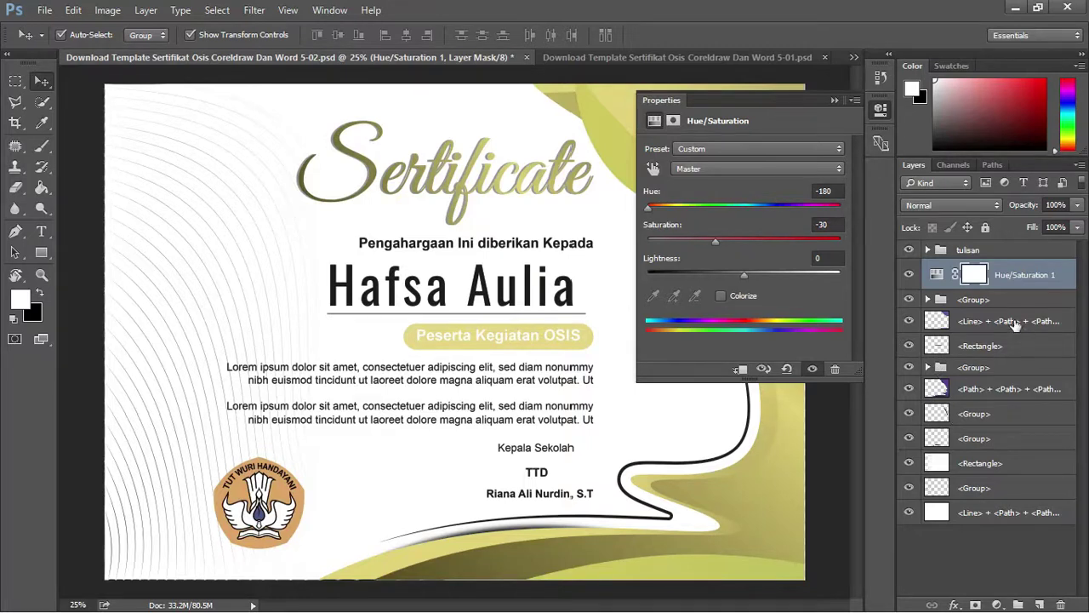
{"action": "left_click", "coordinate": [286, 515]}
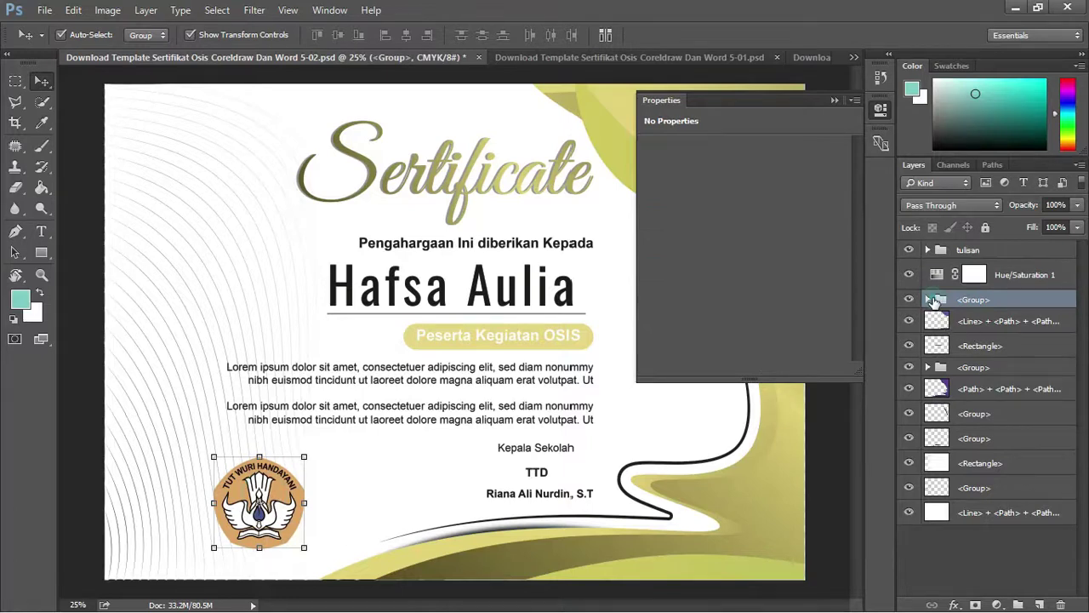
- Expand the logo group and try moving its path layer above the adjustment, then undo it
{"action": "left_click", "coordinate": [929, 300]}
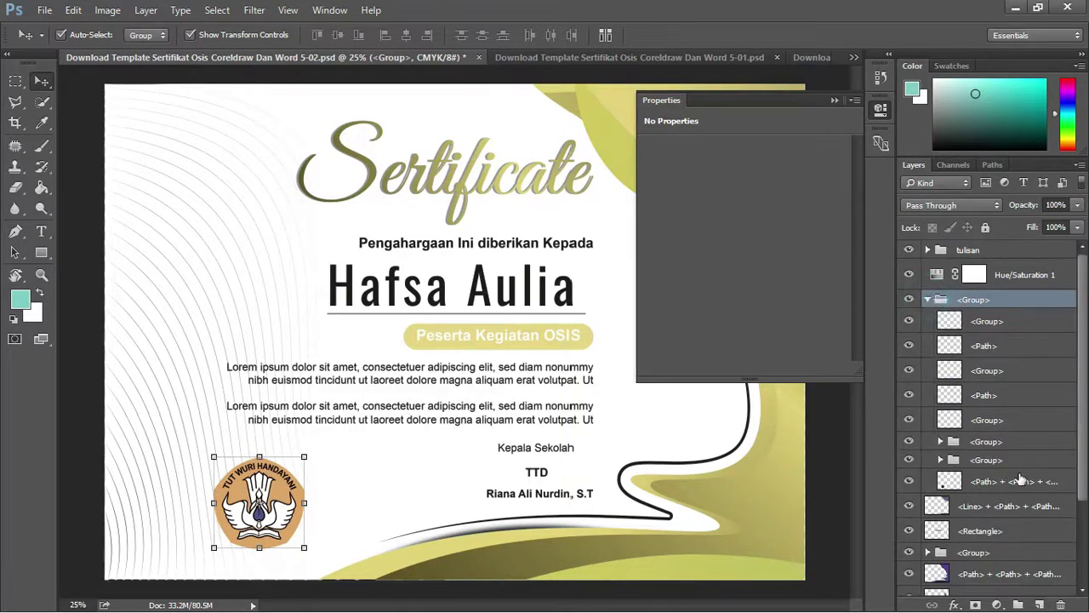
{"action": "left_click_drag", "start_coordinate": [1028, 483], "coordinate": [1017, 266]}
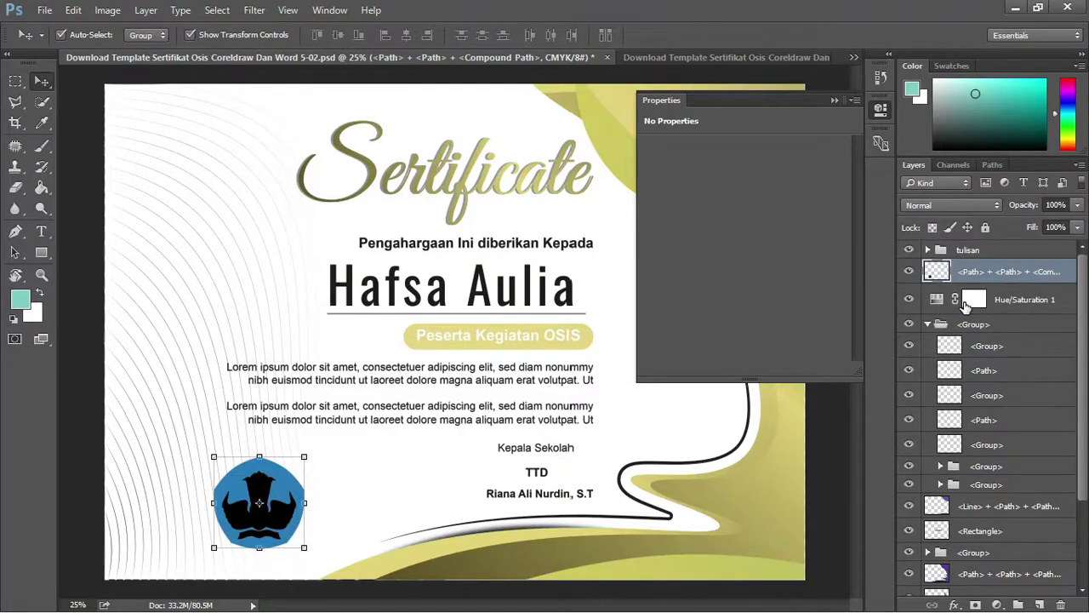
{"action": "key", "text": "ctrl+z"}
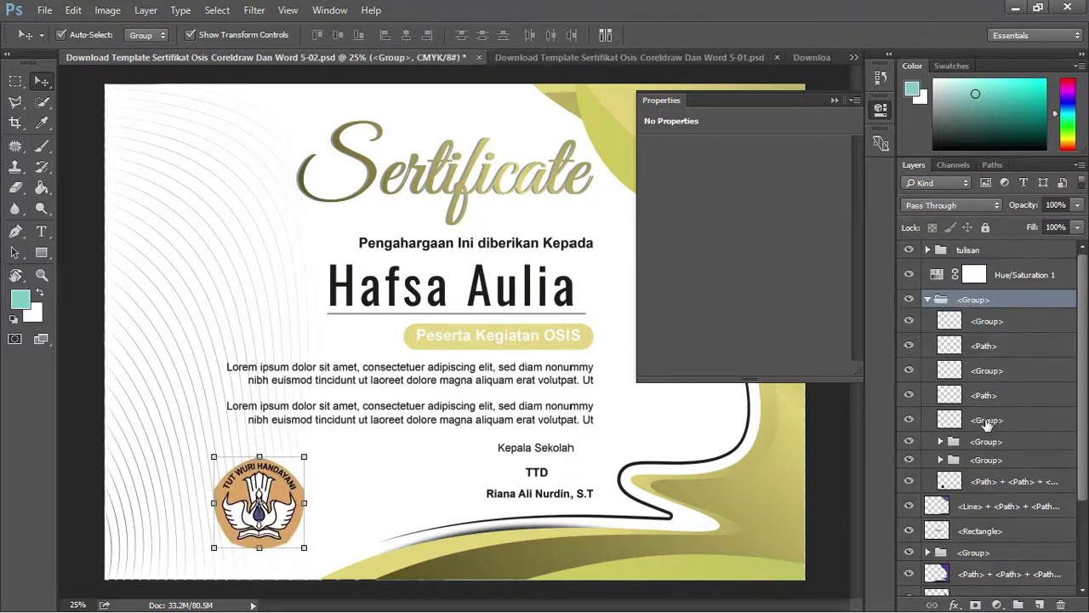
{"action": "left_click", "coordinate": [910, 482]}
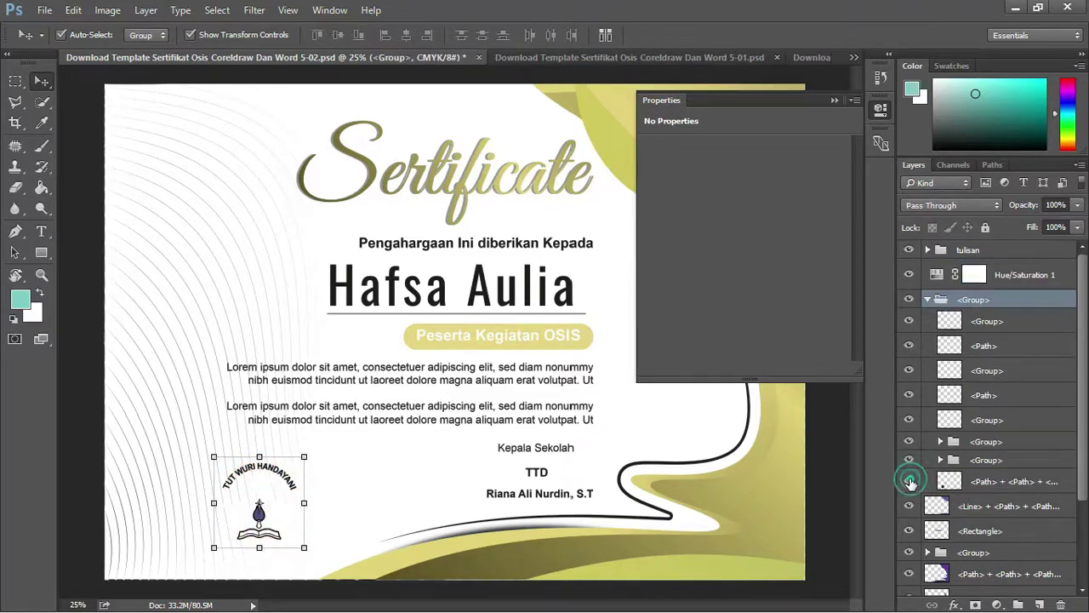
{"action": "left_click", "coordinate": [911, 481]}
{"action": "left_click", "coordinate": [1018, 483]}
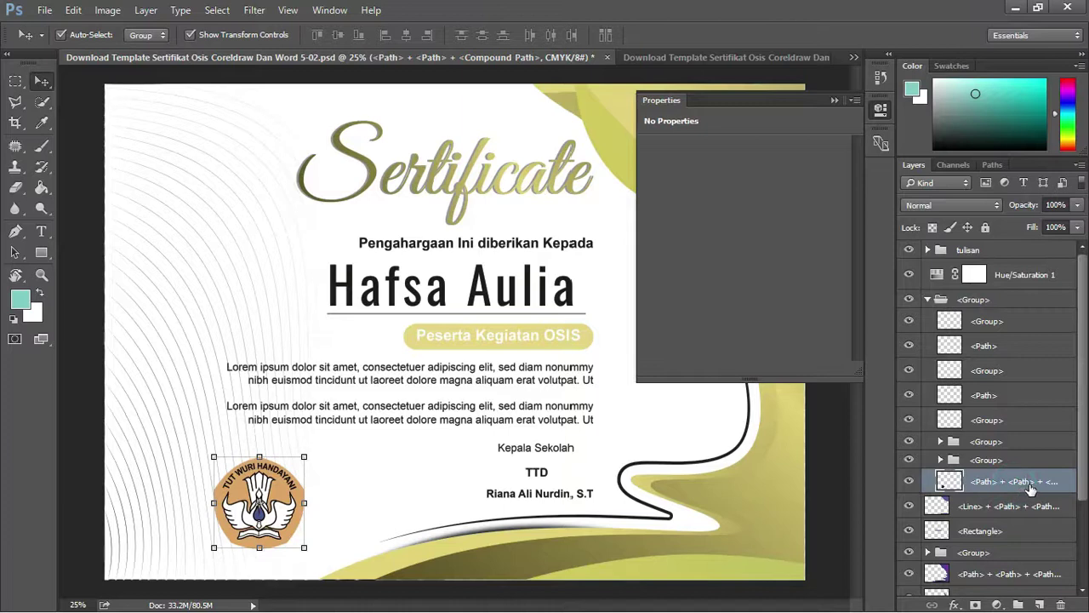
{"action": "mouse_move", "coordinate": [1040, 483]}
{"action": "left_mouse_down"}
{"action": "mouse_move", "coordinate": [1024, 253]}
{"action": "mouse_move", "coordinate": [1011, 243]}
{"action": "left_mouse_up"}
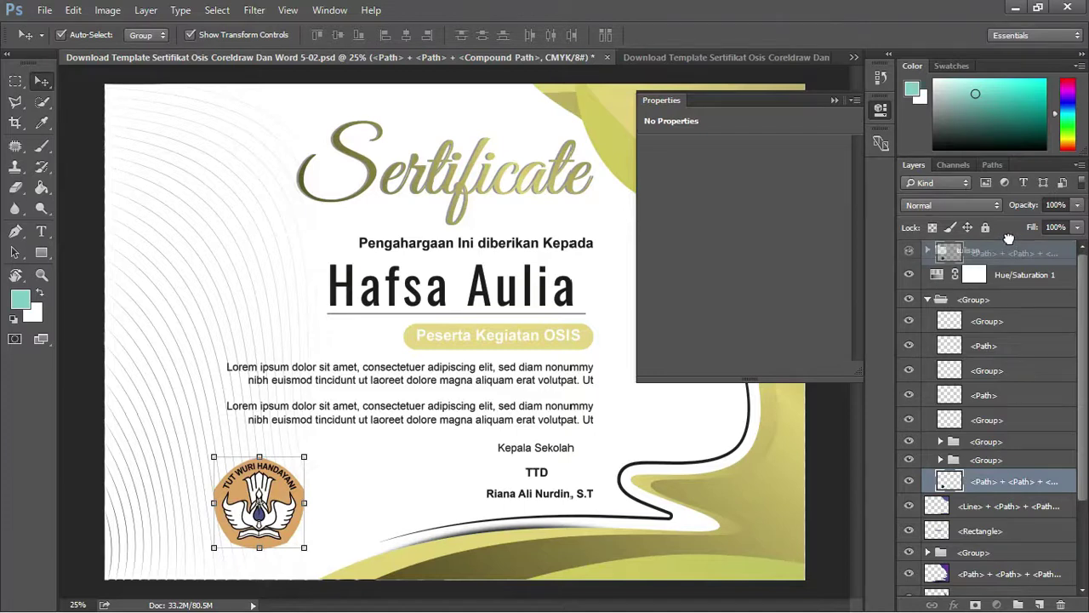
{"action": "left_click_drag", "start_coordinate": [1009, 238], "coordinate": [1009, 245]}
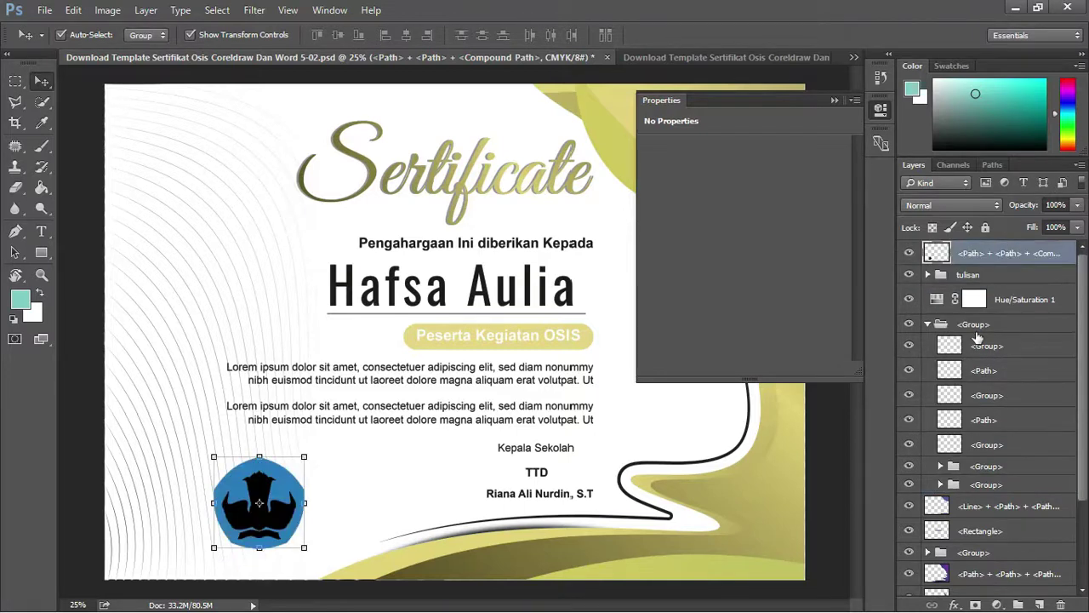
{"action": "left_click", "coordinate": [976, 325]}
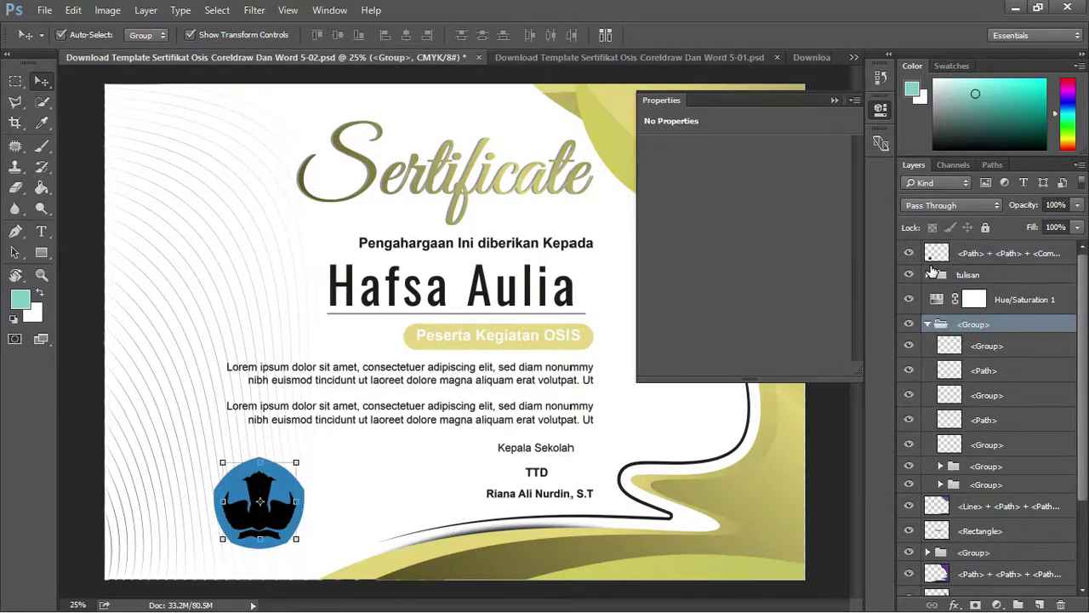
{"action": "key", "text": "ctrl+z"}
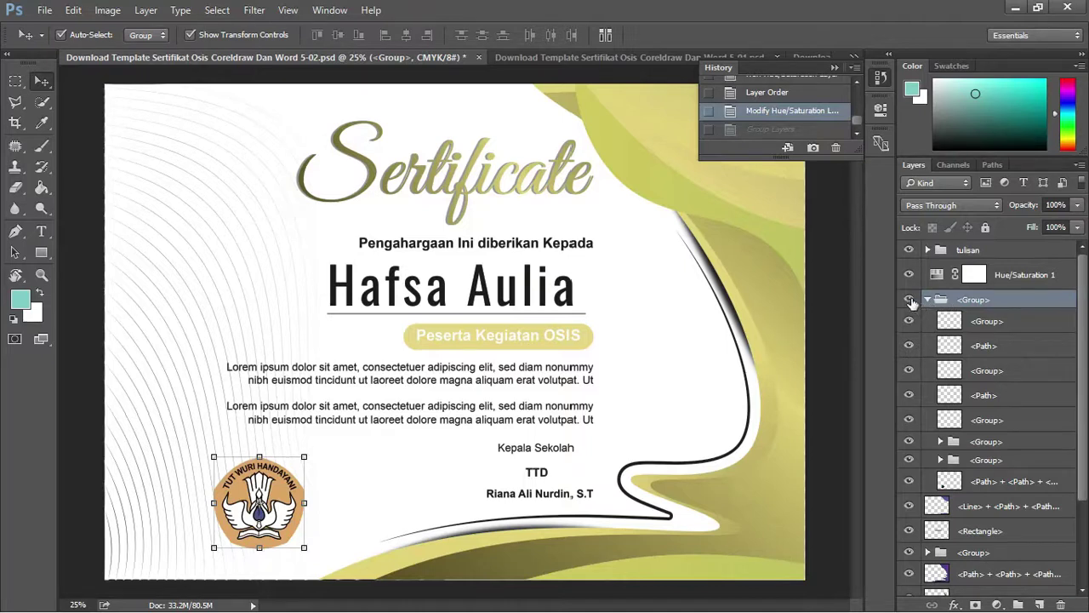
- Move the logo group above the Hue/Saturation 1 adjustment layer
{"action": "left_click", "coordinate": [910, 300]}
{"action": "left_click", "coordinate": [910, 299]}
{"action": "left_click_drag", "start_coordinate": [1016, 306], "coordinate": [1008, 260]}
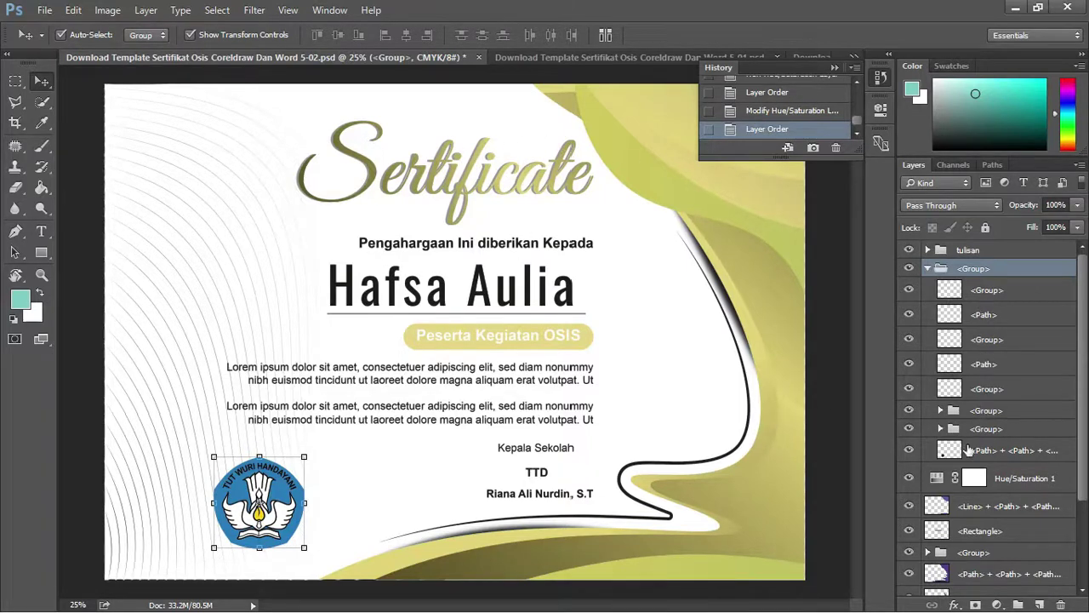
- Change the Hue/Saturation 1 adjustment's hue to -174
{"action": "left_click", "coordinate": [927, 269]}
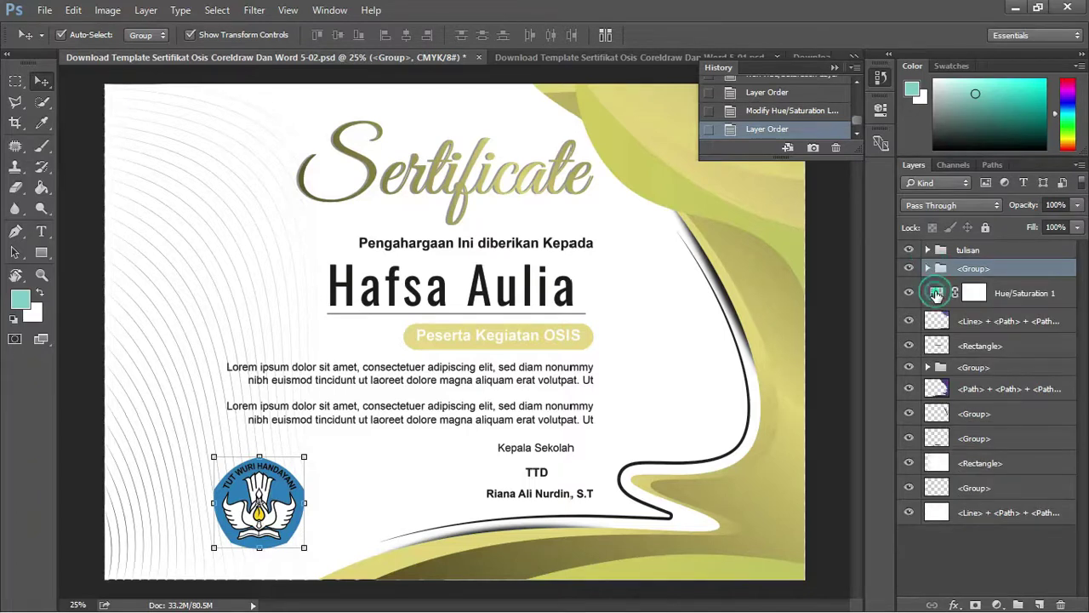
{"action": "left_click", "coordinate": [935, 293]}
{"action": "double_click", "coordinate": [939, 296]}
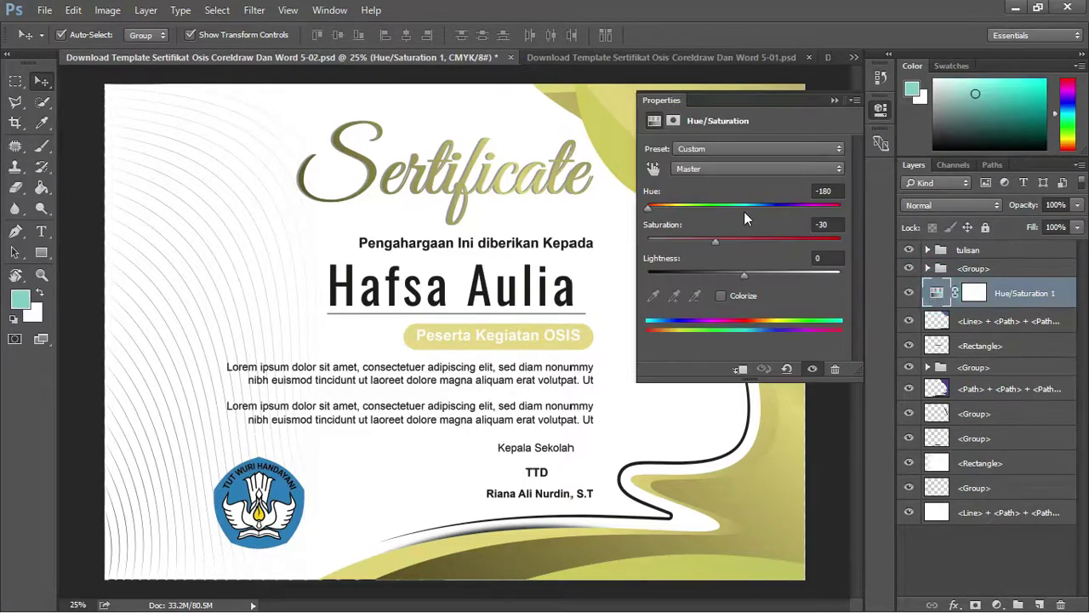
{"action": "mouse_move", "coordinate": [648, 206]}
{"action": "left_mouse_down"}
{"action": "mouse_move", "coordinate": [811, 207]}
{"action": "mouse_move", "coordinate": [651, 209]}
{"action": "left_mouse_up"}
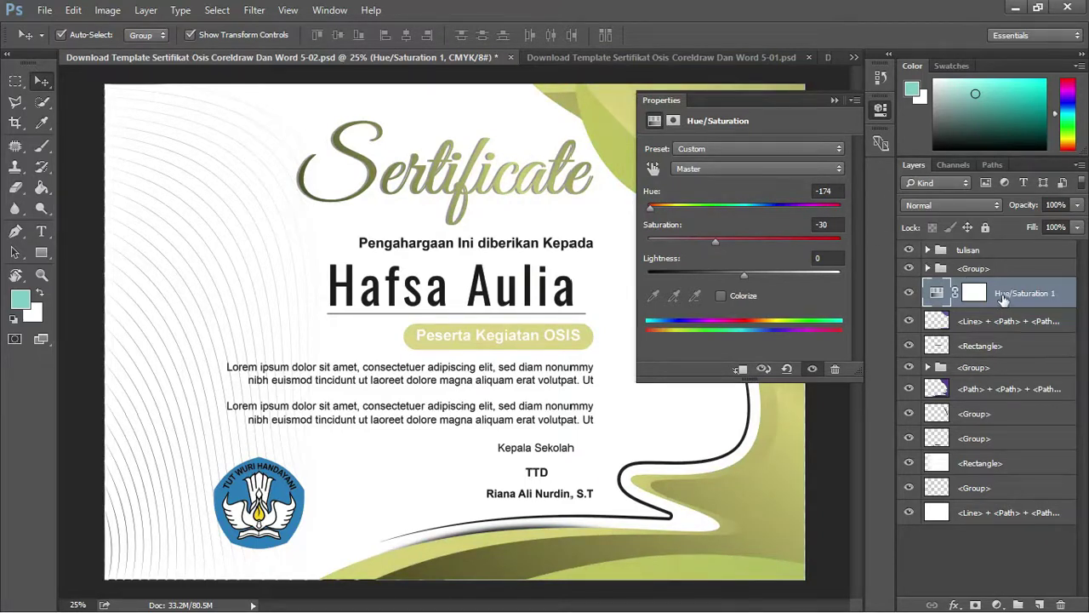
- Lower the Hue/Saturation layer to sit just above the swoosh <Path> layer
{"action": "left_click_drag", "start_coordinate": [1025, 289], "coordinate": [987, 308]}
{"action": "left_click", "coordinate": [909, 389]}
{"action": "left_click", "coordinate": [909, 389]}
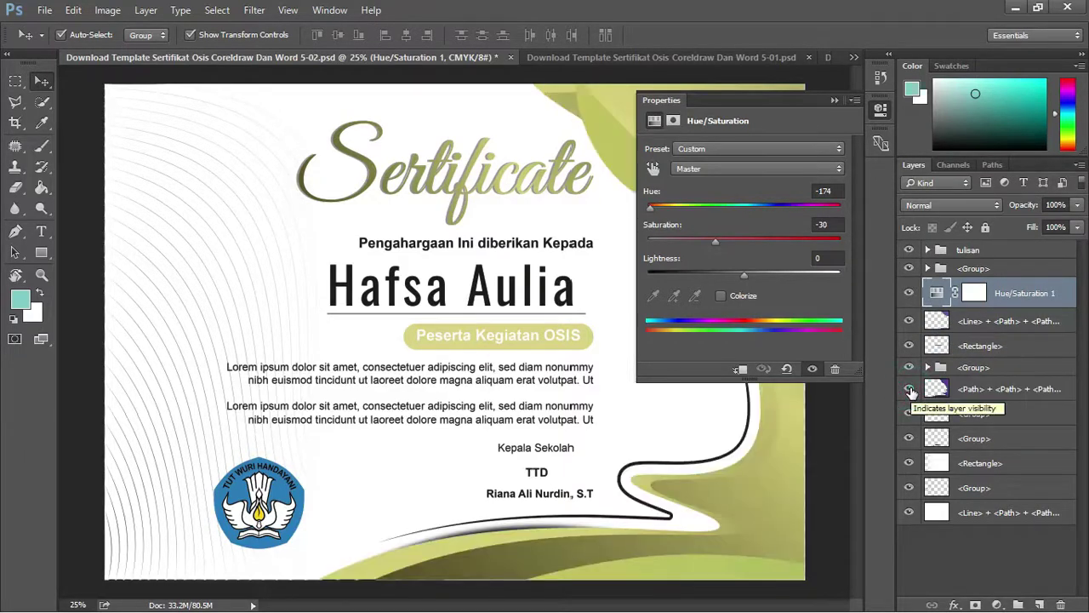
{"action": "left_click", "coordinate": [833, 101]}
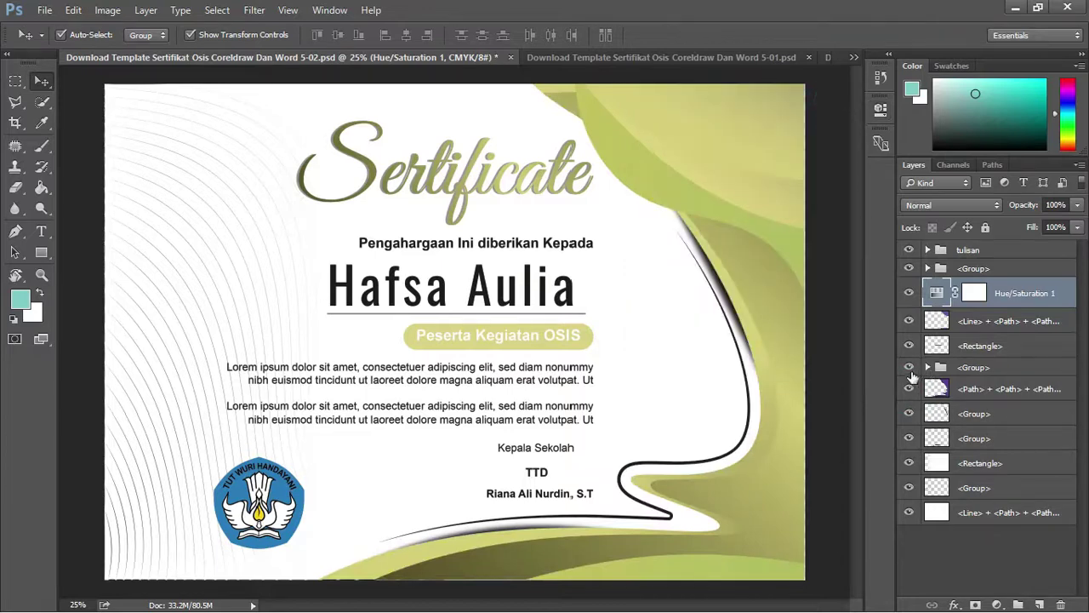
{"action": "left_click", "coordinate": [909, 389]}
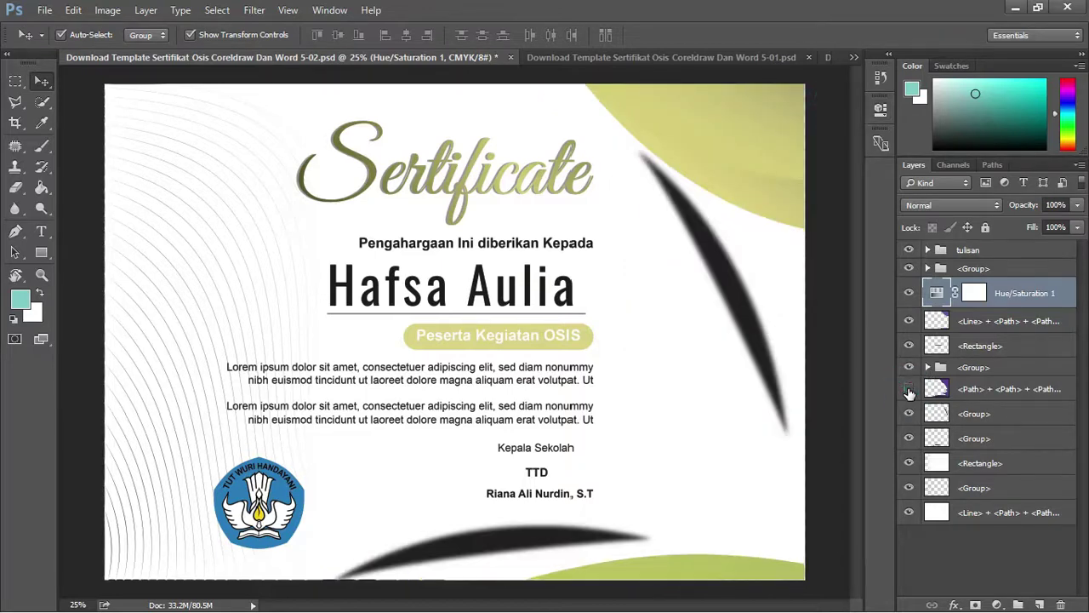
{"action": "left_click", "coordinate": [909, 388]}
{"action": "left_click_drag", "start_coordinate": [1028, 293], "coordinate": [1030, 379]}
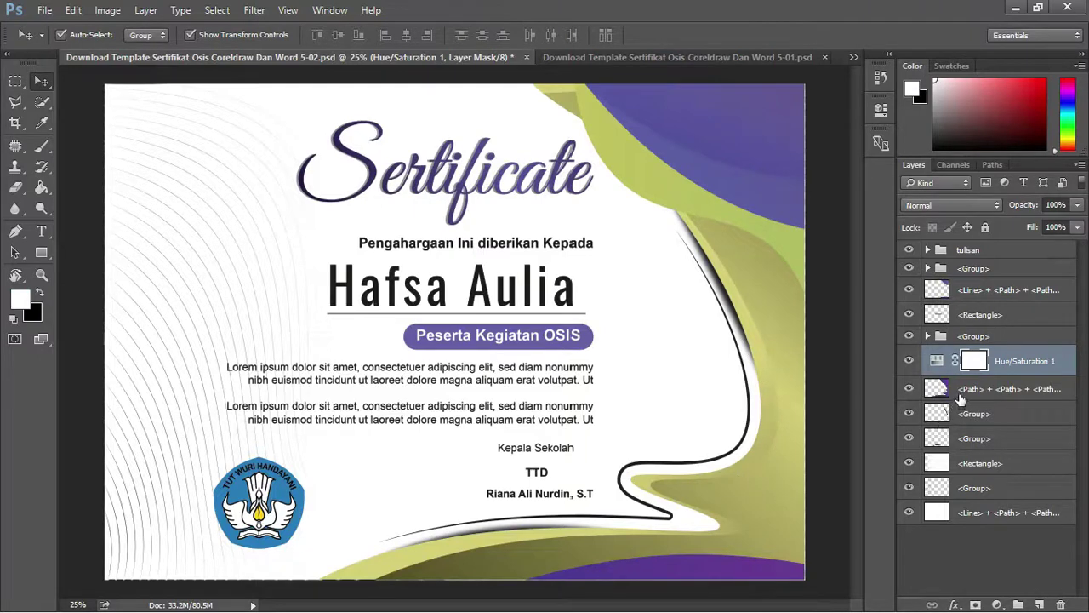
- Clip the Hue/Saturation adjustment to the swoosh layer and Ctrl-drag an unclipped copy above it
{"action": "right_click", "coordinate": [1018, 363]}
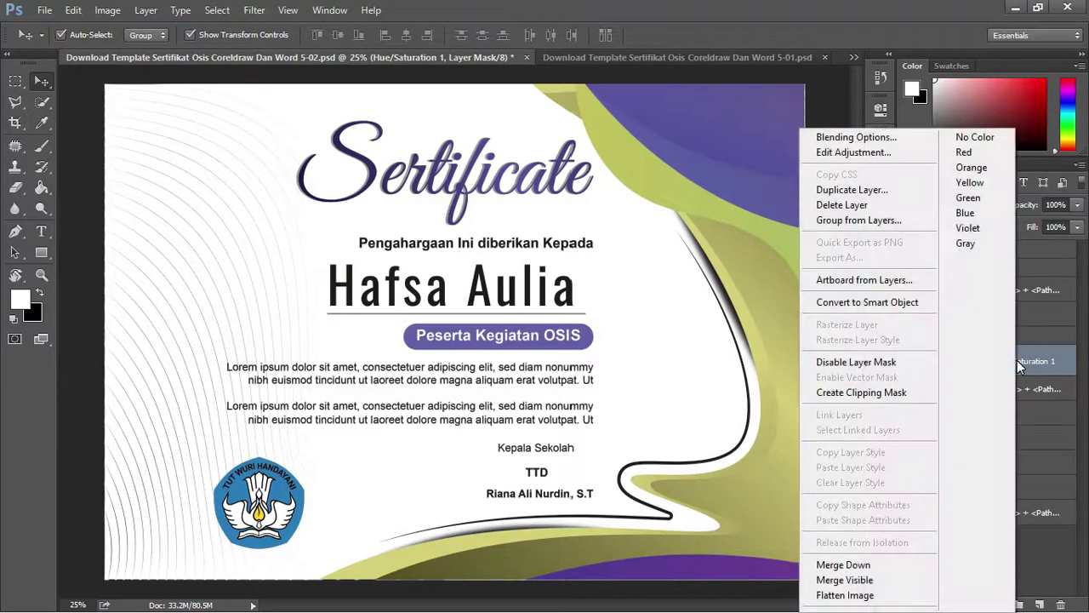
{"action": "left_click", "coordinate": [1044, 360]}
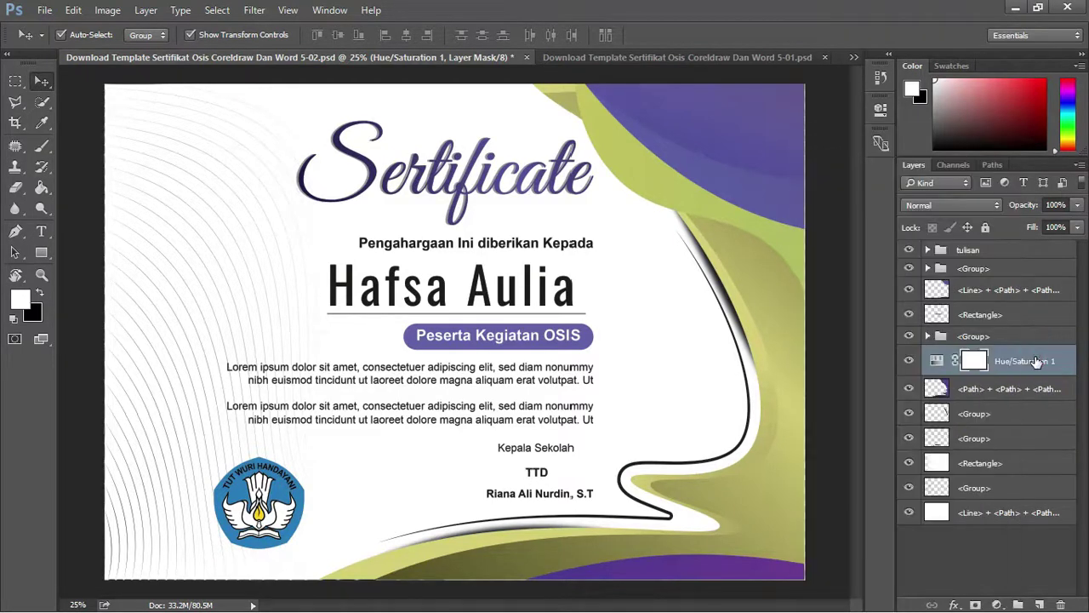
{"action": "right_click", "coordinate": [1025, 362]}
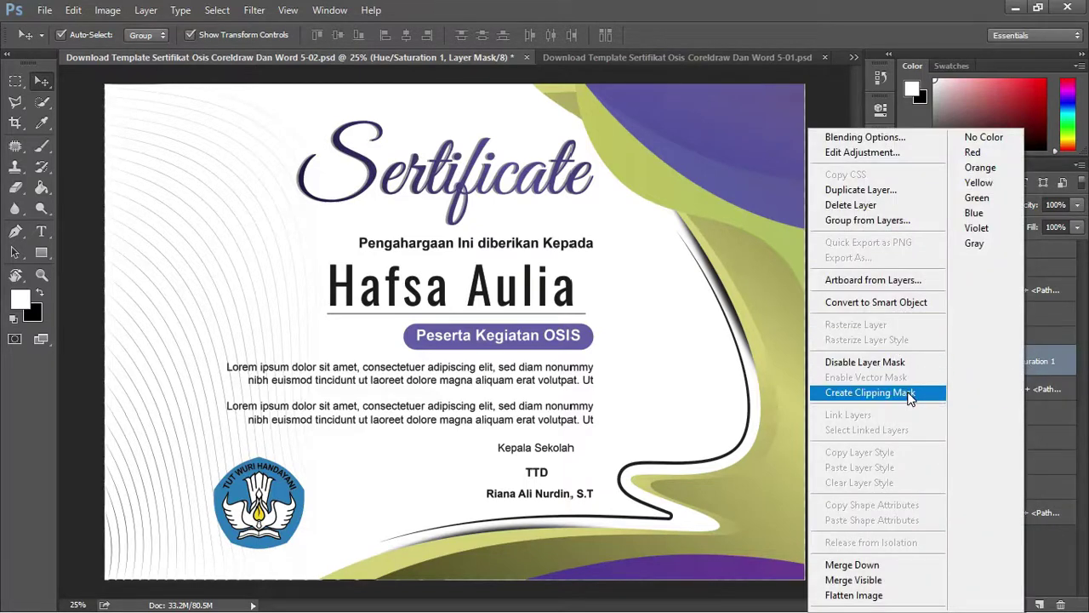
{"action": "left_click", "coordinate": [911, 399]}
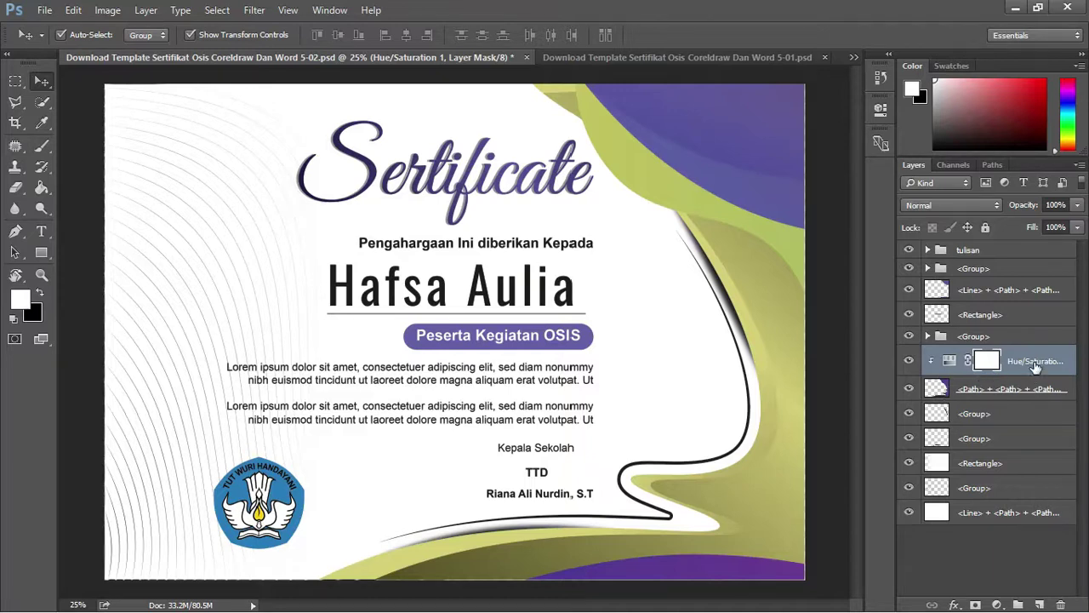
{"action": "key", "text": "ctrl"}
{"action": "left_click_drag", "start_coordinate": [990, 340], "coordinate": [1011, 292]}
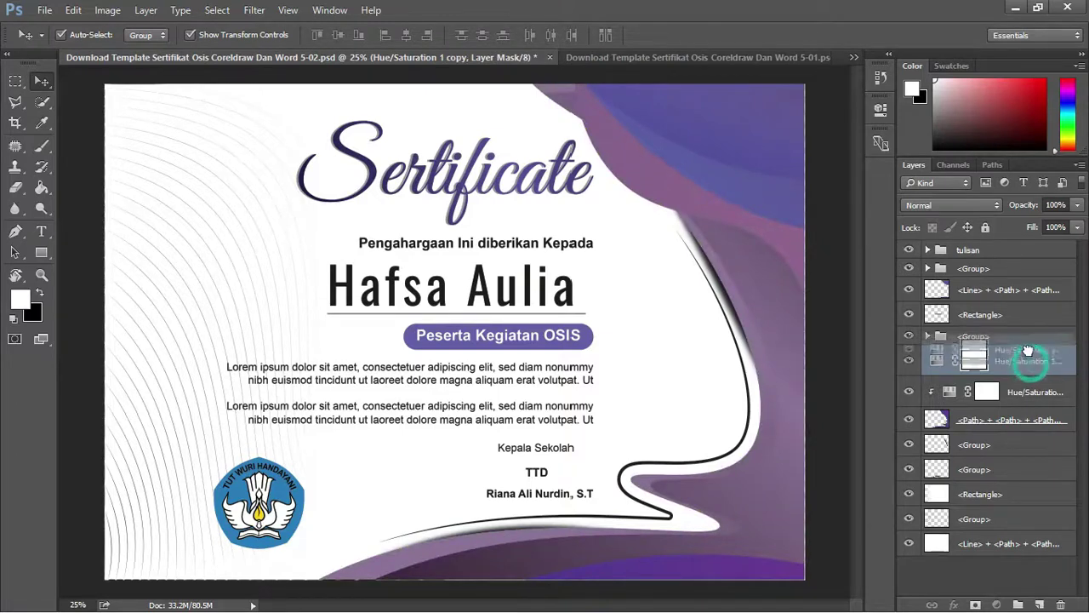
- Clip the copied Hue/Saturation layer and colorize it yellow-olive at Hue 52, Saturation 82
{"action": "right_click", "coordinate": [1012, 294]}
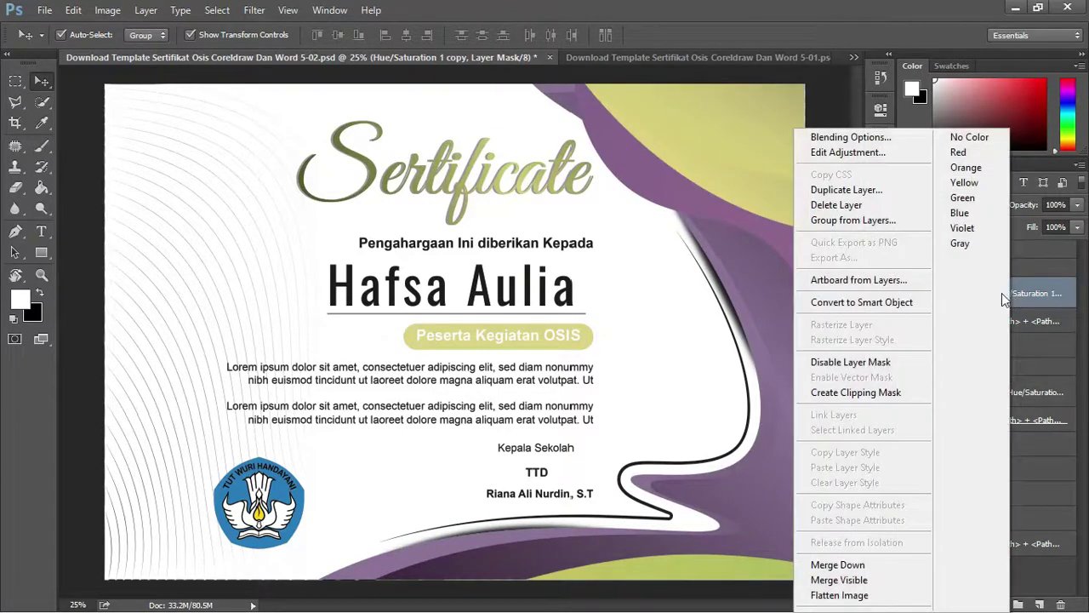
{"action": "left_click", "coordinate": [871, 392]}
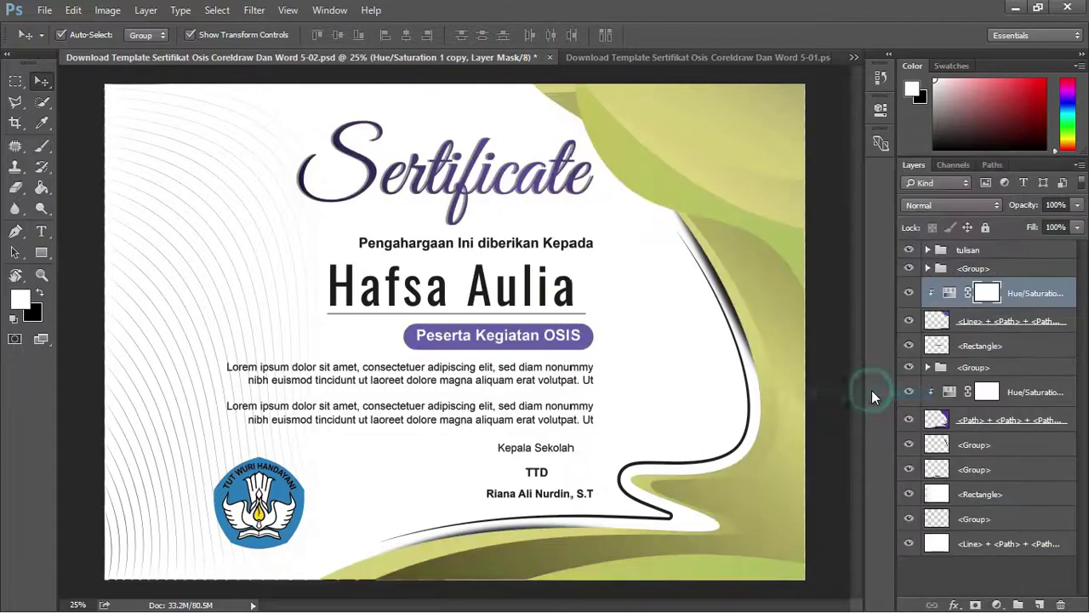
{"action": "left_click", "coordinate": [949, 295]}
{"action": "double_click", "coordinate": [949, 295]}
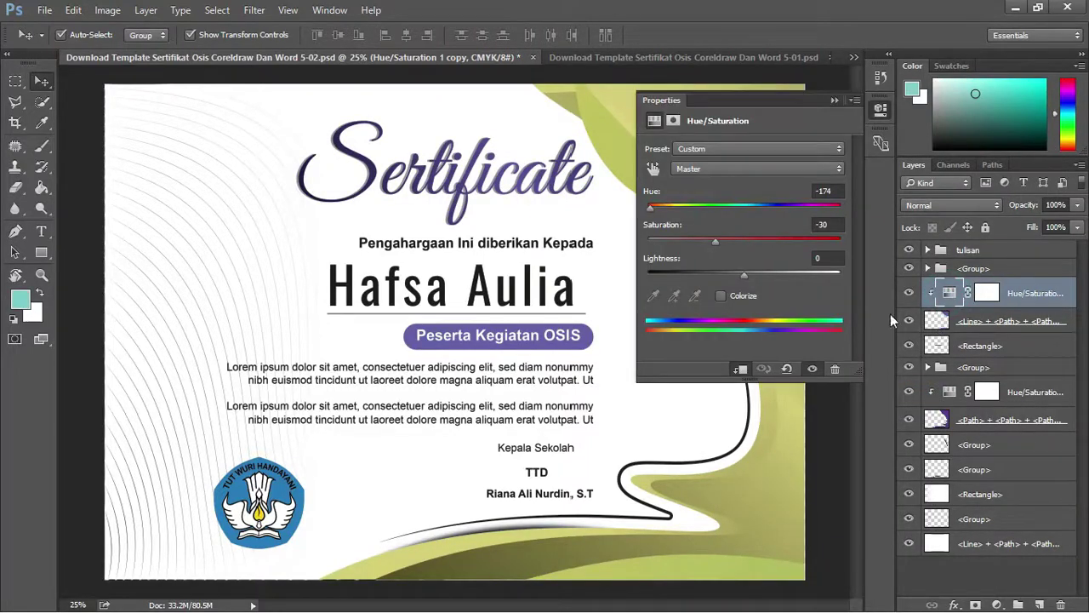
{"action": "left_click_drag", "start_coordinate": [649, 205], "coordinate": [837, 243]}
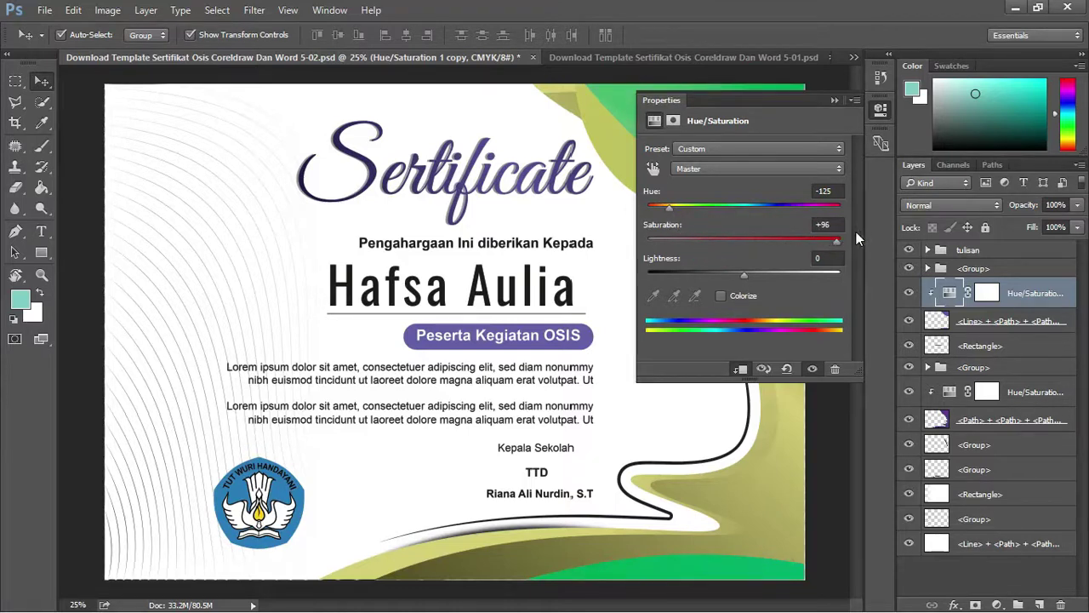
{"action": "left_click", "coordinate": [721, 295]}
{"action": "mouse_move", "coordinate": [737, 213]}
{"action": "left_mouse_down"}
{"action": "mouse_move", "coordinate": [668, 206]}
{"action": "mouse_move", "coordinate": [805, 241]}
{"action": "left_mouse_up"}
{"action": "mouse_move", "coordinate": [742, 99]}
{"action": "left_mouse_down"}
{"action": "mouse_move", "coordinate": [1013, 228]}
{"action": "mouse_move", "coordinate": [573, 182]}
{"action": "mouse_move", "coordinate": [296, 126]}
{"action": "mouse_move", "coordinate": [311, 110]}
{"action": "left_mouse_up"}
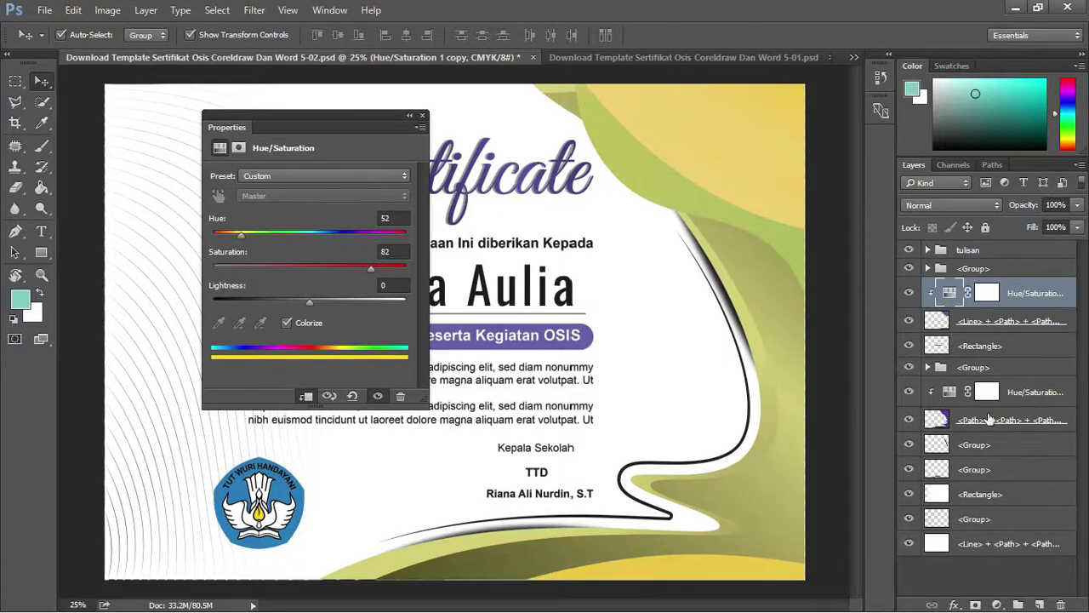
- Colorize the lower Hue/Saturation adjustment to a tan-orange tint, about Hue 34, Saturation 53
{"action": "left_click", "coordinate": [949, 392]}
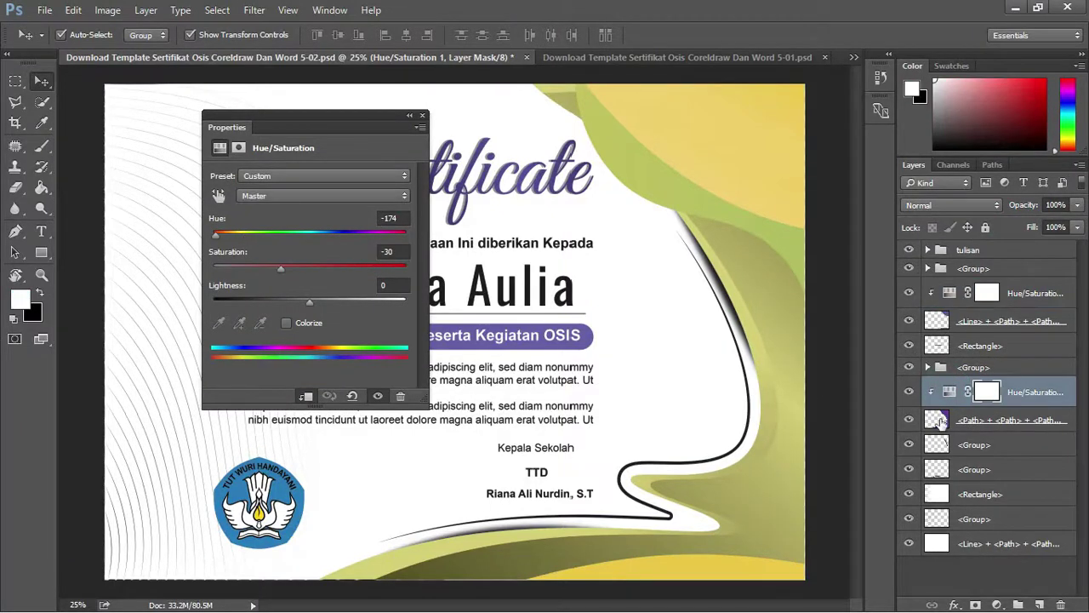
{"action": "left_click", "coordinate": [950, 391]}
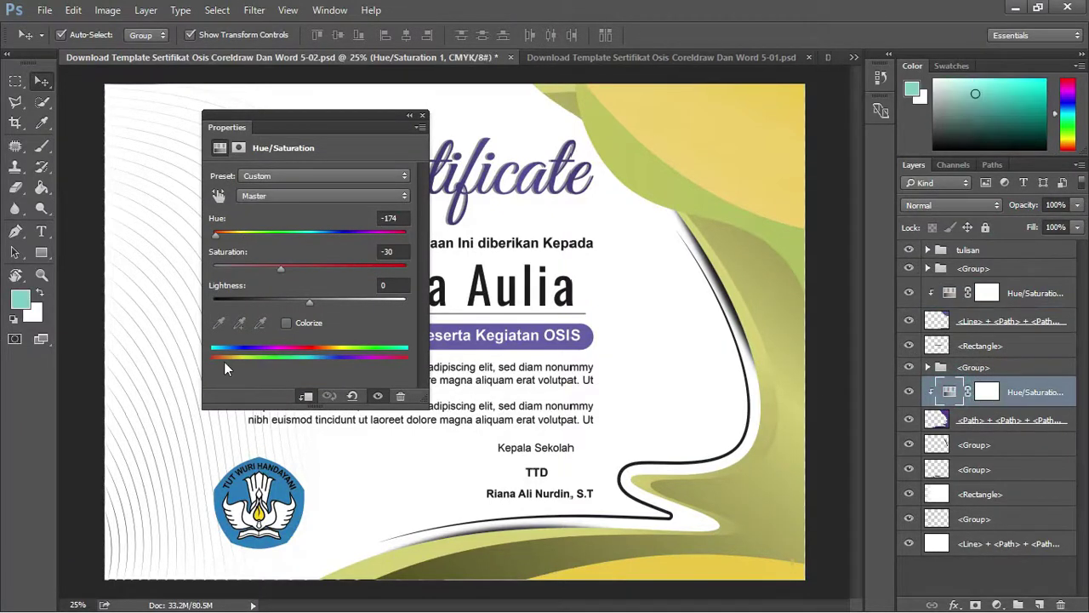
{"action": "left_click", "coordinate": [286, 322]}
{"action": "left_click_drag", "start_coordinate": [261, 267], "coordinate": [337, 274]}
{"action": "mouse_move", "coordinate": [308, 237]}
{"action": "left_mouse_down"}
{"action": "mouse_move", "coordinate": [211, 233]}
{"action": "mouse_move", "coordinate": [231, 233]}
{"action": "left_mouse_up"}
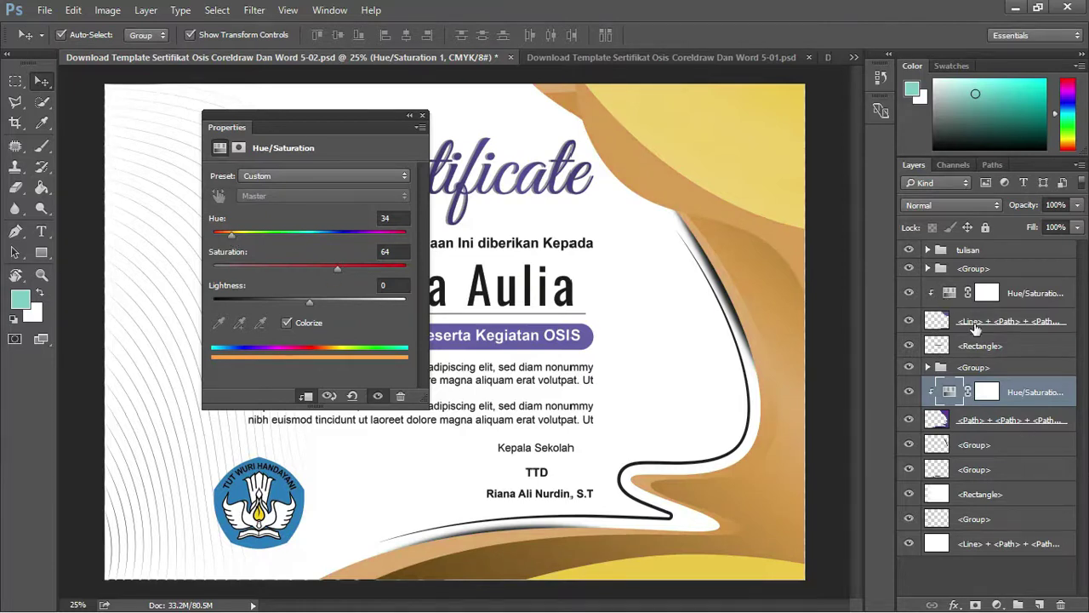
{"action": "mouse_move", "coordinate": [336, 267]}
{"action": "left_mouse_down"}
{"action": "mouse_move", "coordinate": [349, 269]}
{"action": "mouse_move", "coordinate": [304, 266]}
{"action": "mouse_move", "coordinate": [333, 271]}
{"action": "left_mouse_up"}
- Compare against the red 5-01 certificate, return to 5-02's upper adjustment, then bring up the window switcher
{"action": "left_click", "coordinate": [628, 58]}
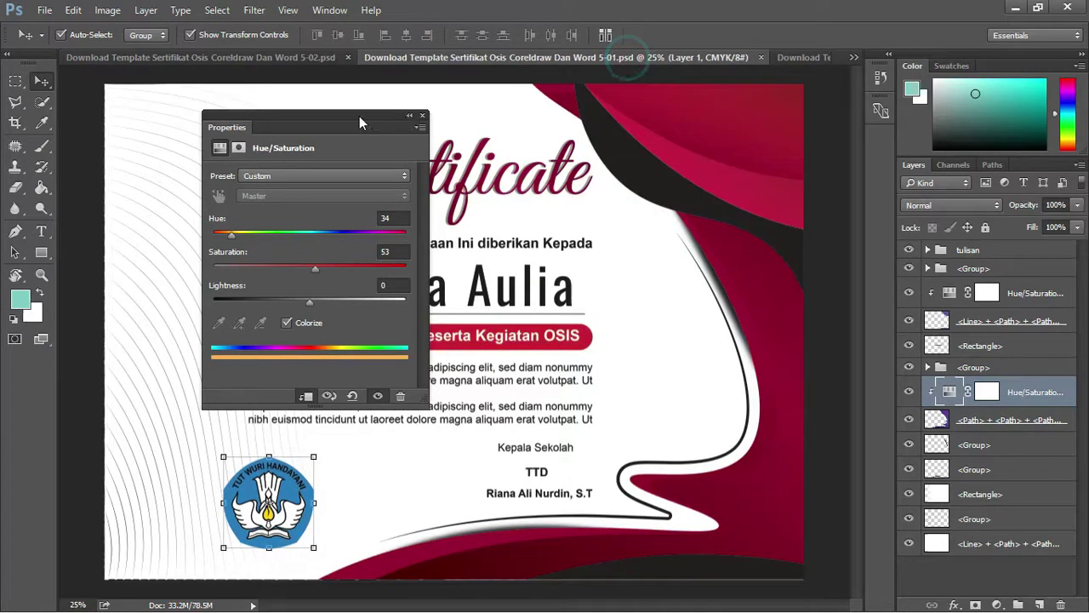
{"action": "left_click", "coordinate": [213, 57]}
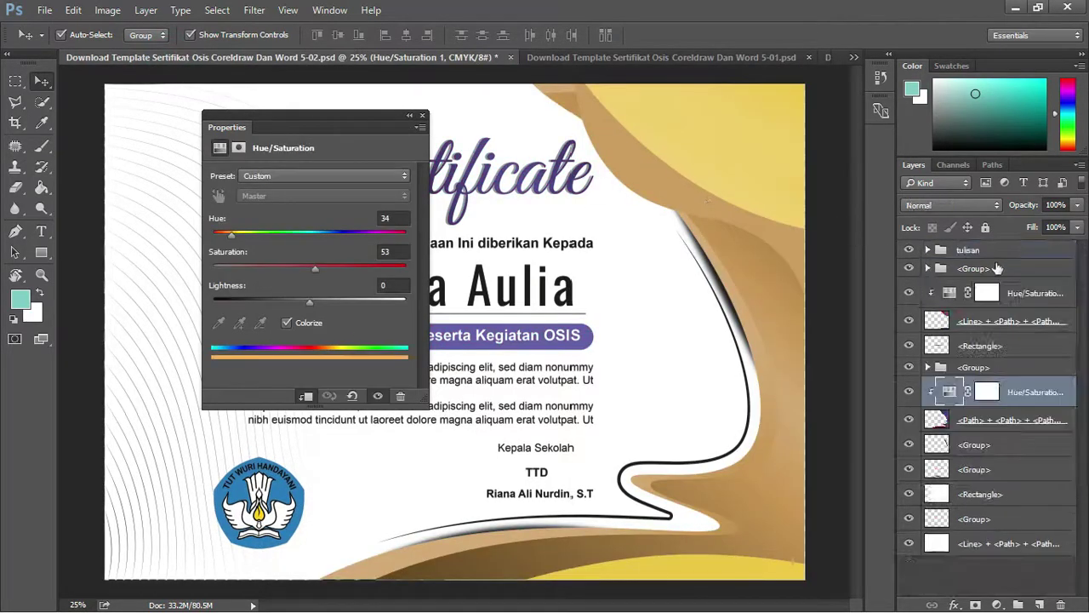
{"action": "left_click", "coordinate": [1033, 290]}
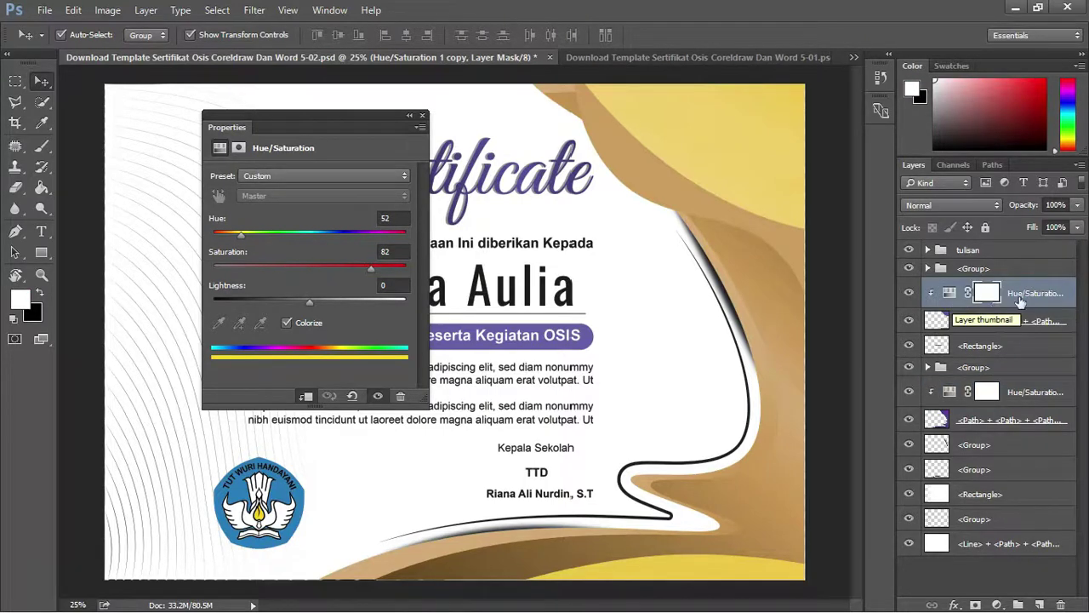
{"action": "right_click", "coordinate": [1027, 302]}
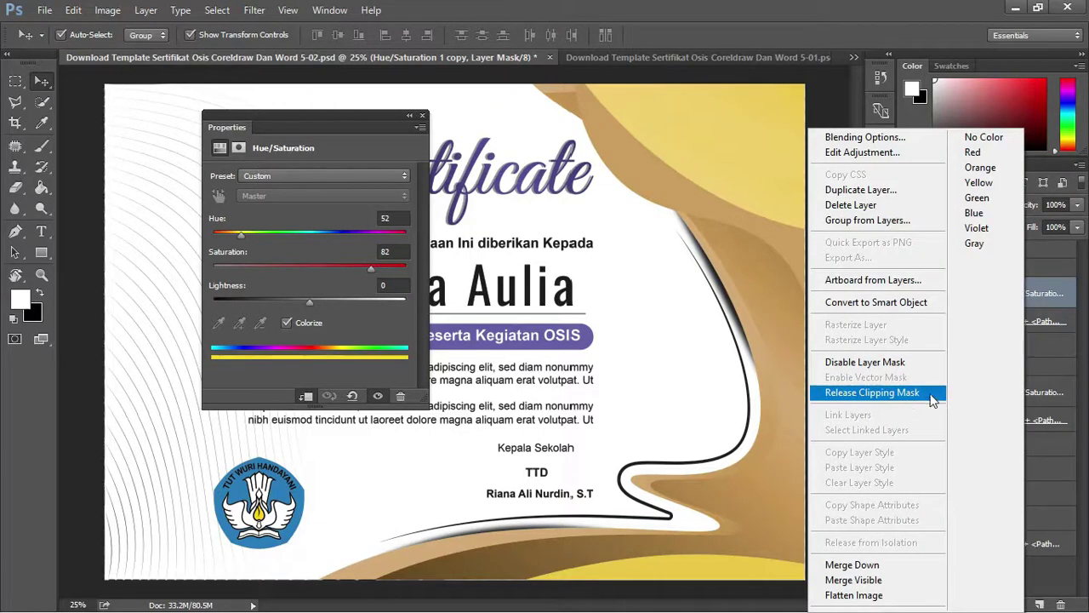
{"action": "left_click", "coordinate": [1066, 313]}
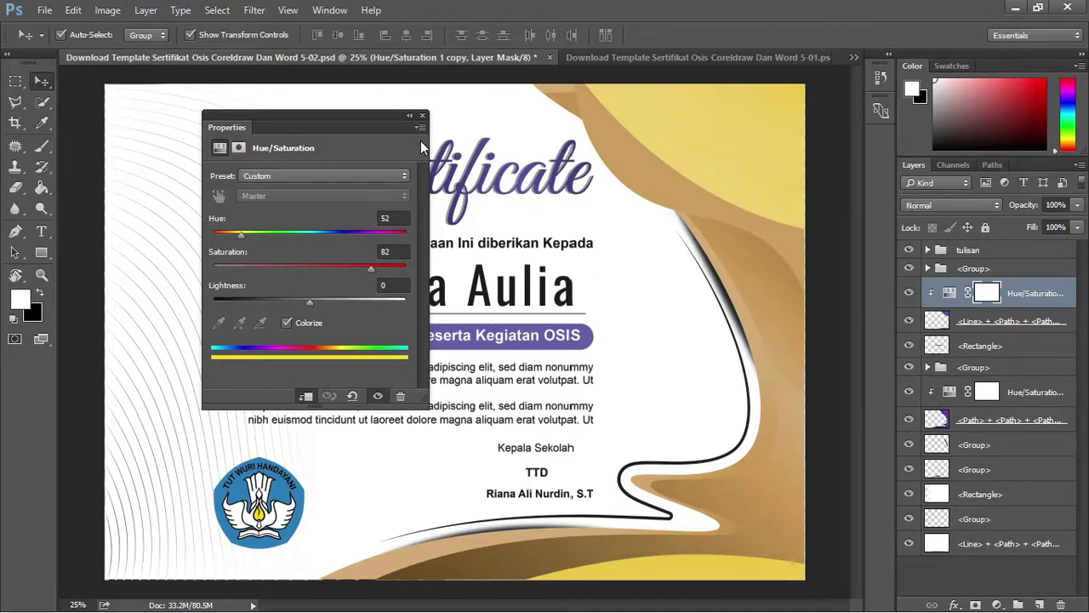
{"action": "key", "text": "alt+Tab"}
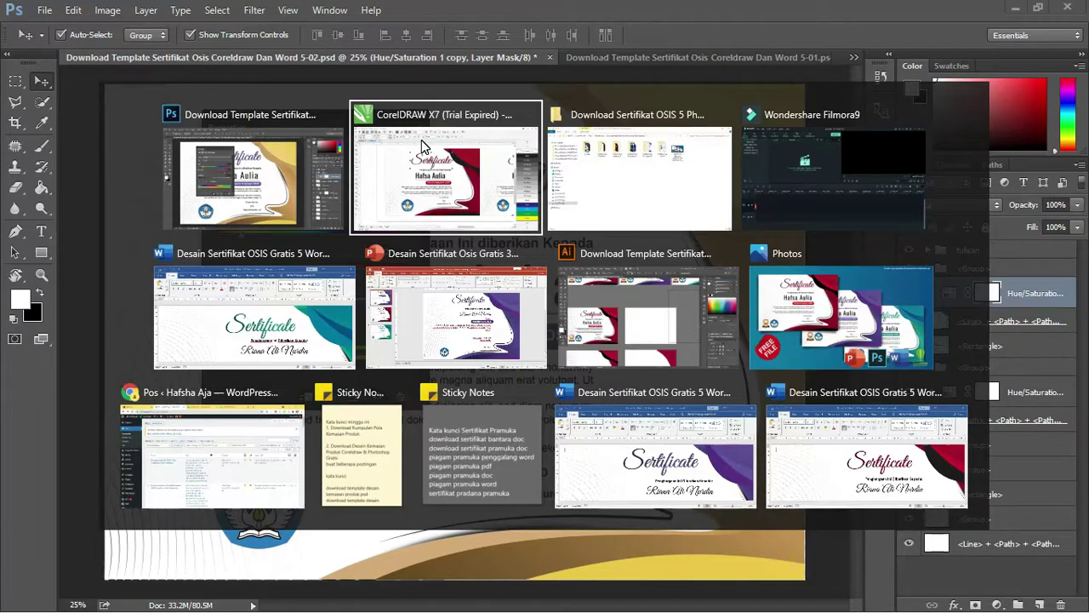
- Switch to the PowerPoint certificate deck and trial-move slide 1's main text box, then undo it
{"action": "key", "text": "Tab"}
{"action": "key", "text": "Tab"}
{"action": "key", "text": "Tab"}
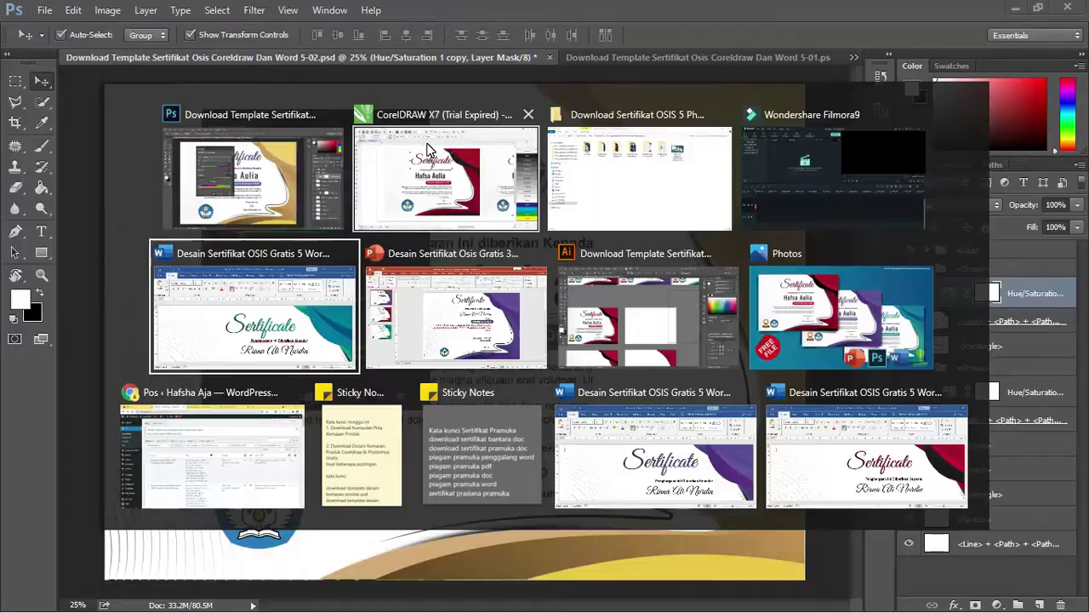
{"action": "key", "text": "Tab"}
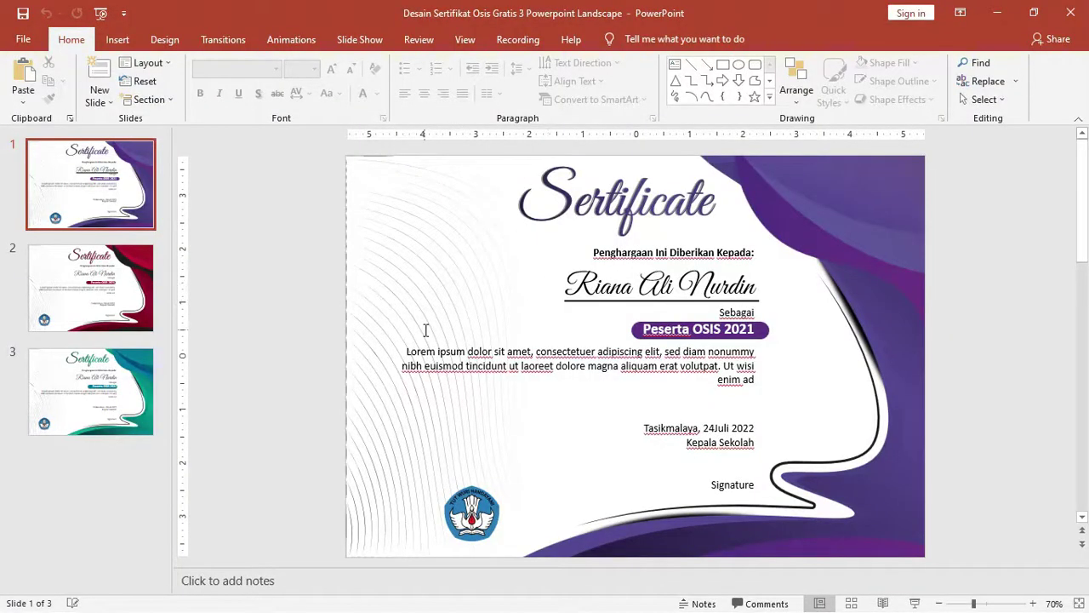
{"action": "left_click", "coordinate": [429, 260]}
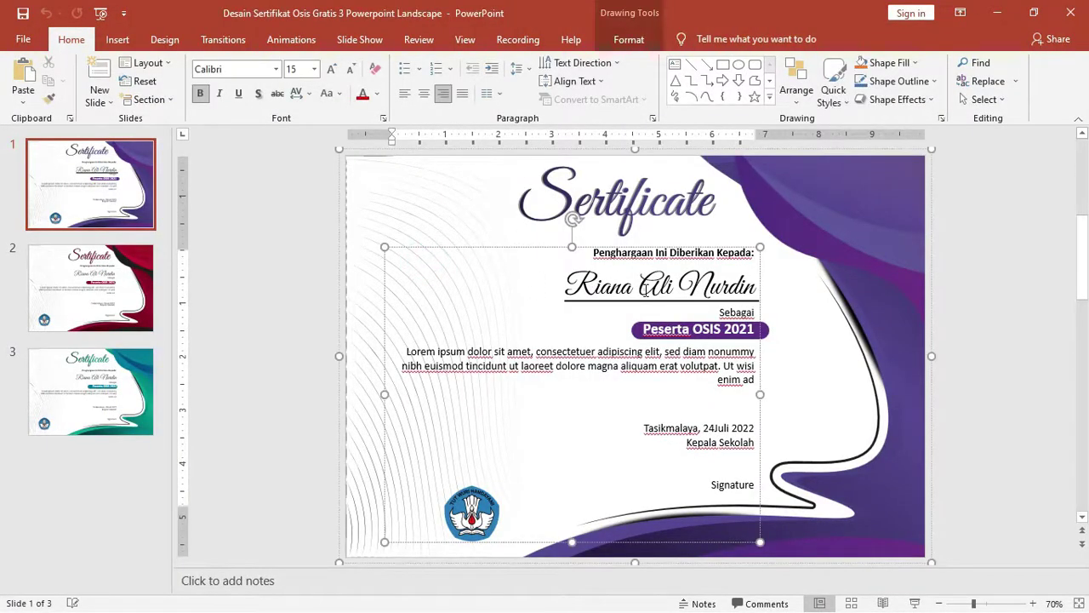
{"action": "left_click_drag", "start_coordinate": [591, 254], "coordinate": [729, 434]}
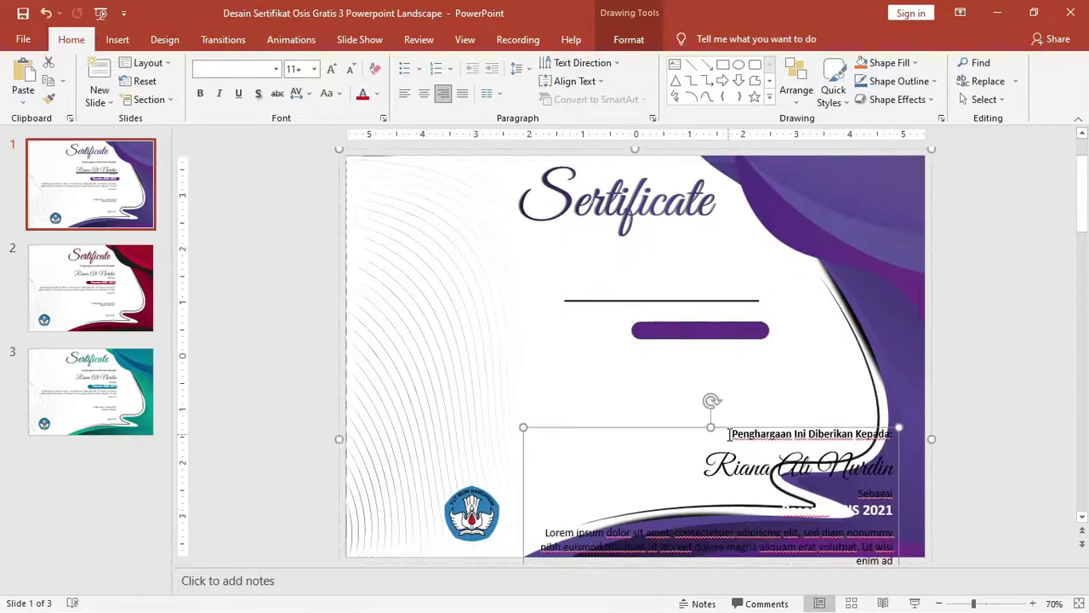
{"action": "key", "text": "ctrl+z"}
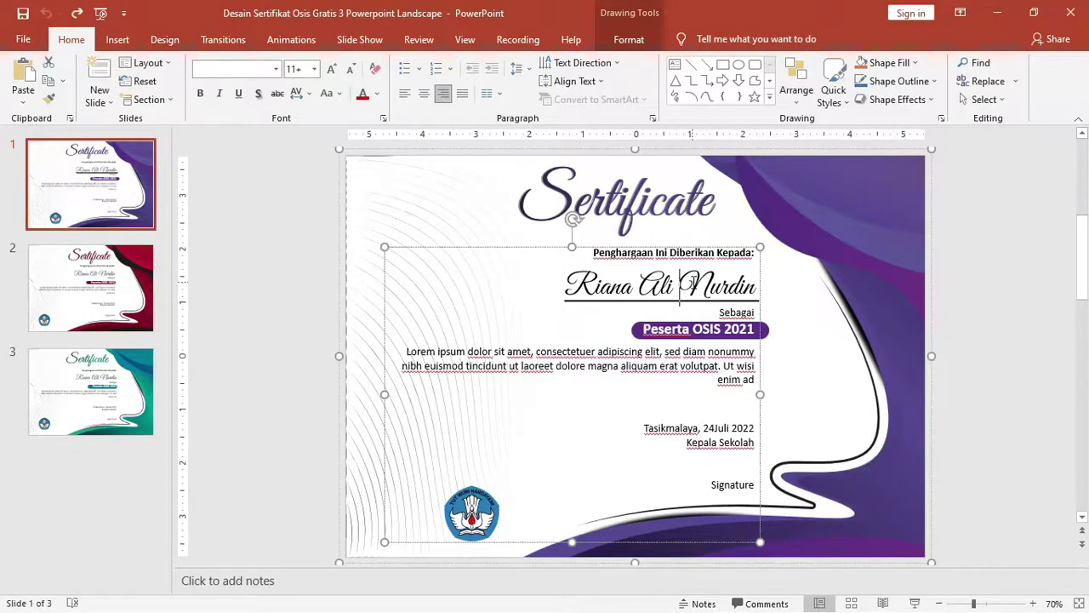
{"action": "left_click", "coordinate": [691, 284]}
{"action": "key", "text": "ctrl+a"}
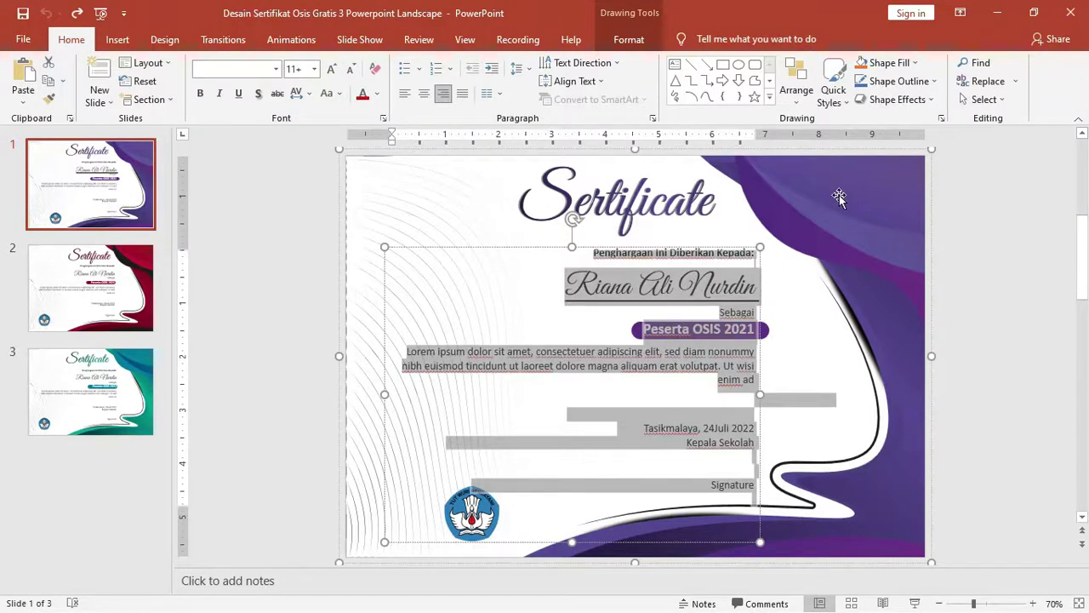
{"action": "left_click", "coordinate": [839, 198]}
- Select the Sertificate title, then narrow slide 1's main text box from its left side
{"action": "left_click", "coordinate": [655, 198]}
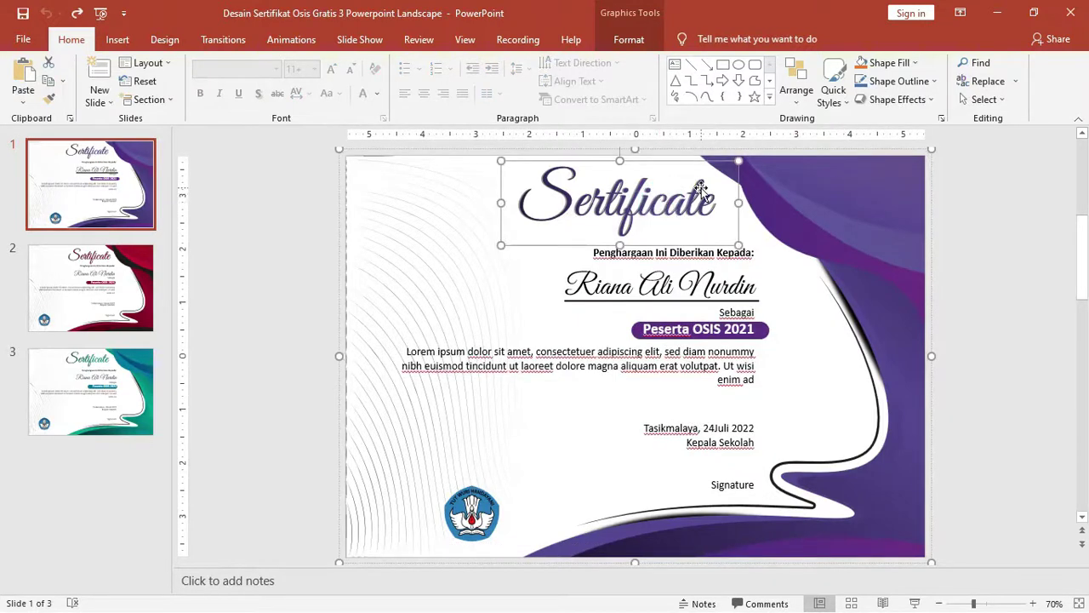
{"action": "scroll", "coordinate": [711, 192], "scroll_direction": "up", "scroll_amount": 5}
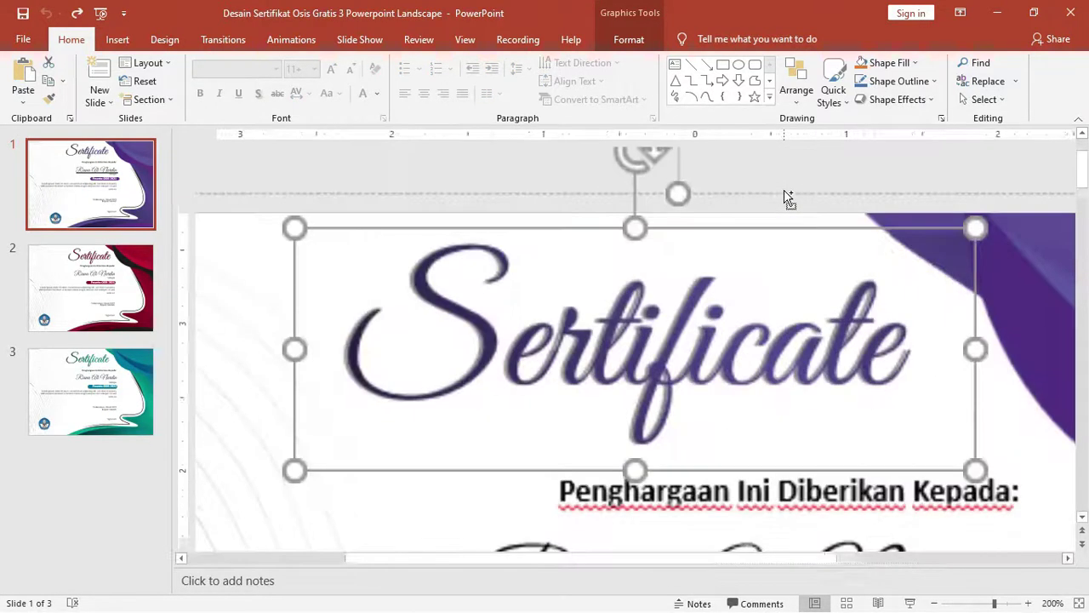
{"action": "scroll", "coordinate": [870, 248], "scroll_direction": "up", "scroll_amount": 3}
{"action": "scroll", "coordinate": [871, 248], "scroll_direction": "down", "scroll_amount": 5}
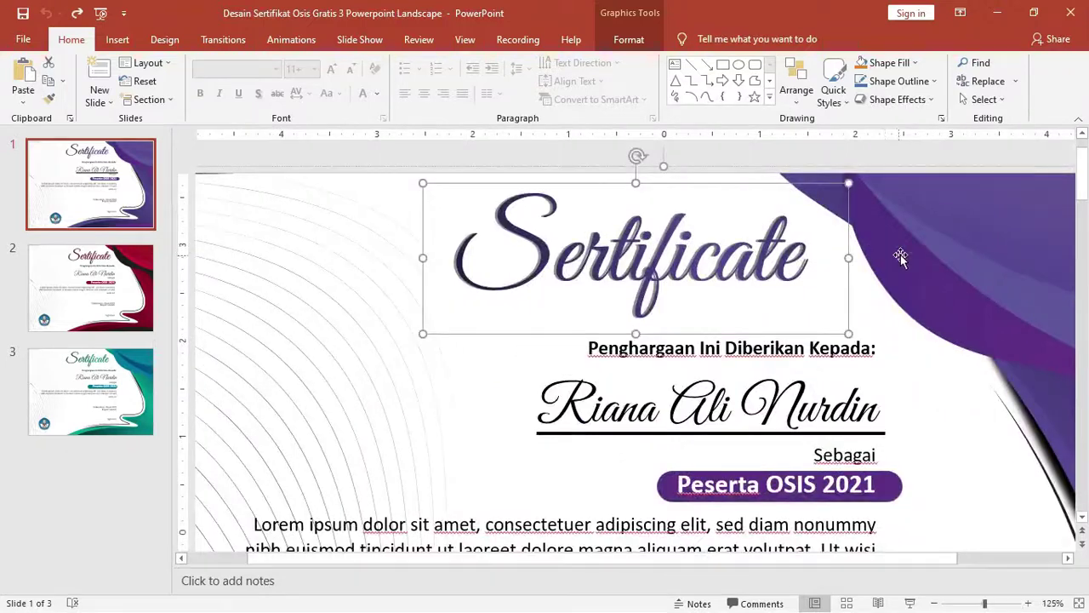
{"action": "scroll", "coordinate": [913, 248], "scroll_direction": "down", "scroll_amount": 3}
{"action": "left_click", "coordinate": [519, 408]}
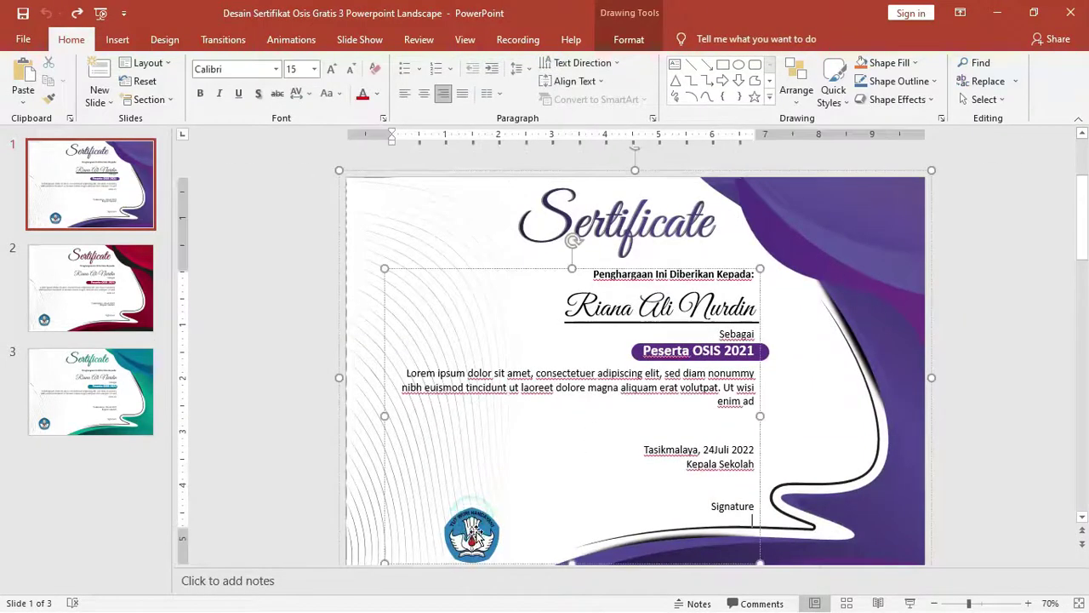
{"action": "scroll", "coordinate": [471, 536], "scroll_direction": "up", "scroll_amount": 4, "text": "ctrl"}
{"action": "scroll", "coordinate": [469, 530], "scroll_direction": "down", "scroll_amount": 2}
{"action": "scroll", "coordinate": [469, 530], "scroll_direction": "down", "scroll_amount": 1}
{"action": "left_click", "coordinate": [445, 453]}
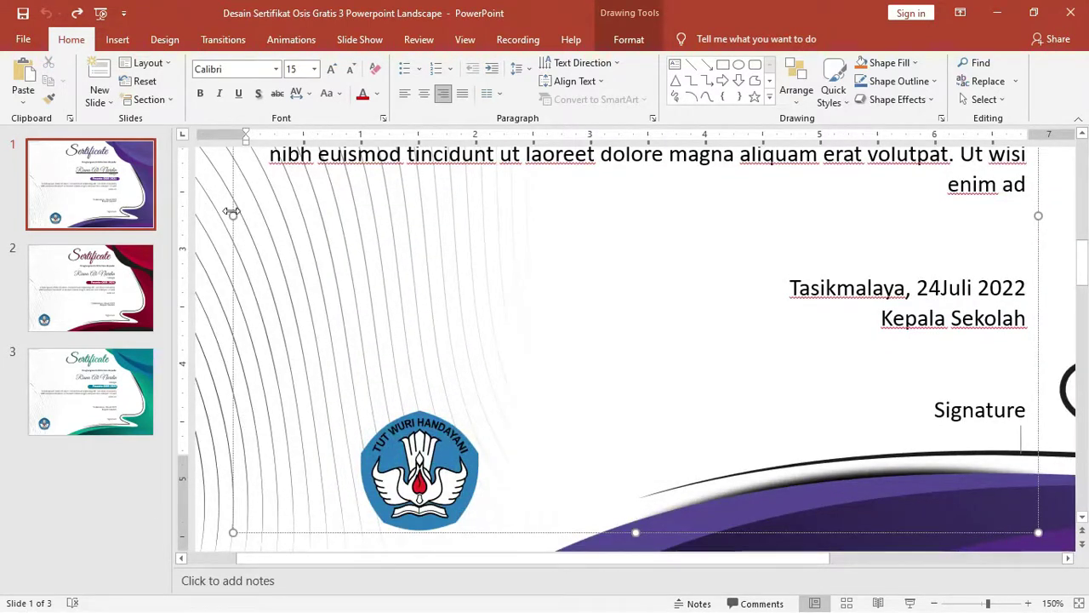
{"action": "left_click_drag", "start_coordinate": [232, 215], "coordinate": [510, 216]}
- Open the logo's formatting options, undo the text box narrowing, and display the red slide 2
{"action": "left_click", "coordinate": [423, 455]}
{"action": "scroll", "coordinate": [423, 456], "scroll_direction": "up", "scroll_amount": 5, "text": "ctrl"}
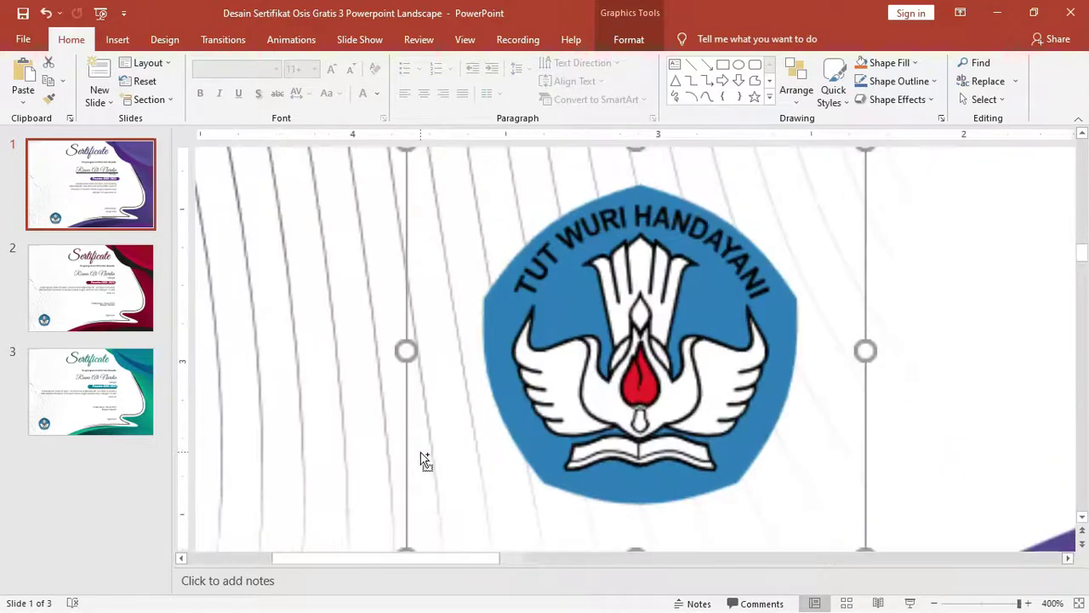
{"action": "double_click", "coordinate": [611, 334]}
{"action": "scroll", "coordinate": [616, 333], "scroll_direction": "down", "scroll_amount": 6, "text": "ctrl"}
{"action": "scroll", "coordinate": [613, 327], "scroll_direction": "down", "scroll_amount": 5, "text": "ctrl"}
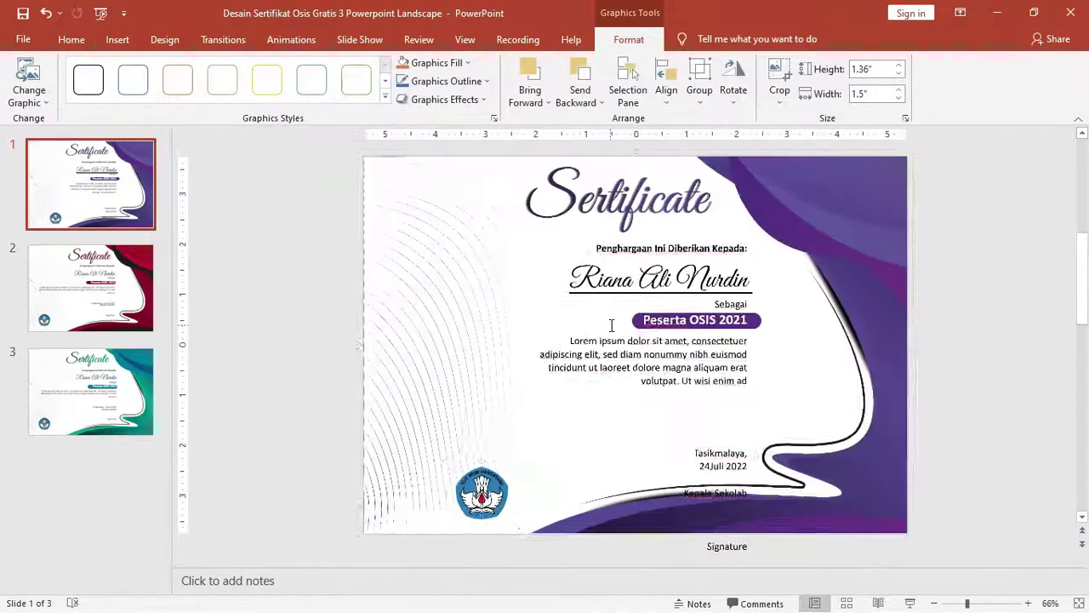
{"action": "key", "text": "ctrl+z"}
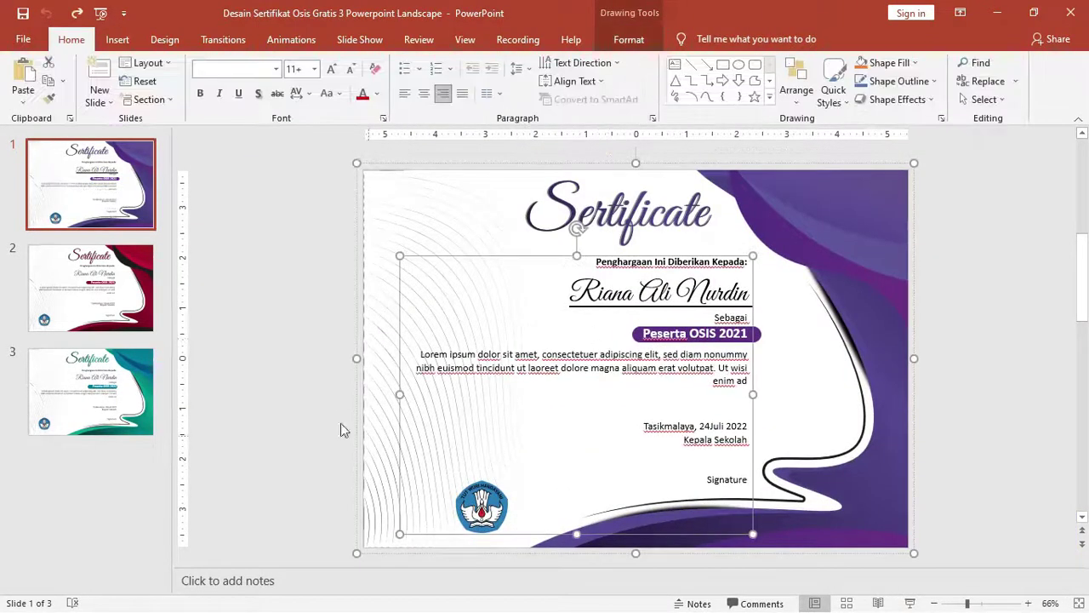
{"action": "left_click", "coordinate": [119, 296]}
{"action": "left_click", "coordinate": [507, 368]}
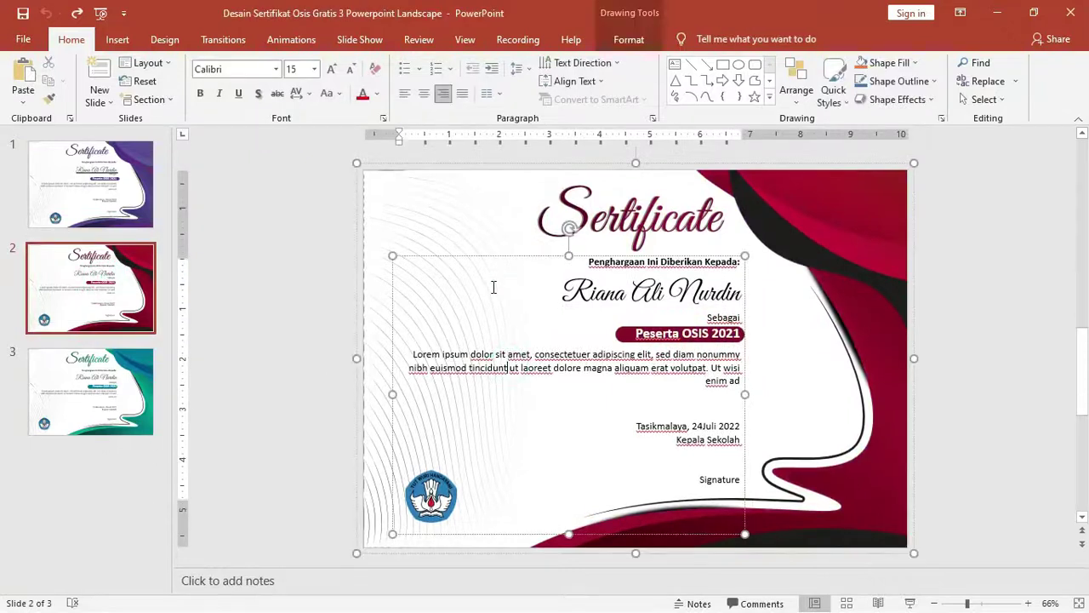
- Ungroup the logo on slide 2, then undo the ungrouping
{"action": "key", "text": "ctrl+y"}
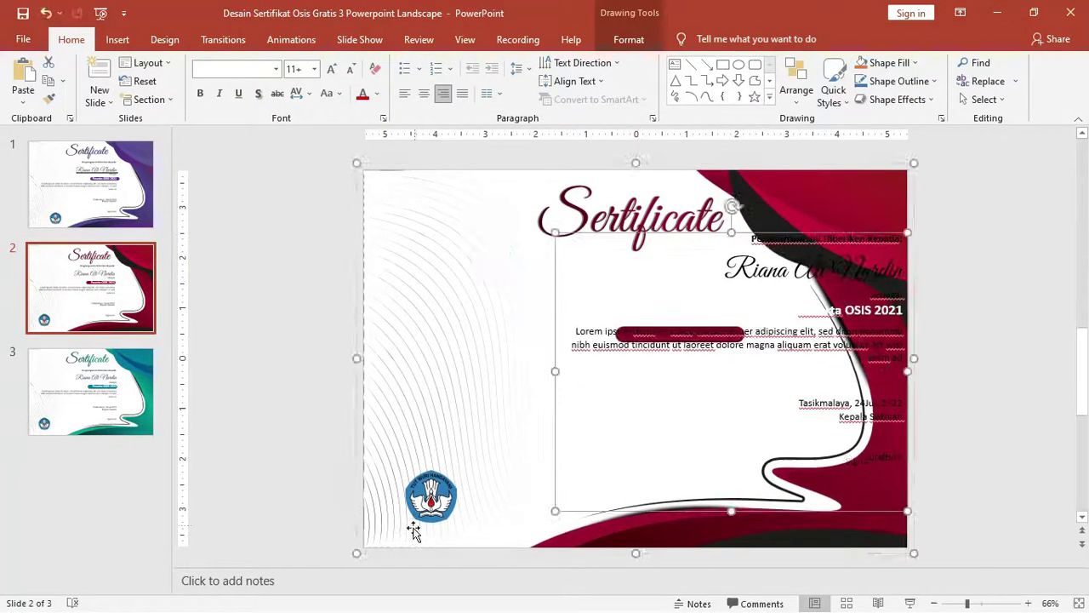
{"action": "left_click", "coordinate": [439, 500]}
{"action": "right_click", "coordinate": [443, 503]}
{"action": "mouse_move", "coordinate": [484, 326]}
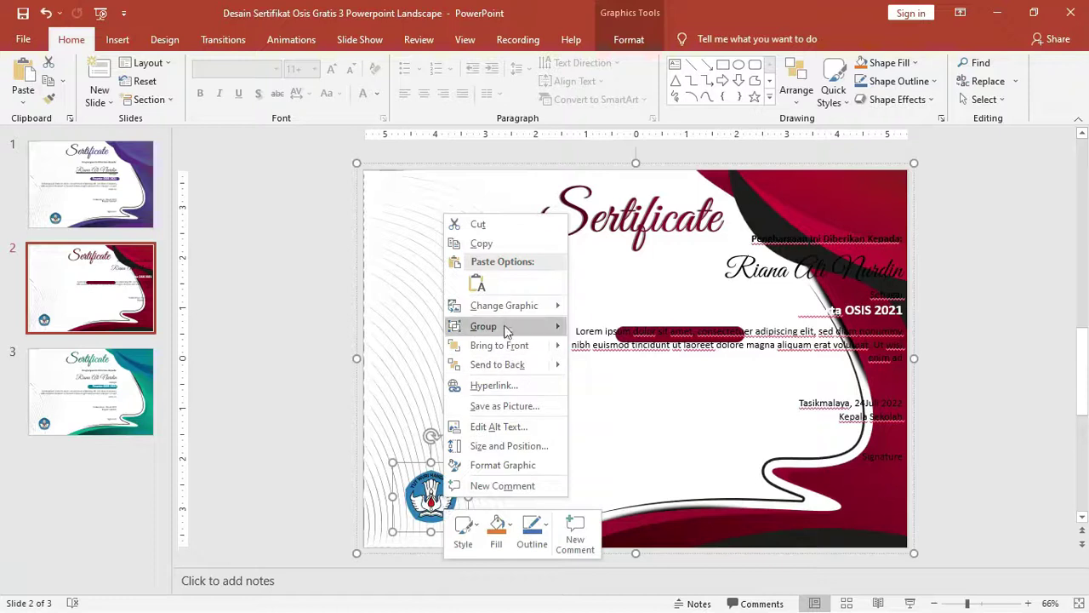
{"action": "left_click", "coordinate": [612, 368]}
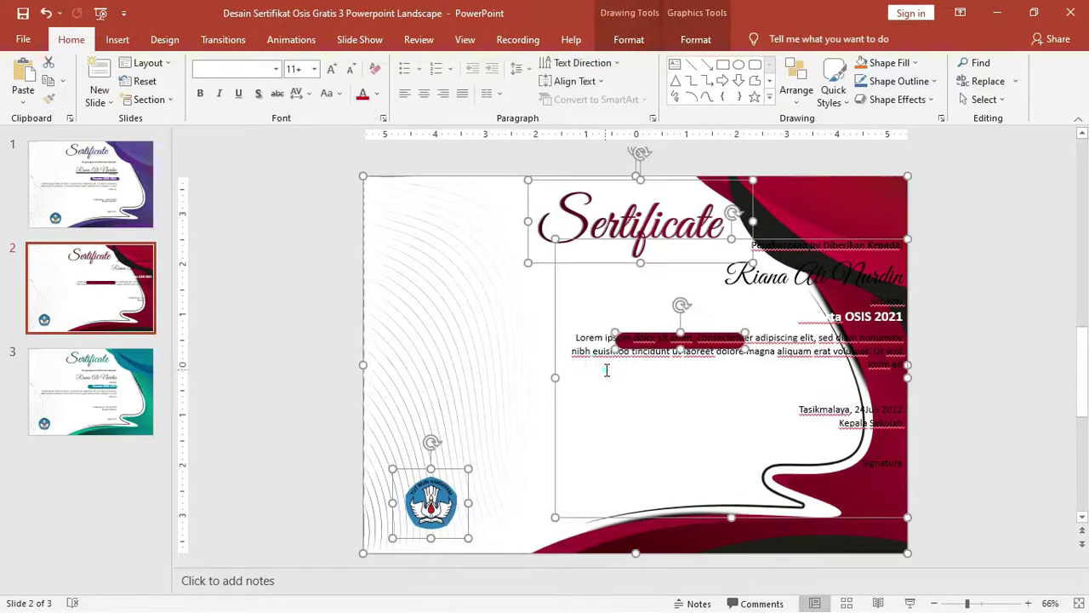
{"action": "right_click", "coordinate": [434, 500]}
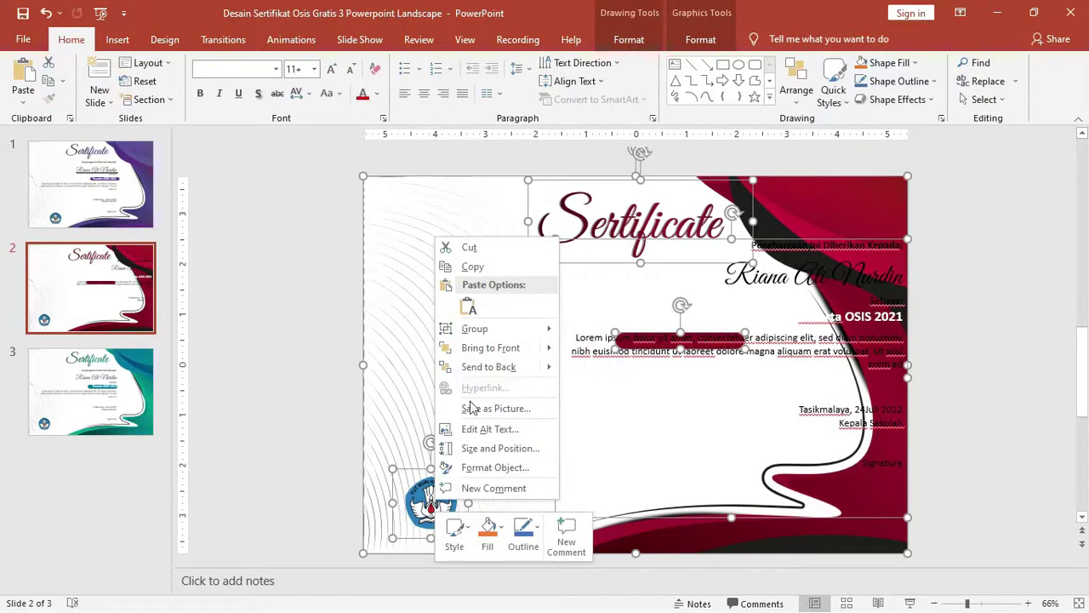
{"action": "left_click", "coordinate": [481, 327]}
{"action": "left_click", "coordinate": [340, 311]}
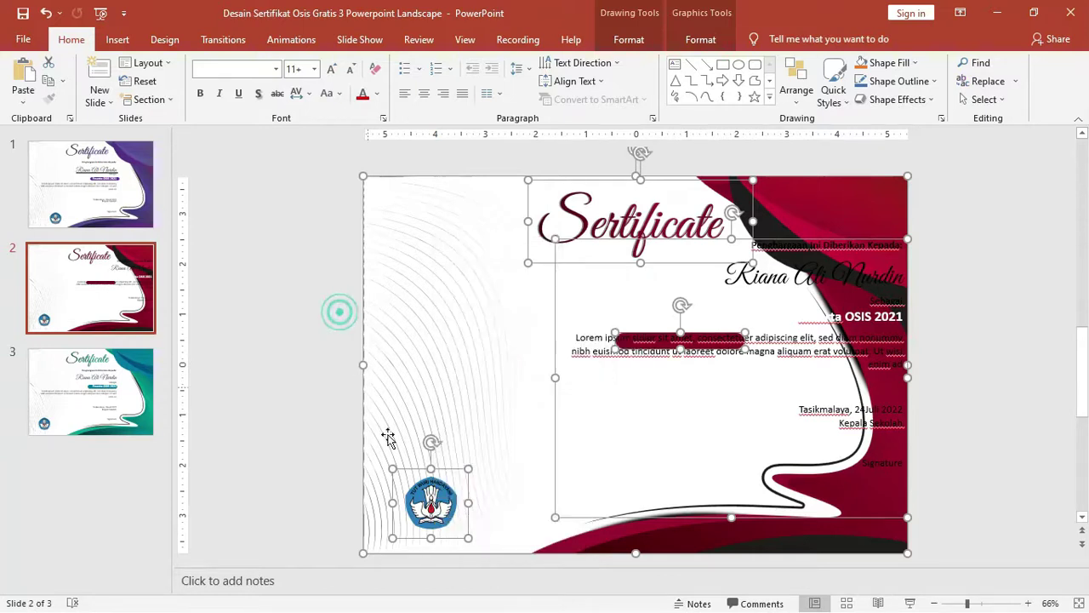
{"action": "left_click", "coordinate": [423, 506]}
{"action": "key", "text": "ctrl+z"}
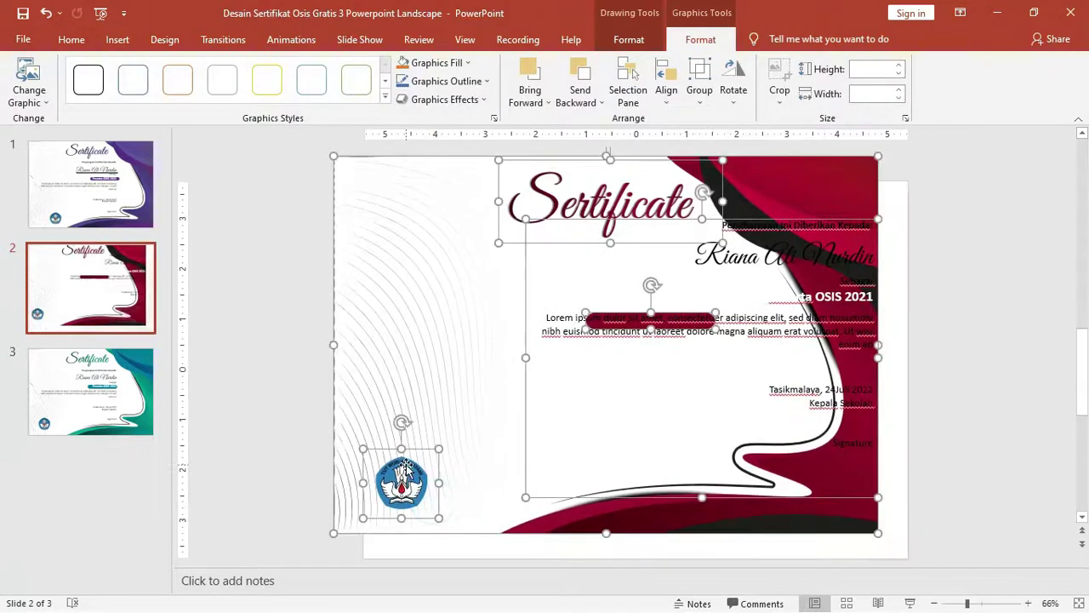
{"action": "left_click", "coordinate": [314, 452]}
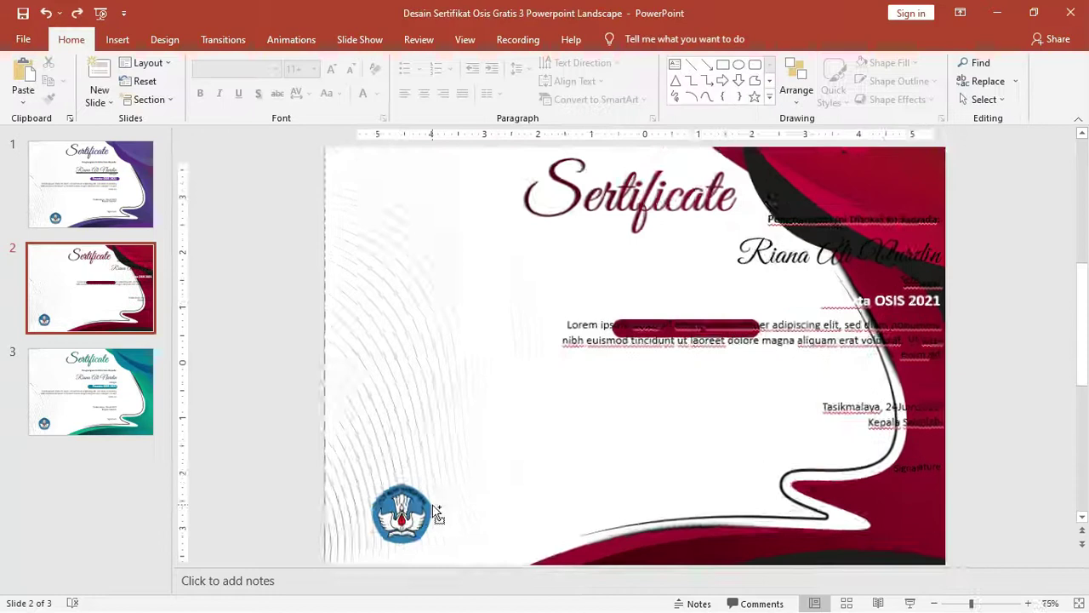
- Regroup the logo, nudge it toward the corner, and shift slide 2's text block left
{"action": "scroll", "coordinate": [445, 490], "scroll_direction": "up", "scroll_amount": 5}
{"action": "left_click_drag", "start_coordinate": [264, 432], "coordinate": [326, 389]}
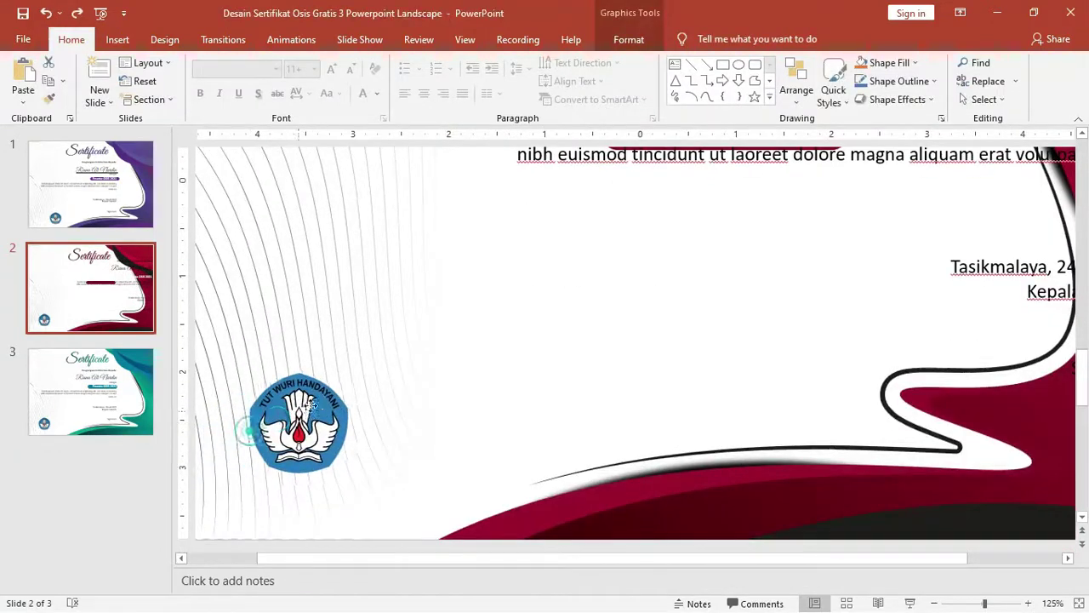
{"action": "right_click", "coordinate": [325, 390]}
{"action": "left_click", "coordinate": [387, 217]}
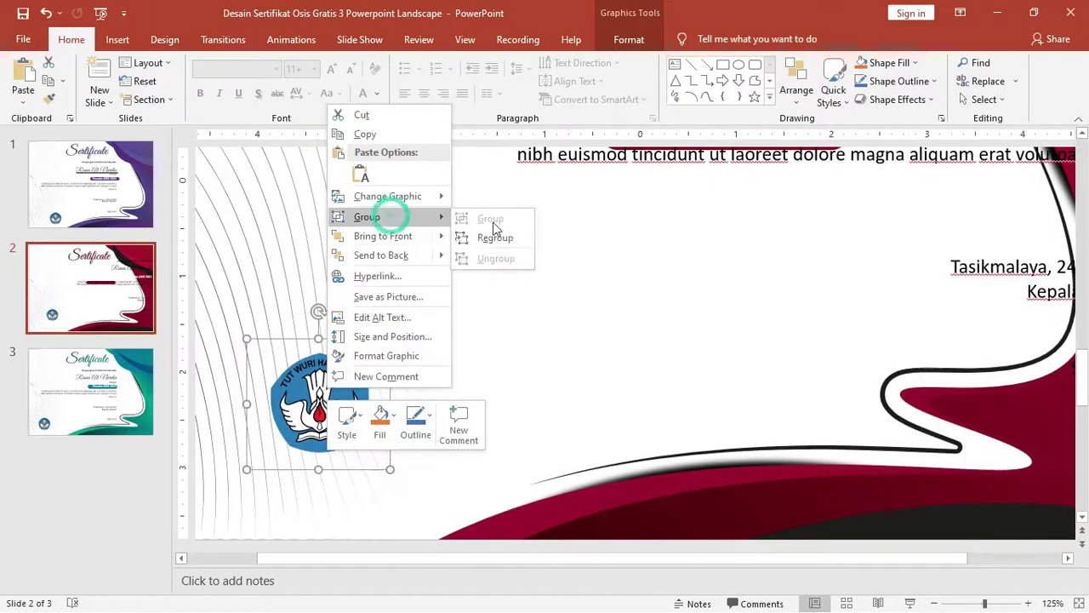
{"action": "left_click", "coordinate": [496, 238]}
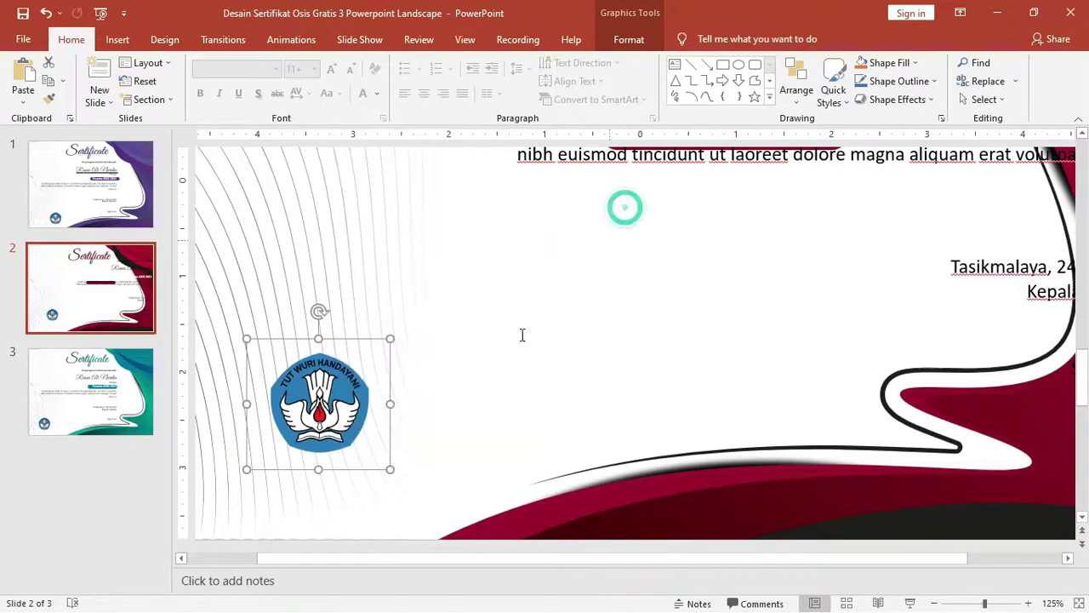
{"action": "double_click", "coordinate": [321, 411]}
{"action": "scroll", "coordinate": [345, 409], "scroll_direction": "down", "scroll_amount": 5}
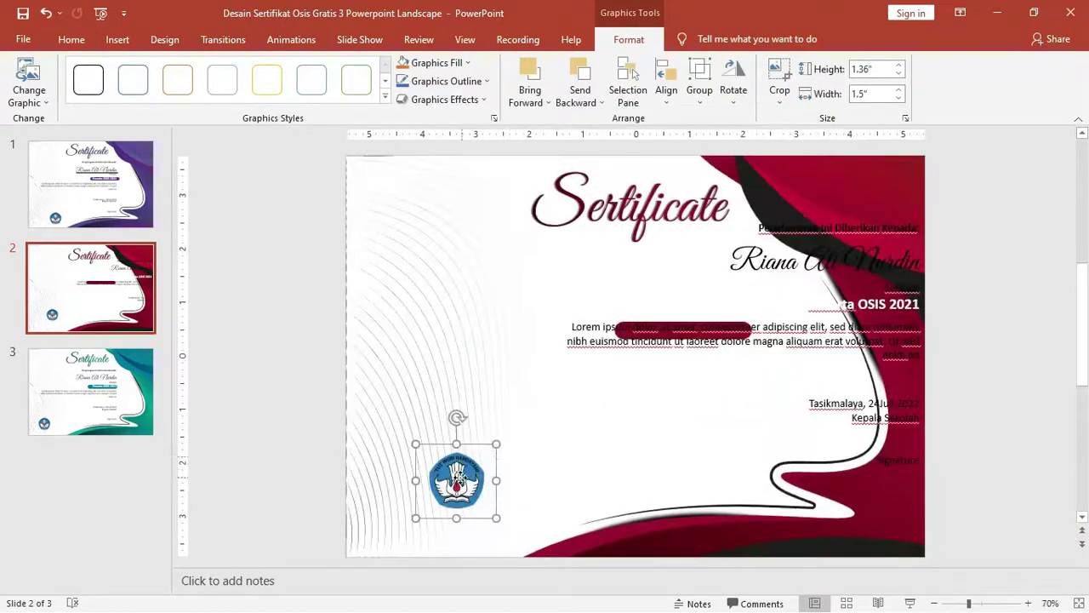
{"action": "left_click_drag", "start_coordinate": [458, 480], "coordinate": [419, 498]}
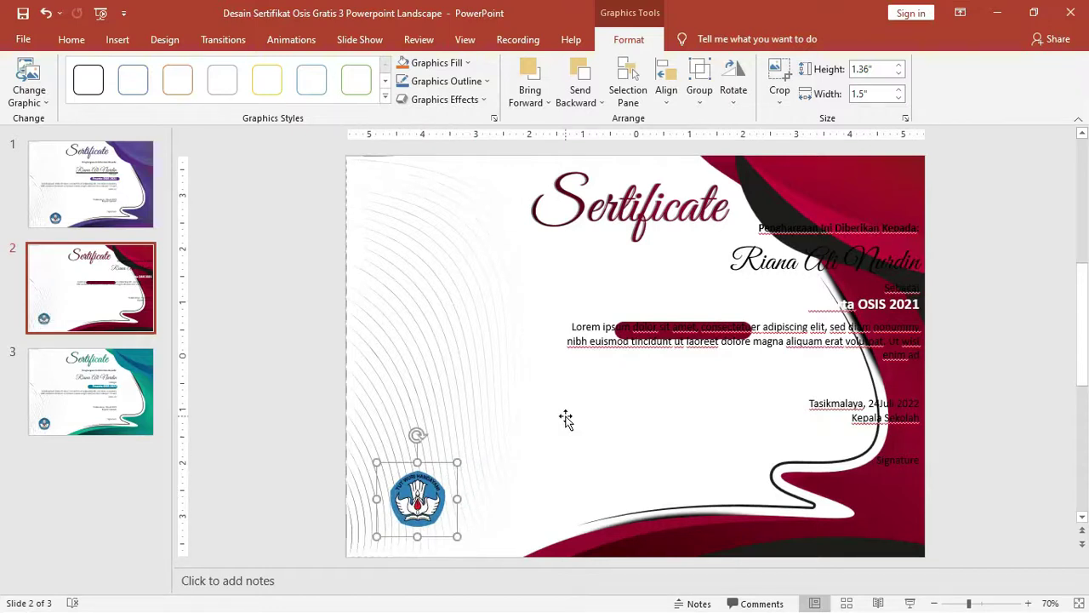
{"action": "left_click", "coordinate": [792, 304]}
{"action": "left_click_drag", "start_coordinate": [806, 221], "coordinate": [644, 247]}
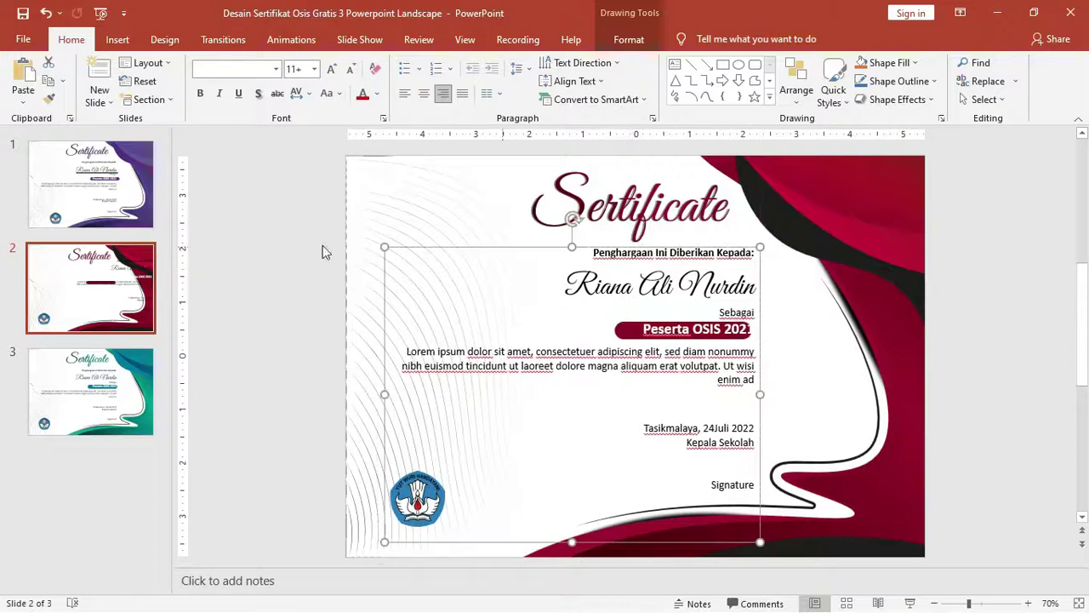
- Browse the red, purple and teal slides, ending on slide 1, then Alt+Tab toward Word
{"action": "left_click", "coordinate": [101, 175]}
{"action": "left_click", "coordinate": [94, 289]}
{"action": "left_click", "coordinate": [109, 381]}
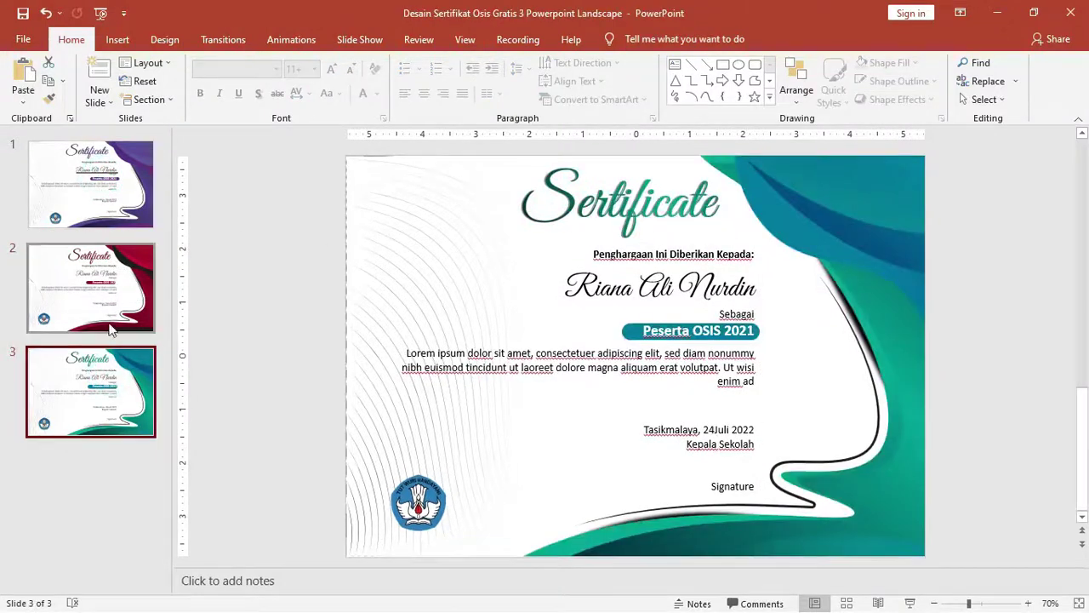
{"action": "left_click", "coordinate": [107, 287]}
{"action": "left_click", "coordinate": [106, 180]}
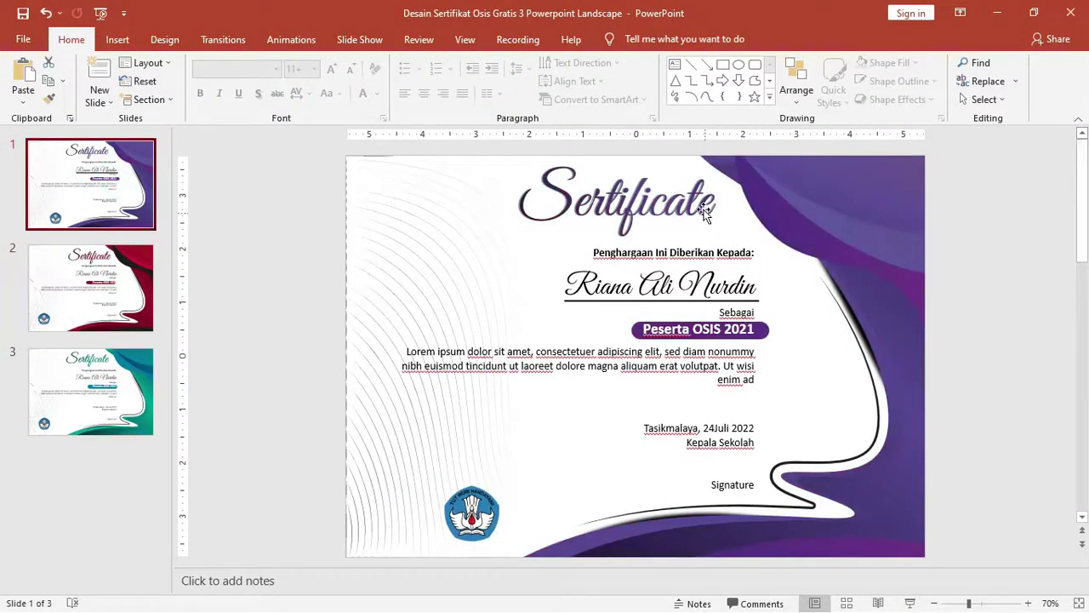
{"action": "left_click", "coordinate": [668, 213]}
{"action": "double_click", "coordinate": [668, 213]}
{"action": "left_click", "coordinate": [687, 259]}
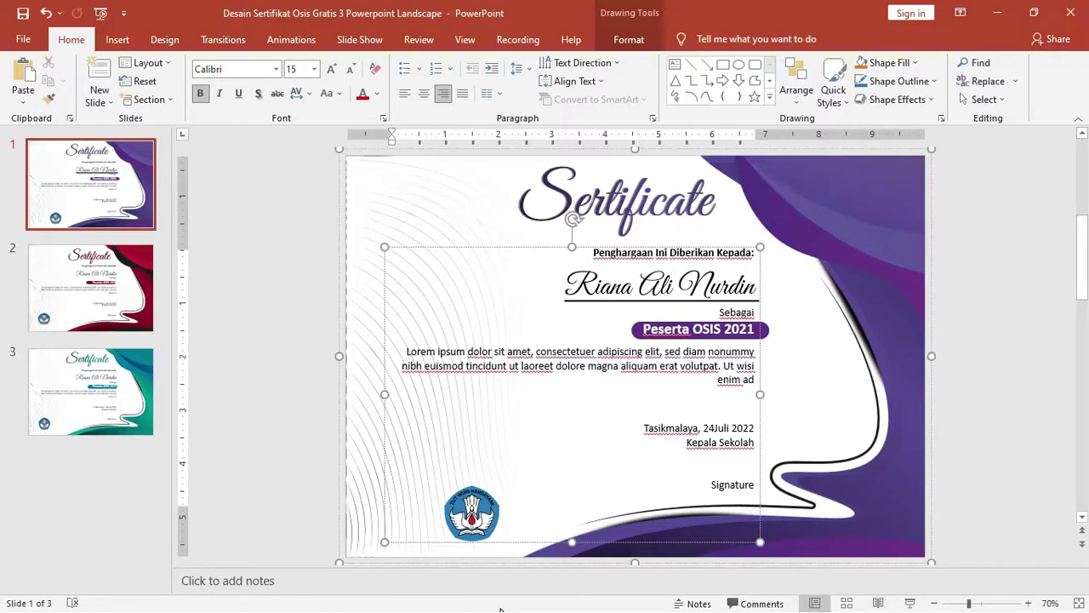
{"action": "key", "text": "alt+Tab"}
{"action": "key", "text": "alt+Tab"}
{"action": "key", "text": "alt+Tab"}
{"action": "key", "text": "alt+Tab"}
{"action": "key", "text": "alt+Tab"}
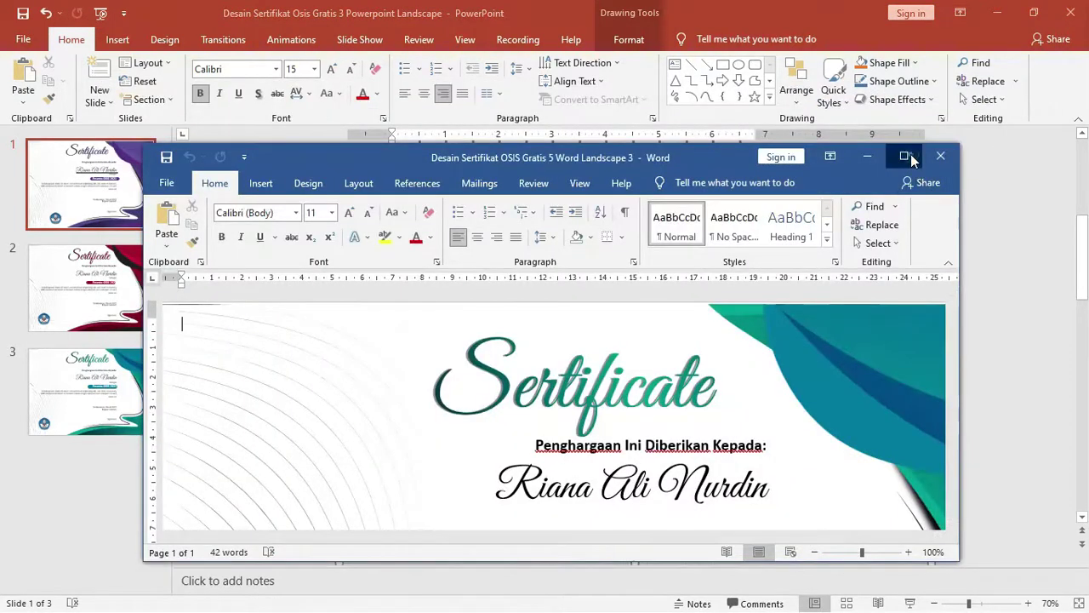
- Maximize the Word certificate and try moving its text block twice, undoing each move
{"action": "left_click", "coordinate": [904, 156]}
{"action": "left_click", "coordinate": [647, 332]}
{"action": "scroll", "coordinate": [647, 327], "scroll_direction": "down", "scroll_amount": 5}
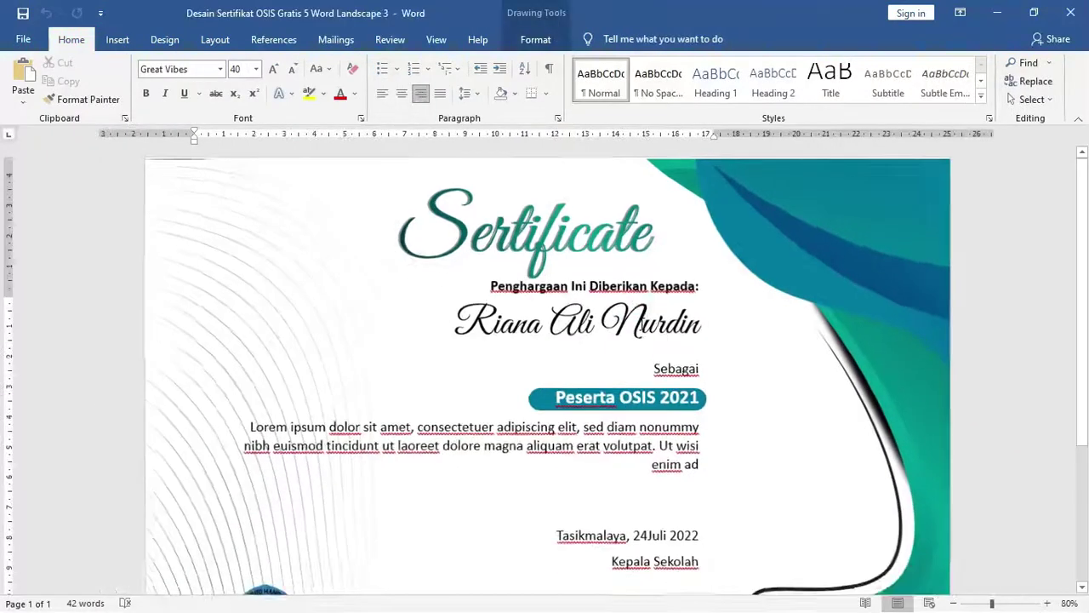
{"action": "scroll", "coordinate": [607, 343], "scroll_direction": "up", "scroll_amount": 2}
{"action": "left_click", "coordinate": [593, 377]}
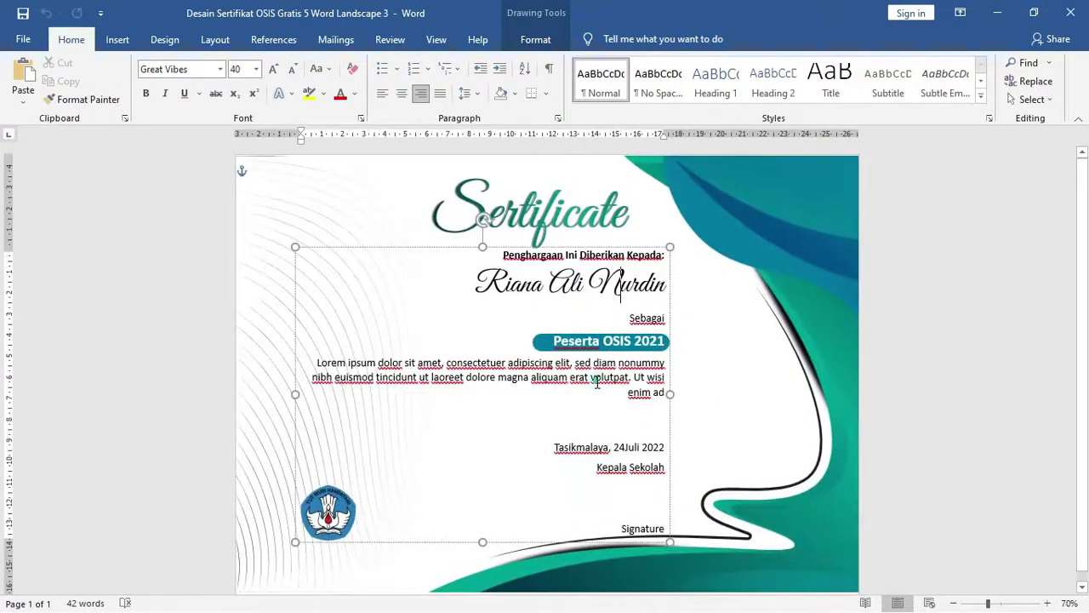
{"action": "left_click_drag", "start_coordinate": [482, 258], "coordinate": [597, 259]}
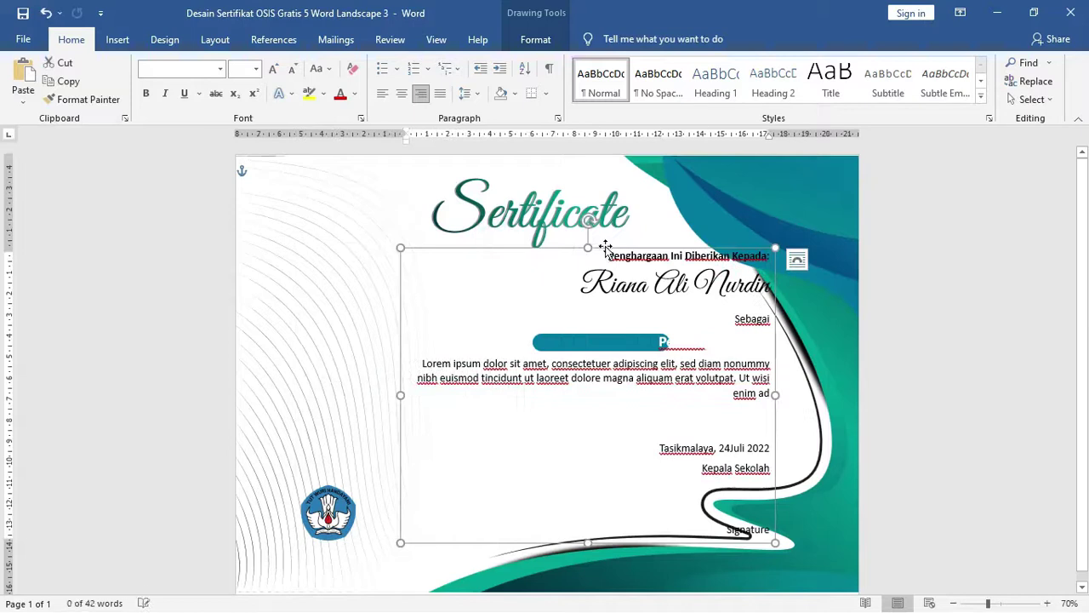
{"action": "key", "text": "ctrl+z"}
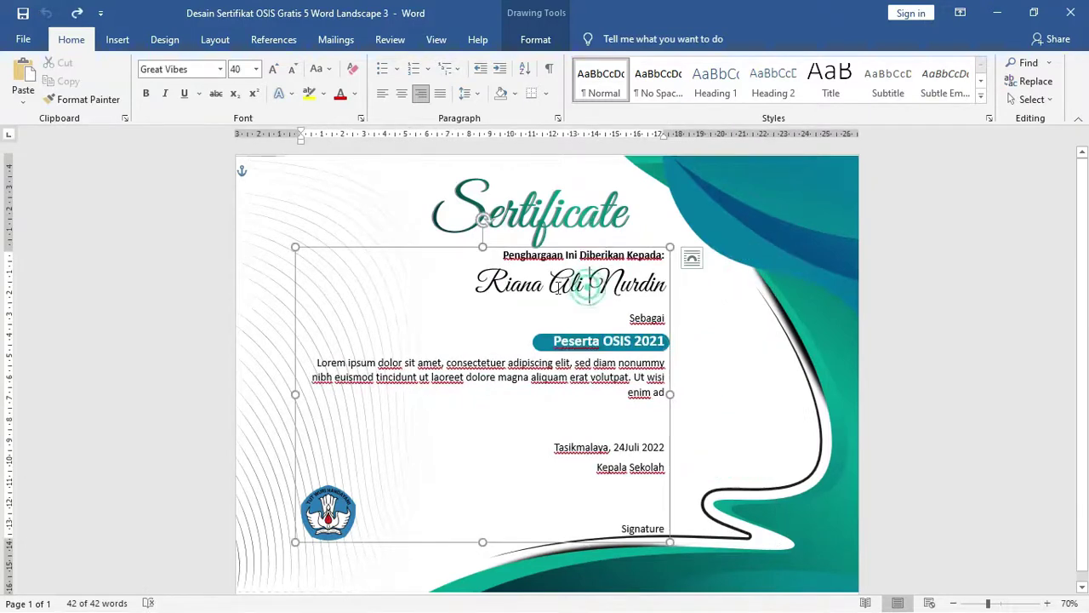
{"action": "left_click_drag", "start_coordinate": [498, 251], "coordinate": [609, 463]}
{"action": "key", "text": "ctrl+z"}
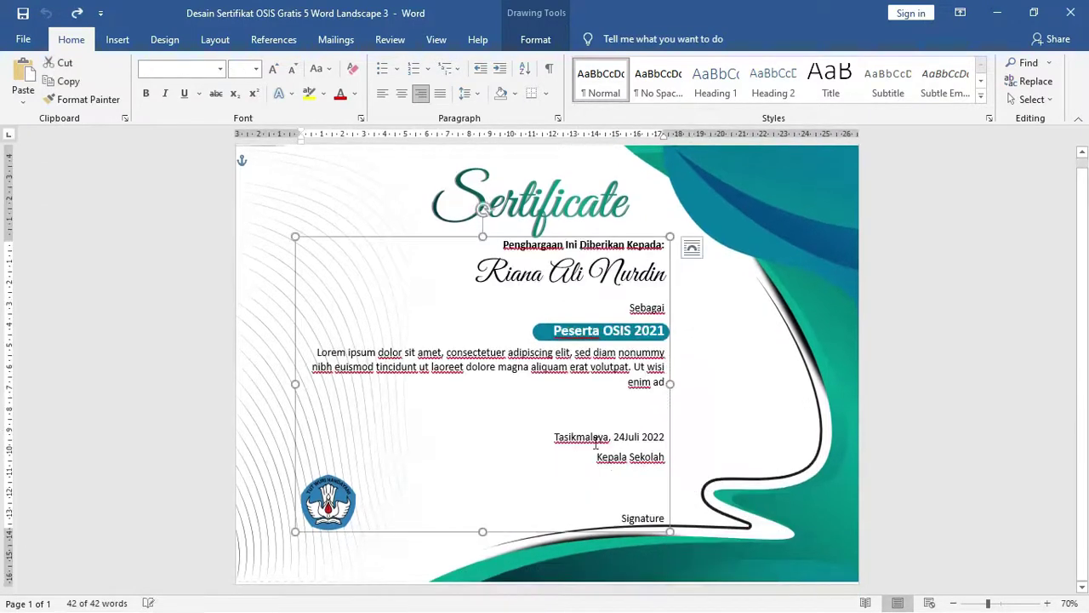
{"action": "left_click", "coordinate": [587, 441]}
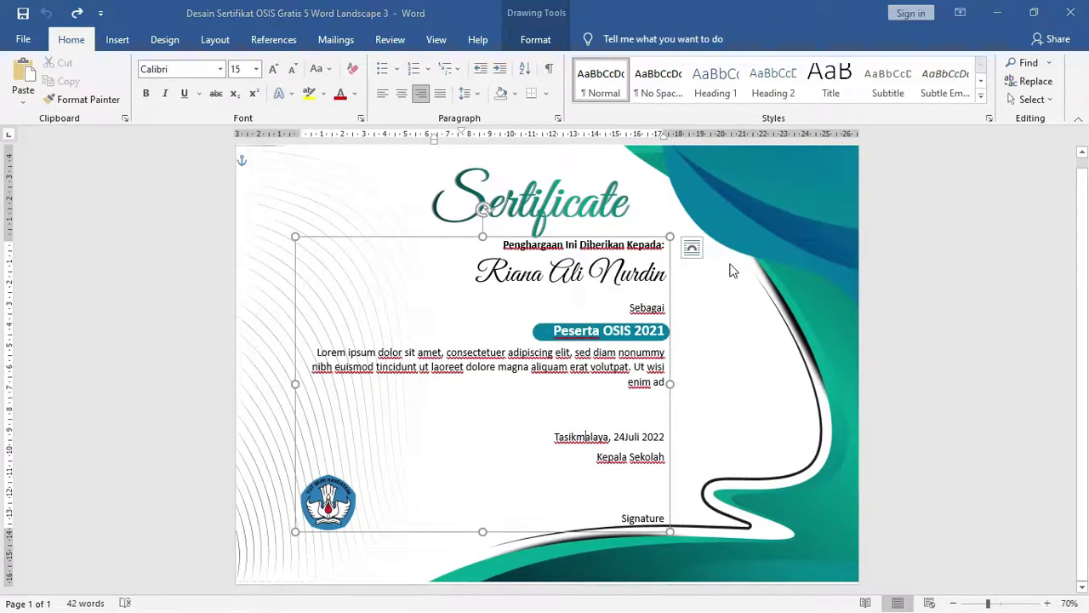
- Bring the Illustrator certificate template to the front
{"action": "key", "text": "alt+Tab"}
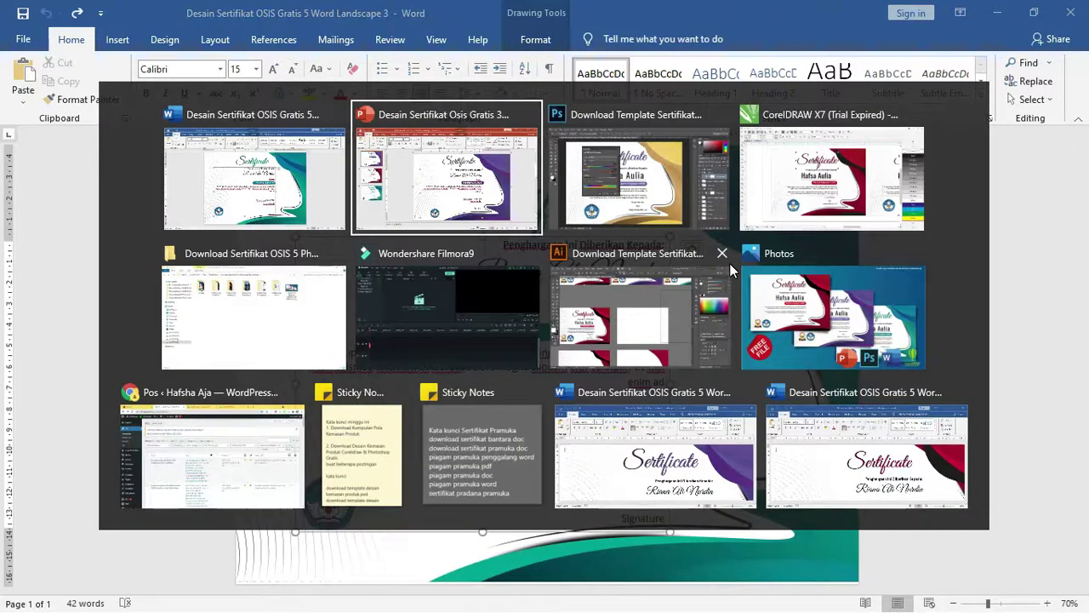
{"action": "key", "text": "alt+Tab"}
{"action": "key", "text": "alt+Tab"}
{"action": "key", "text": "alt+Tab"}
{"action": "key", "text": "alt+Tab"}
{"action": "key", "text": "alt+Tab"}
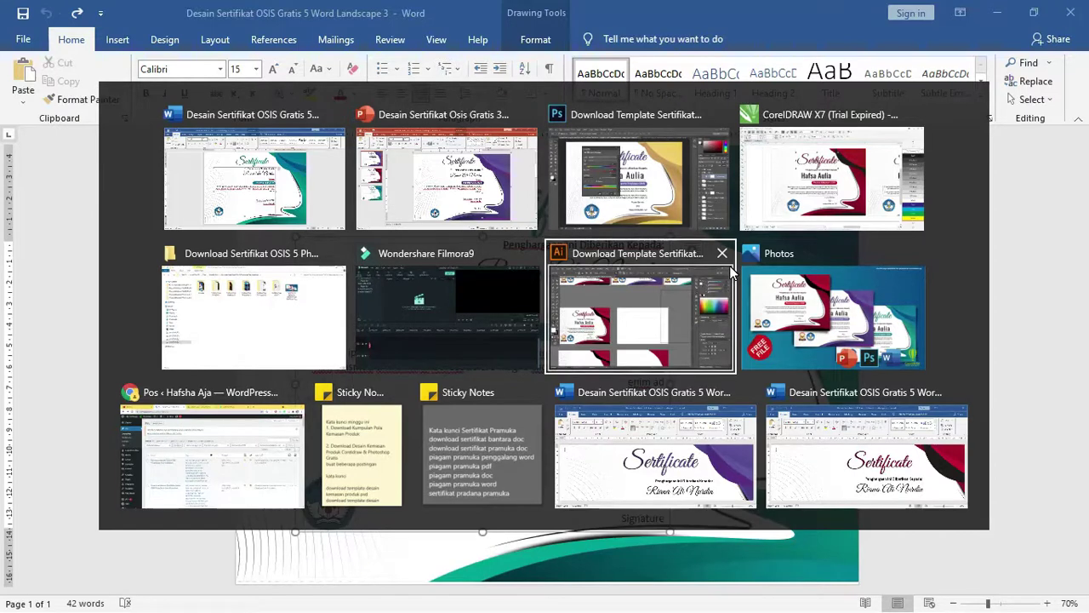
{"action": "left_click", "coordinate": [731, 270]}
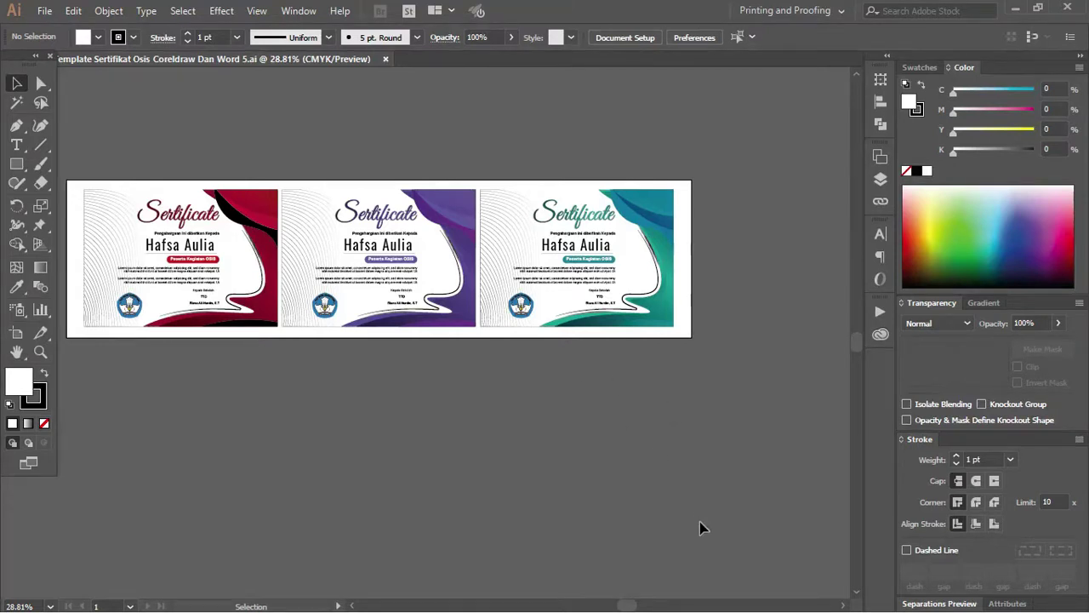
- Select the three certificate designs and zoom in on them
{"action": "left_click_drag", "start_coordinate": [630, 606], "coordinate": [621, 607]}
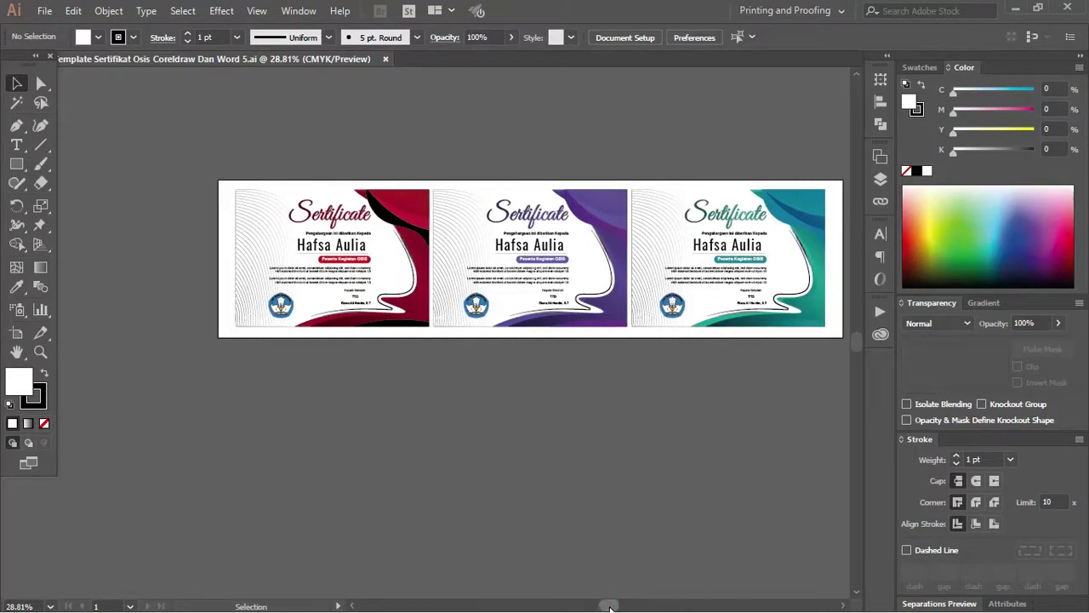
{"action": "left_click", "coordinate": [274, 236]}
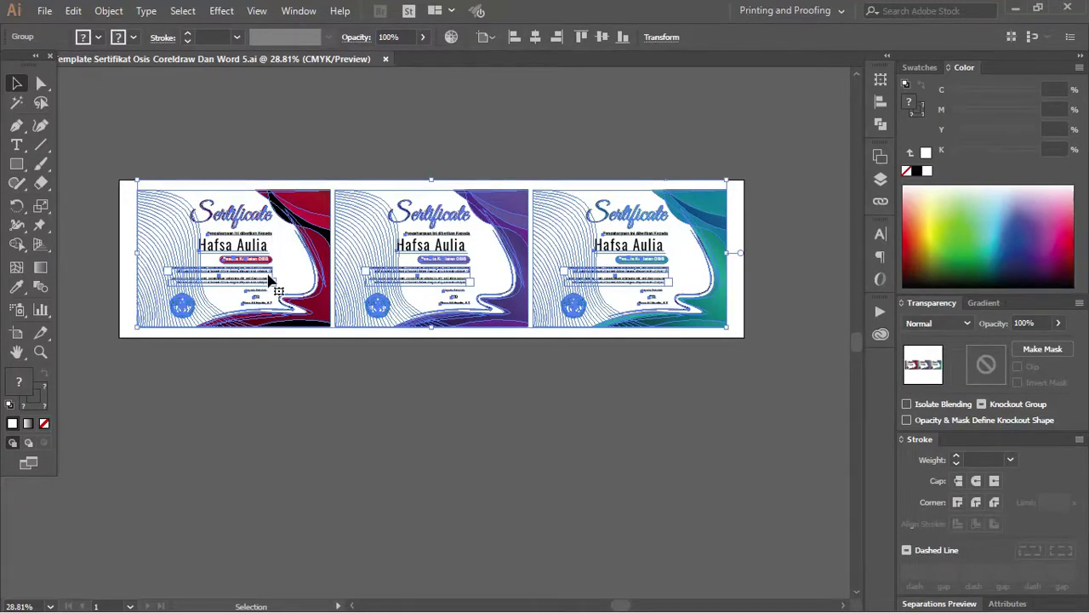
{"action": "key", "text": "z"}
{"action": "left_click_drag", "start_coordinate": [99, 160], "coordinate": [781, 353]}
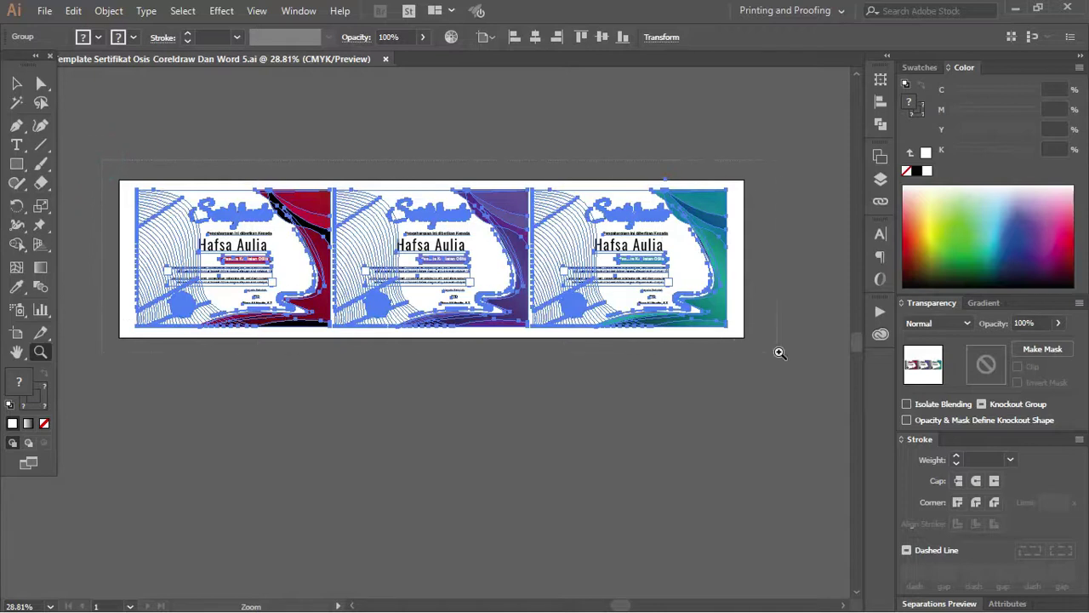
{"action": "left_click", "coordinate": [17, 82]}
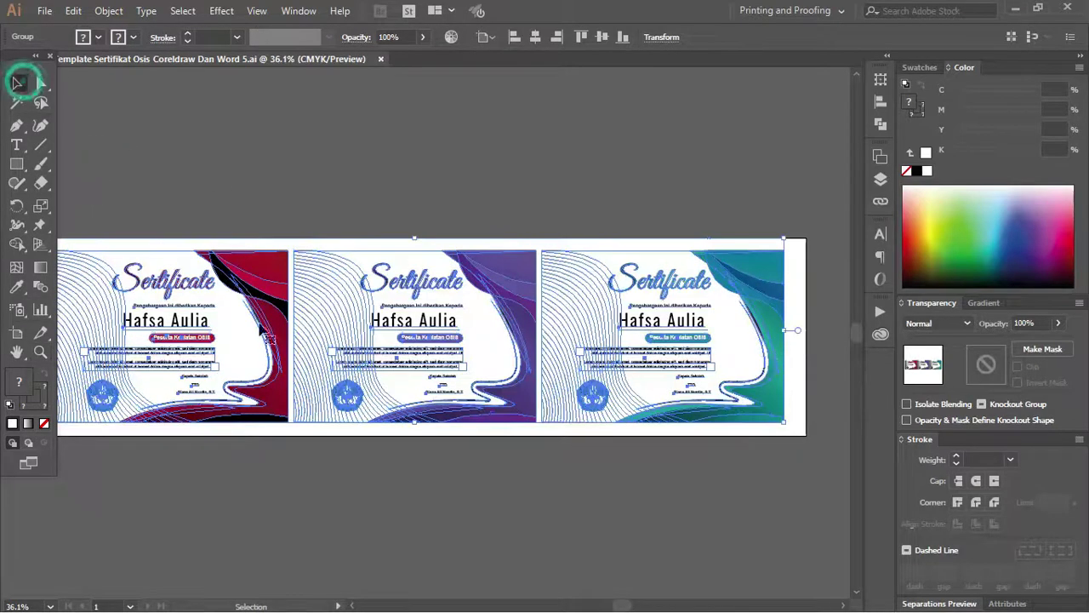
{"action": "left_click_drag", "start_coordinate": [625, 608], "coordinate": [623, 608]}
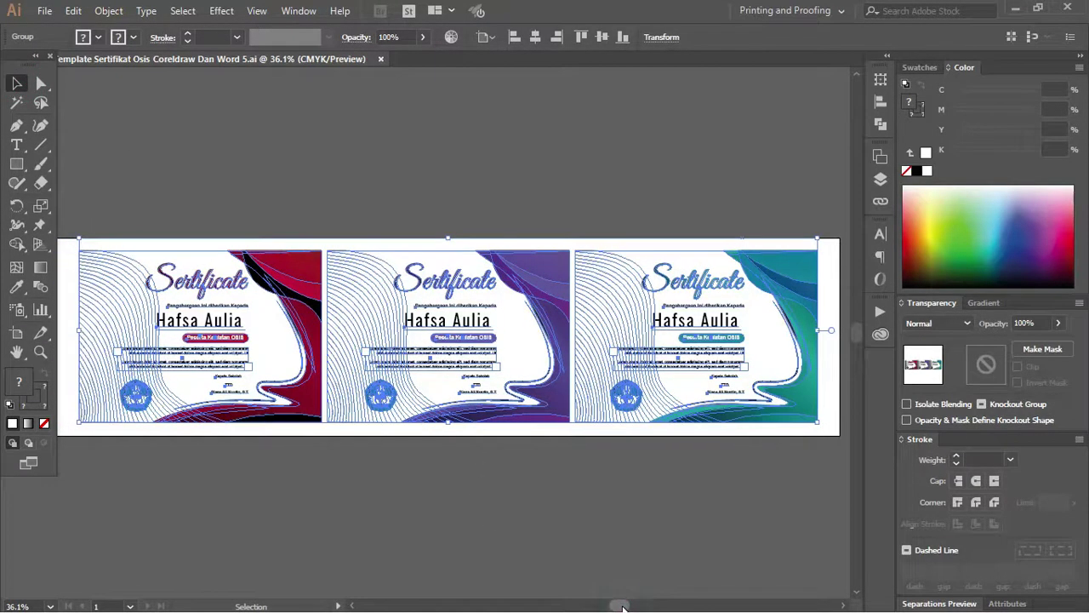
{"action": "left_click", "coordinate": [518, 191]}
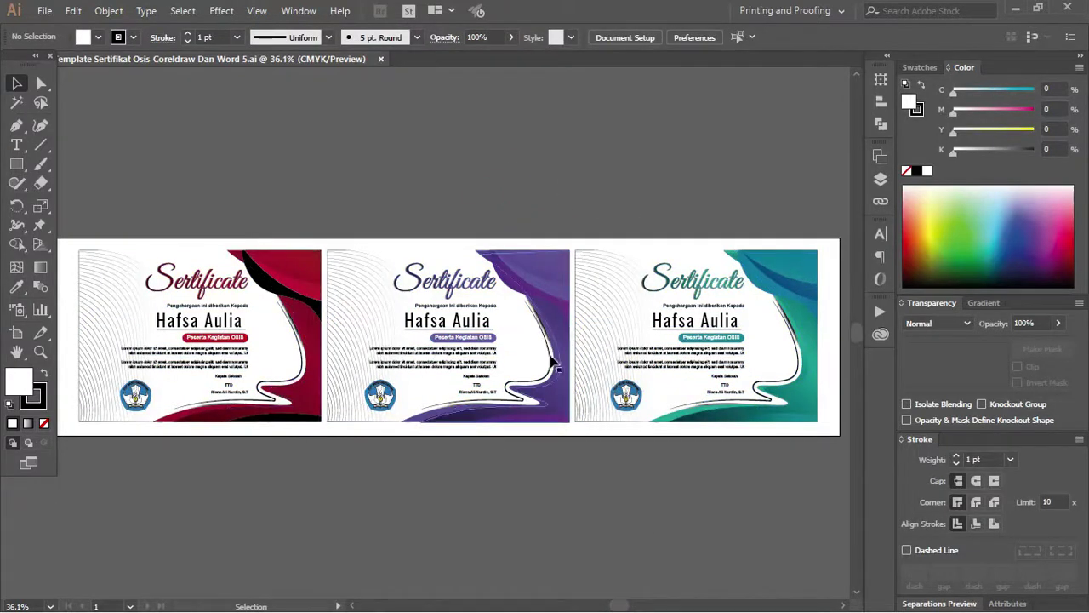
- Ungroup the certificate artwork and pick out the third certificate on its own
{"action": "left_click", "coordinate": [520, 322]}
{"action": "right_click", "coordinate": [528, 296]}
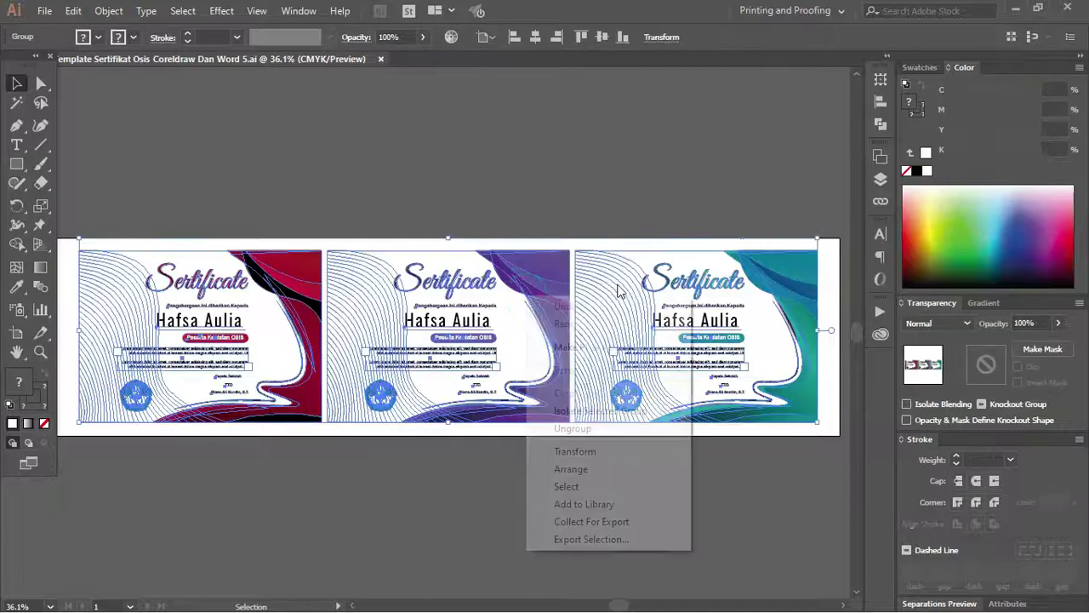
{"action": "left_click", "coordinate": [622, 429]}
{"action": "left_click", "coordinate": [647, 496]}
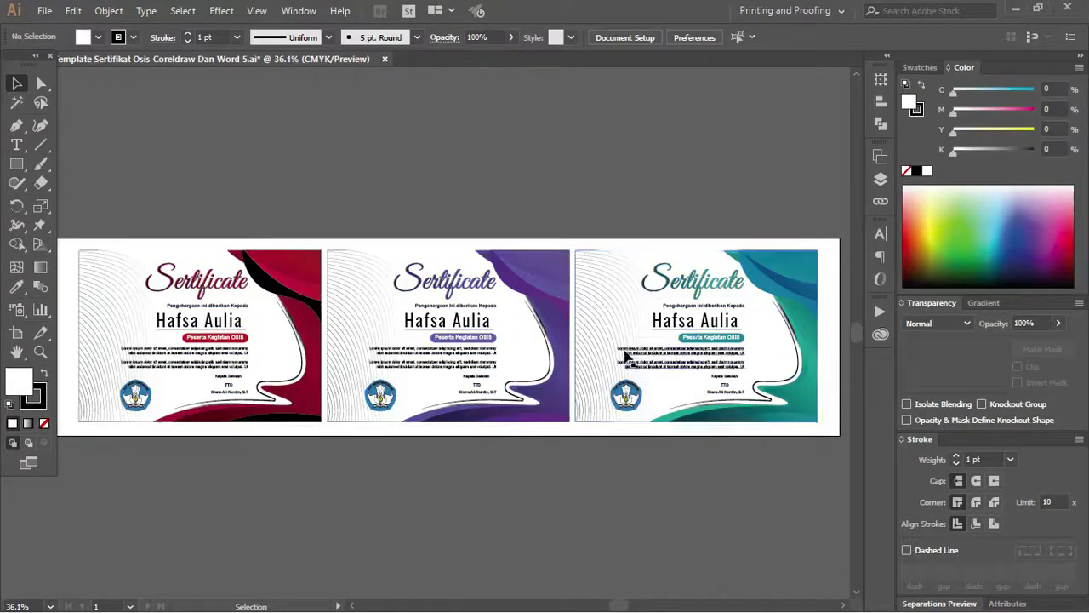
{"action": "left_click", "coordinate": [625, 335]}
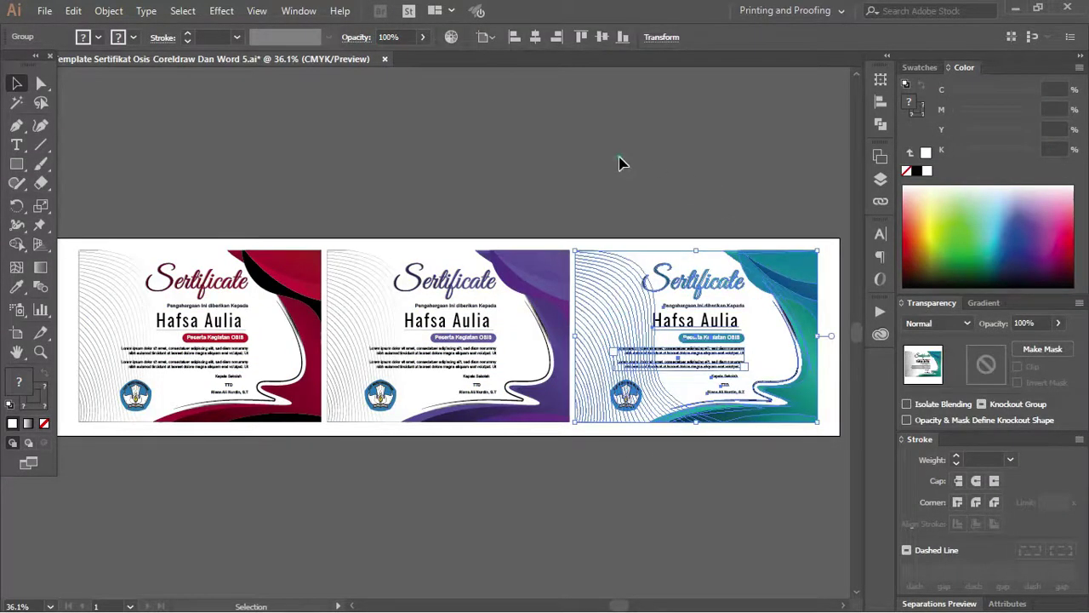
{"action": "left_click", "coordinate": [621, 162]}
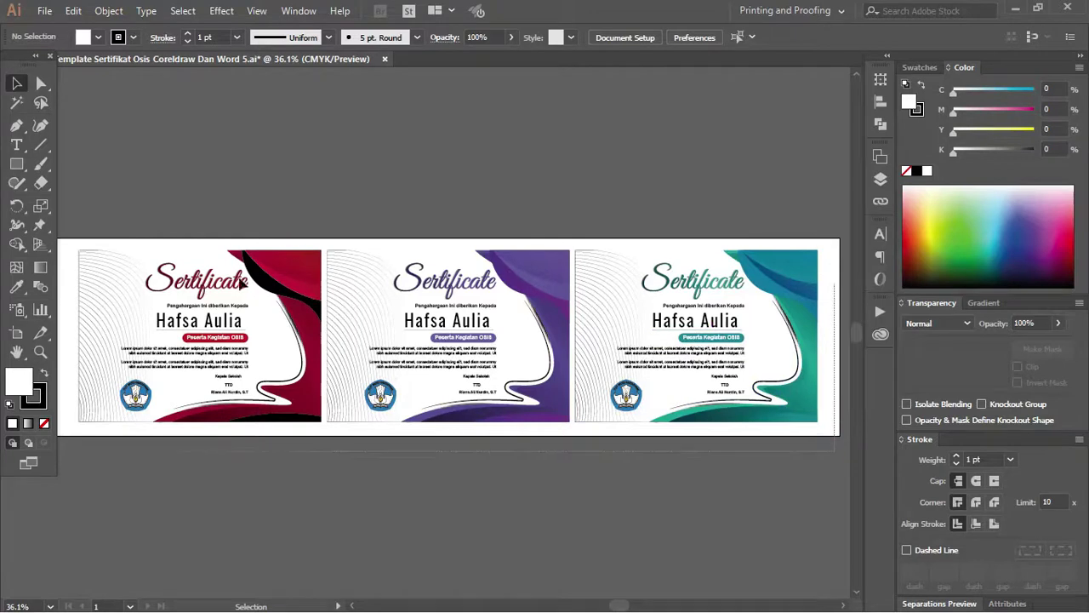
- Save the three certificates' colours as swatch group Color Group 4 and open its recolouring settings
{"action": "left_click", "coordinate": [74, 247]}
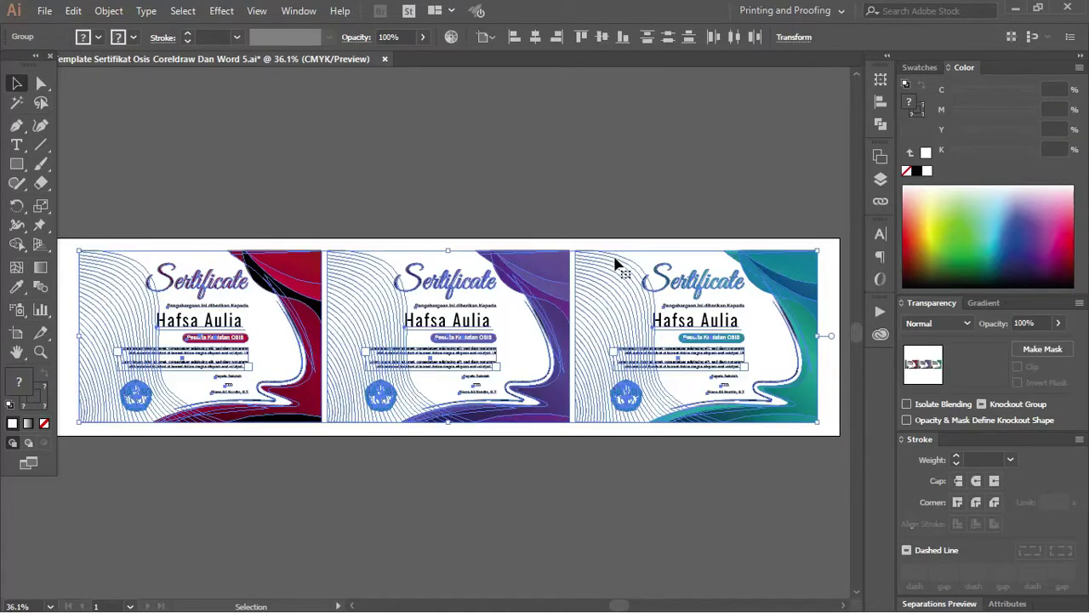
{"action": "left_click", "coordinate": [919, 68]}
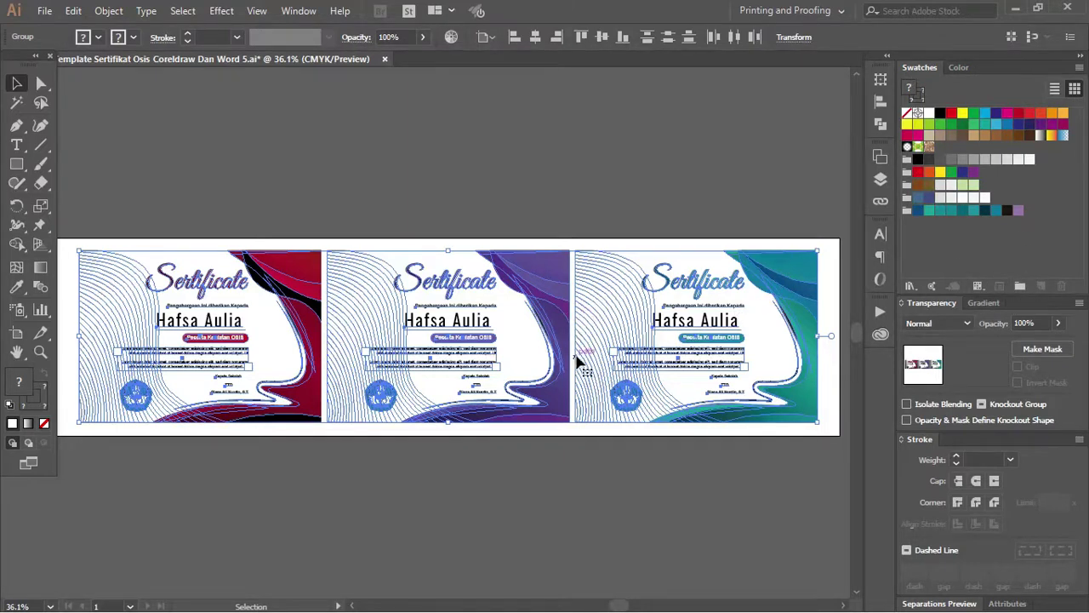
{"action": "left_click", "coordinate": [1020, 286]}
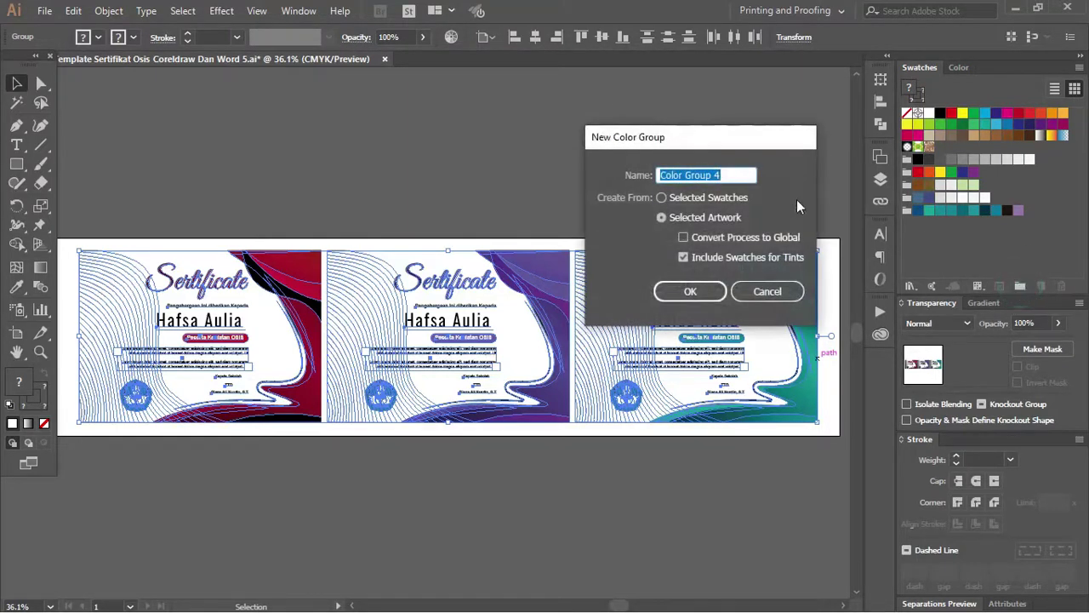
{"action": "left_click", "coordinate": [690, 291]}
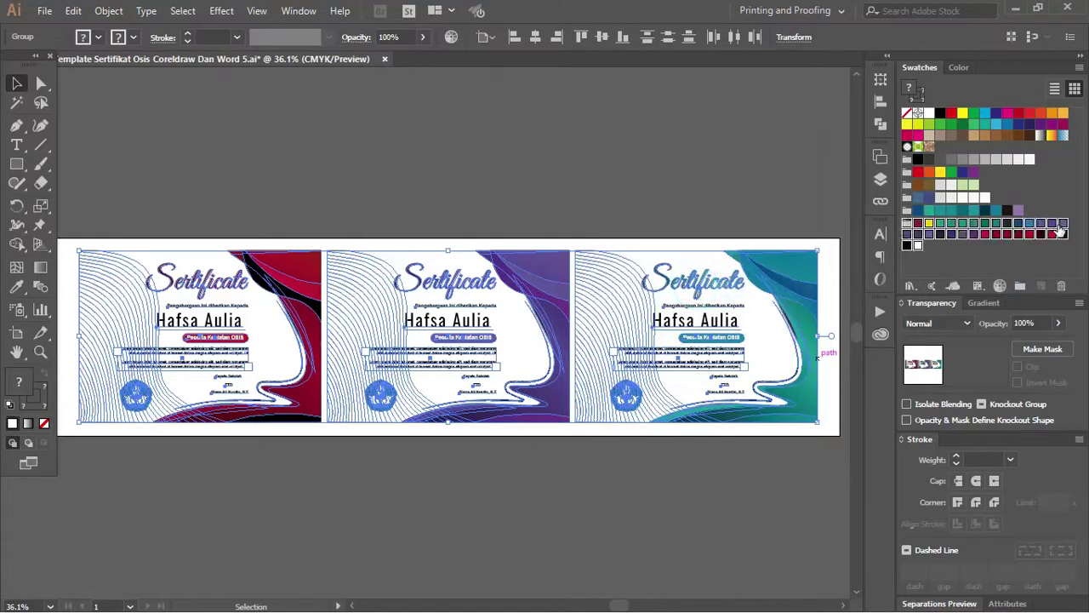
{"action": "left_click", "coordinate": [1001, 287]}
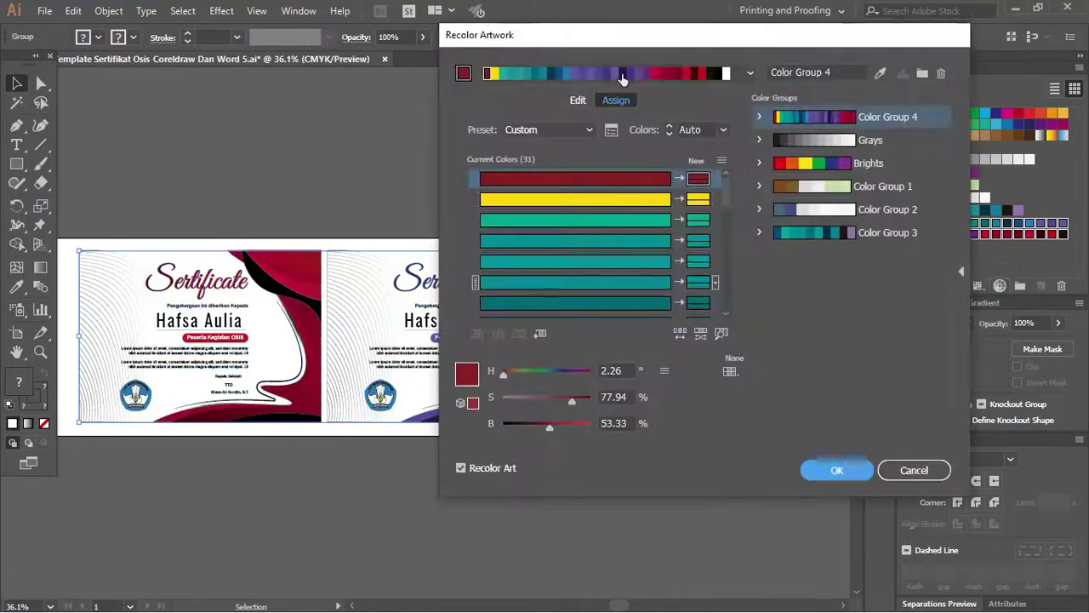
- Rotate the certificate colours on the Recolor Artwork wheel, then cancel to keep the originals
{"action": "left_click_drag", "start_coordinate": [630, 34], "coordinate": [835, 36]}
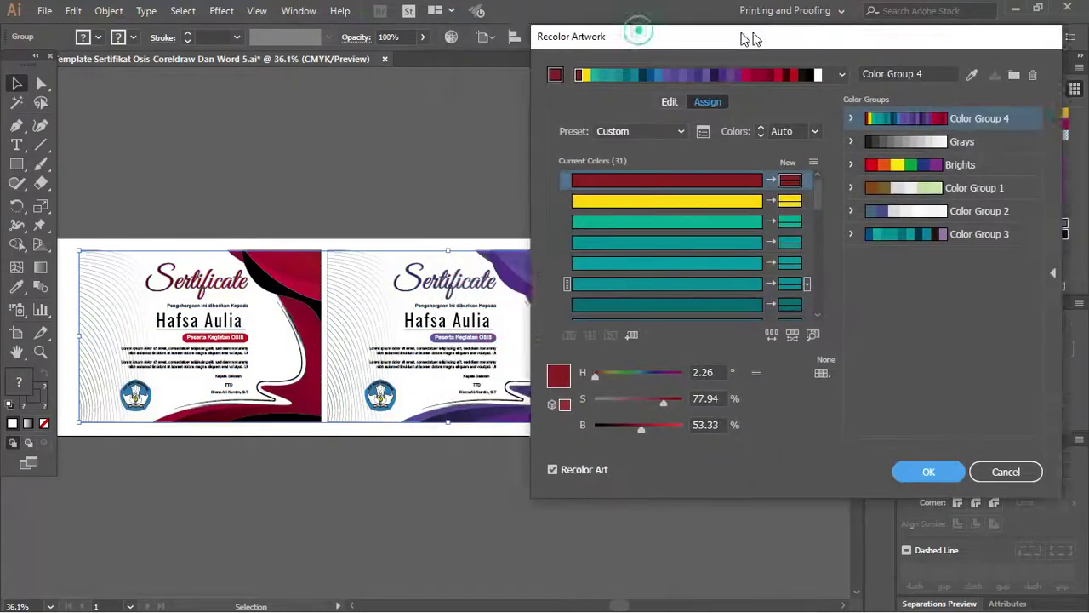
{"action": "left_click", "coordinate": [784, 102]}
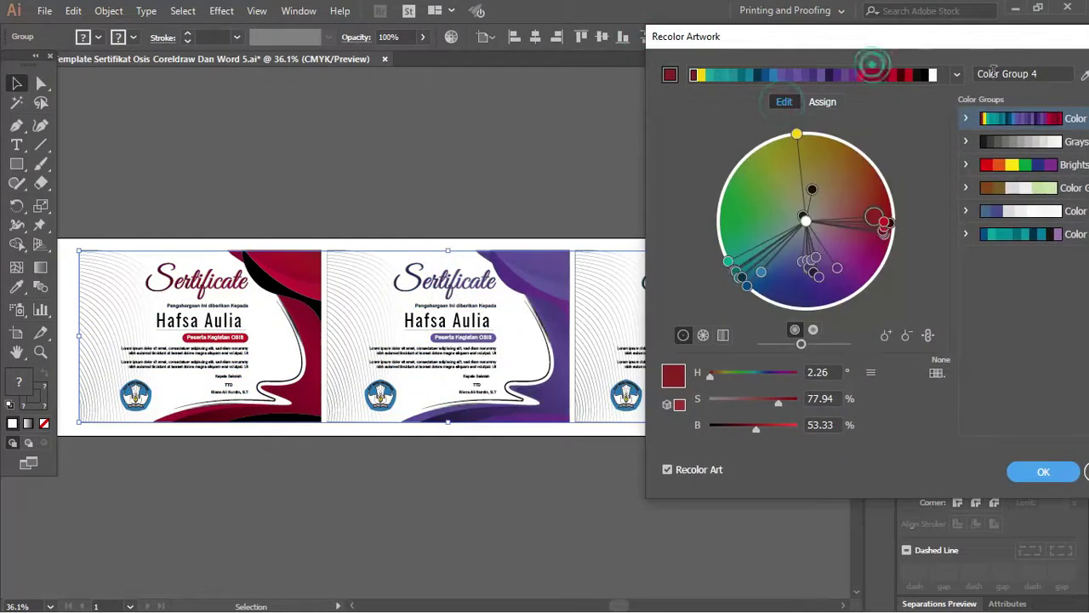
{"action": "left_click_drag", "start_coordinate": [890, 36], "coordinate": [963, 106]}
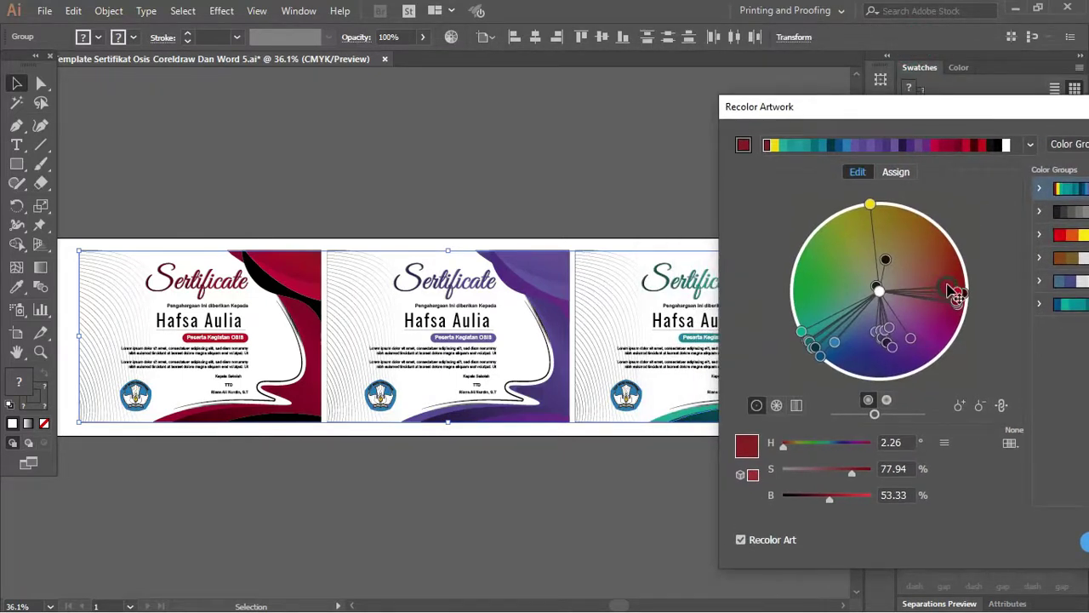
{"action": "left_click_drag", "start_coordinate": [881, 215], "coordinate": [808, 272]}
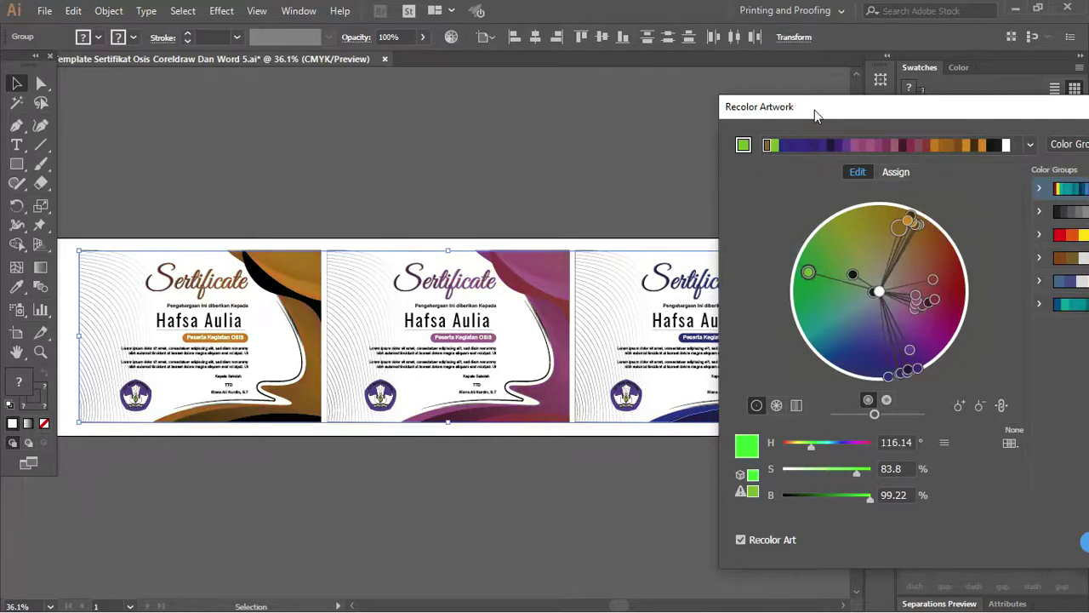
{"action": "left_click_drag", "start_coordinate": [814, 110], "coordinate": [460, 113]}
{"action": "left_click", "coordinate": [822, 541]}
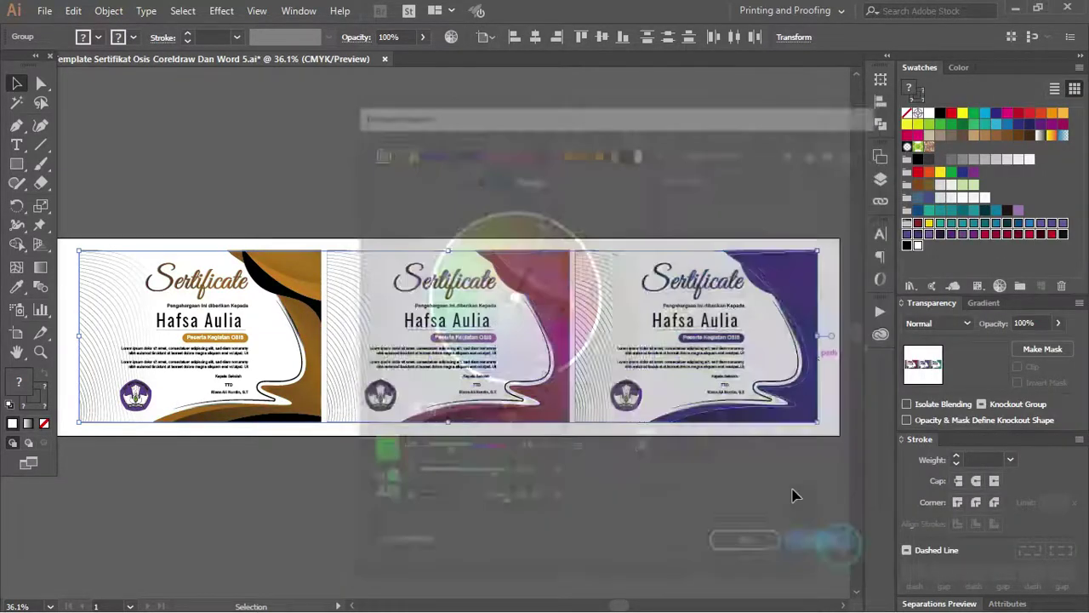
{"action": "left_click", "coordinate": [615, 190]}
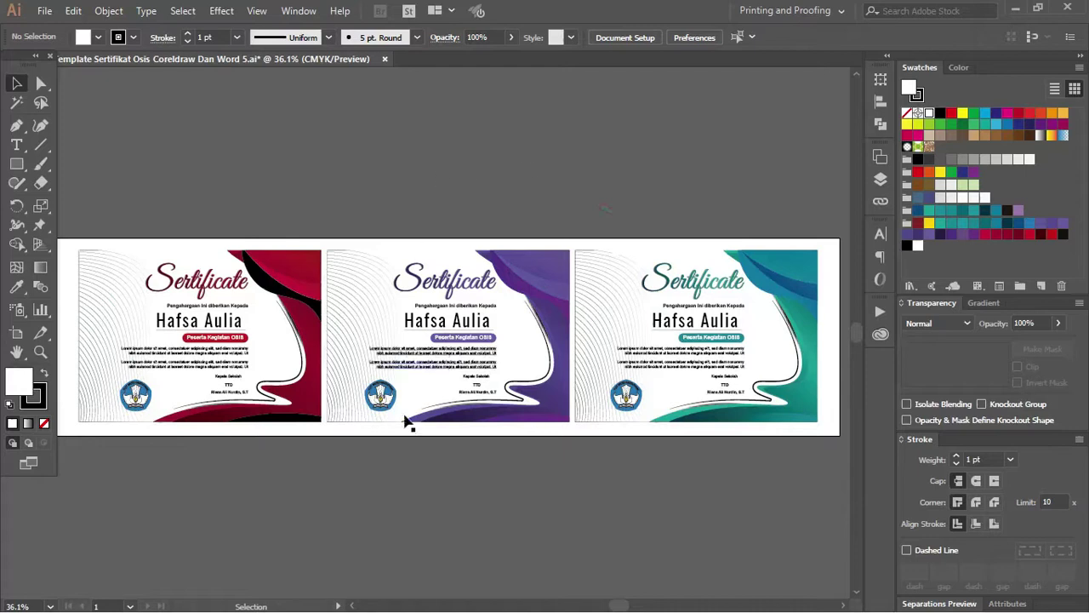
- Move up to the all-formats certificate folder, then switch to the templatekita page in Chrome
{"action": "key", "text": "alt+Tab"}
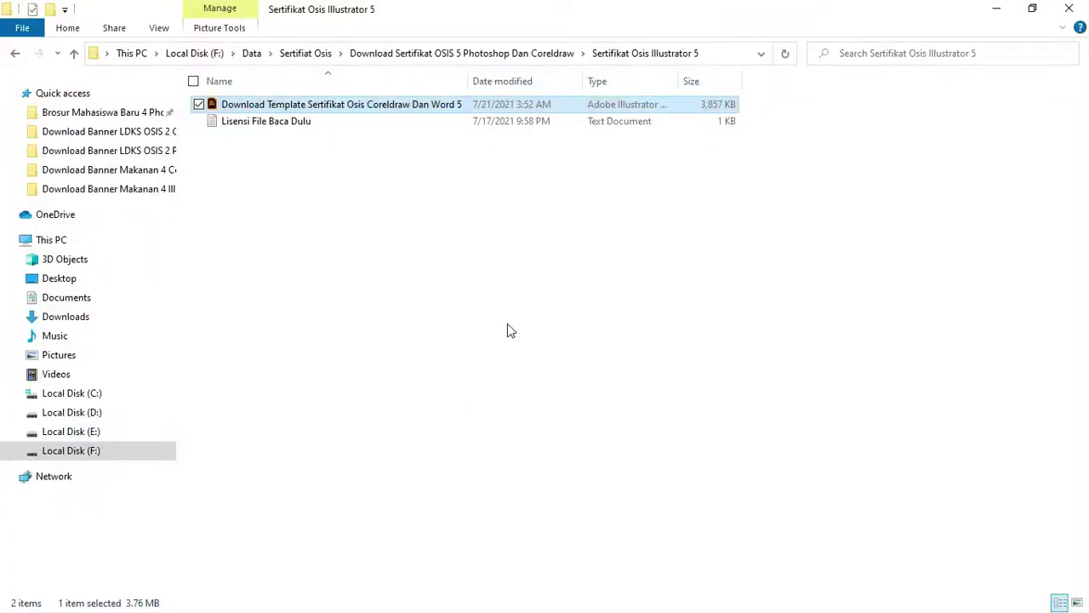
{"action": "key", "text": "BackSpace"}
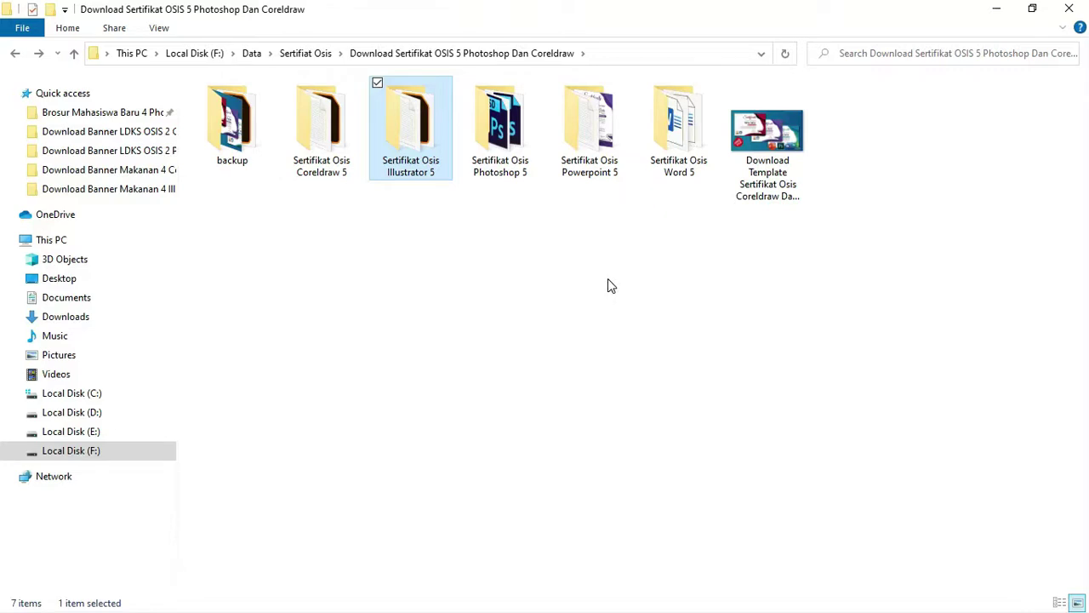
{"action": "key", "text": "alt"}
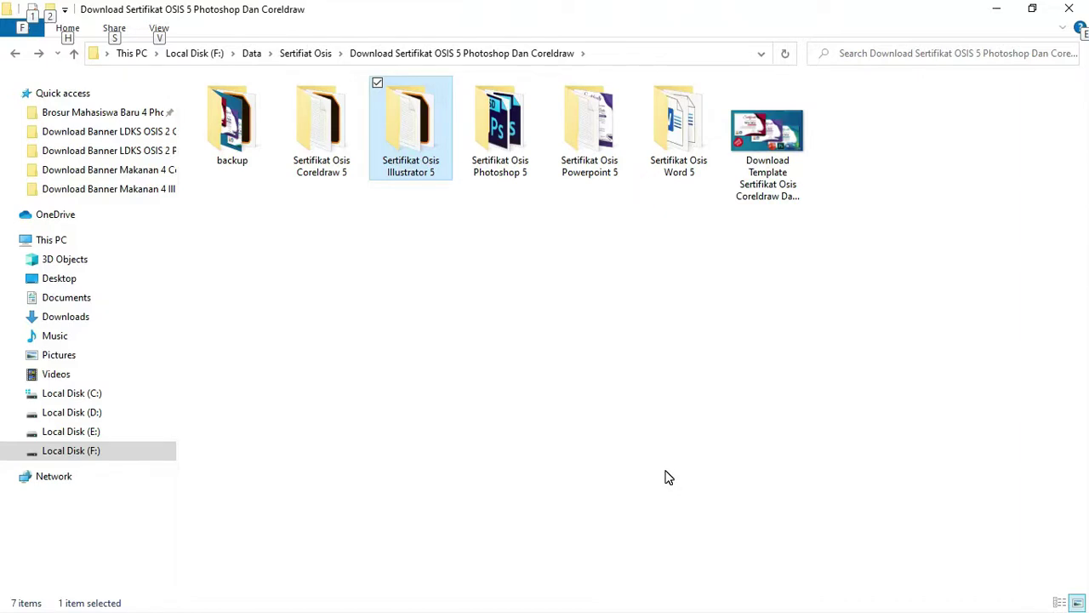
{"action": "key", "text": "alt+Tab"}
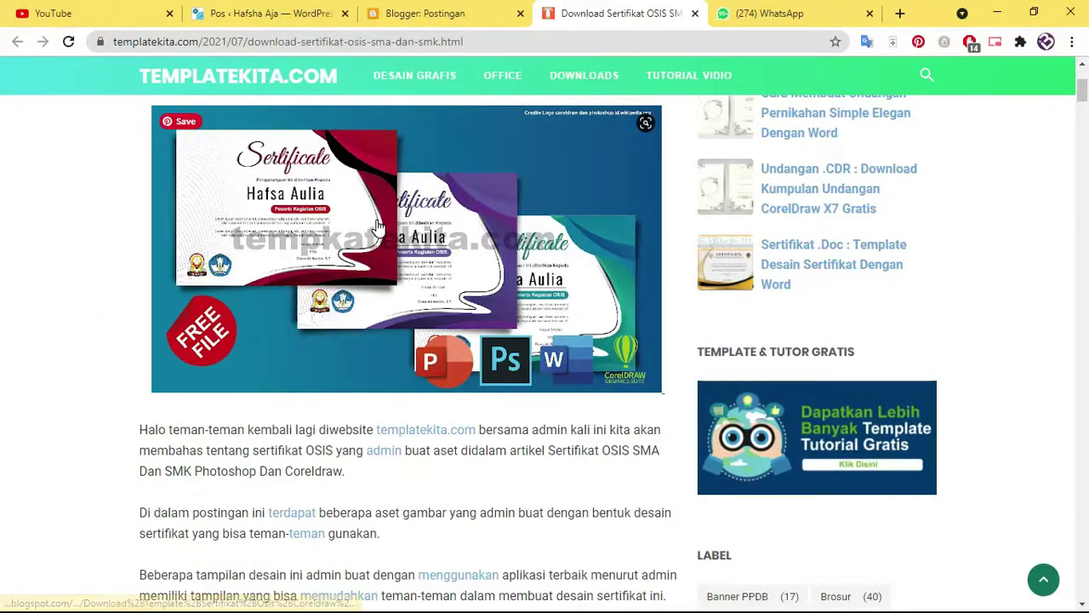
{"action": "scroll", "coordinate": [364, 223], "scroll_direction": "down", "scroll_amount": 2}
{"action": "scroll", "coordinate": [369, 218], "scroll_direction": "down", "scroll_amount": 4}
{"action": "scroll", "coordinate": [382, 213], "scroll_direction": "down", "scroll_amount": 4}
{"action": "scroll", "coordinate": [382, 214], "scroll_direction": "down", "scroll_amount": 4}
{"action": "scroll", "coordinate": [387, 216], "scroll_direction": "down", "scroll_amount": 3}
{"action": "scroll", "coordinate": [389, 219], "scroll_direction": "down", "scroll_amount": 5}
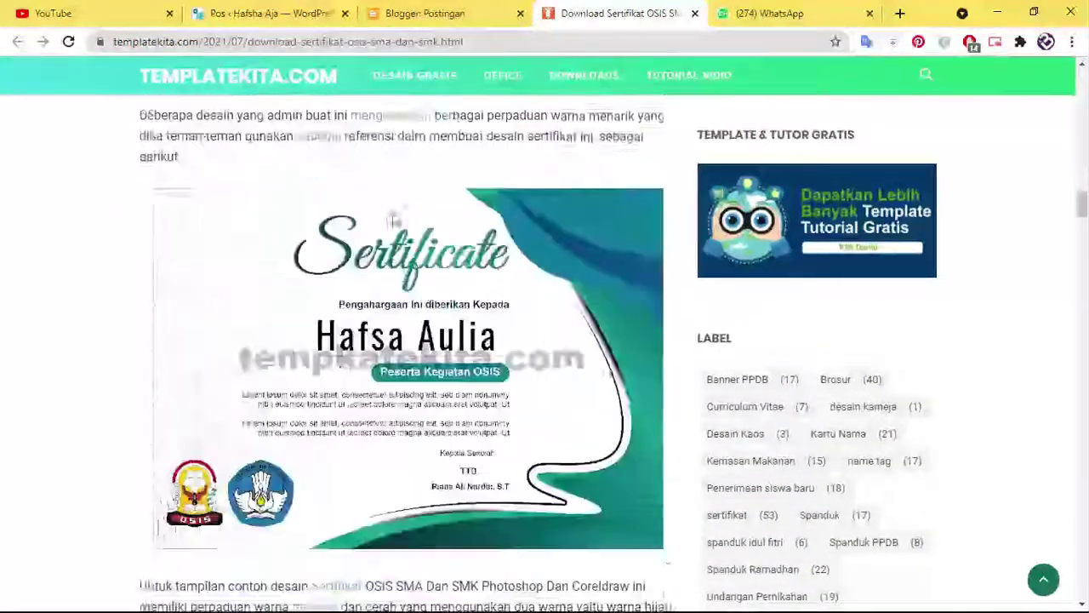
{"action": "scroll", "coordinate": [417, 213], "scroll_direction": "down", "scroll_amount": 4}
{"action": "scroll", "coordinate": [418, 213], "scroll_direction": "down", "scroll_amount": 2}
{"action": "scroll", "coordinate": [417, 215], "scroll_direction": "down", "scroll_amount": 3}
{"action": "scroll", "coordinate": [417, 214], "scroll_direction": "down", "scroll_amount": 4}
{"action": "scroll", "coordinate": [418, 219], "scroll_direction": "down", "scroll_amount": 4}
{"action": "scroll", "coordinate": [426, 219], "scroll_direction": "down", "scroll_amount": 4}
{"action": "scroll", "coordinate": [430, 219], "scroll_direction": "down", "scroll_amount": 4}
{"action": "scroll", "coordinate": [434, 215], "scroll_direction": "down", "scroll_amount": 4}
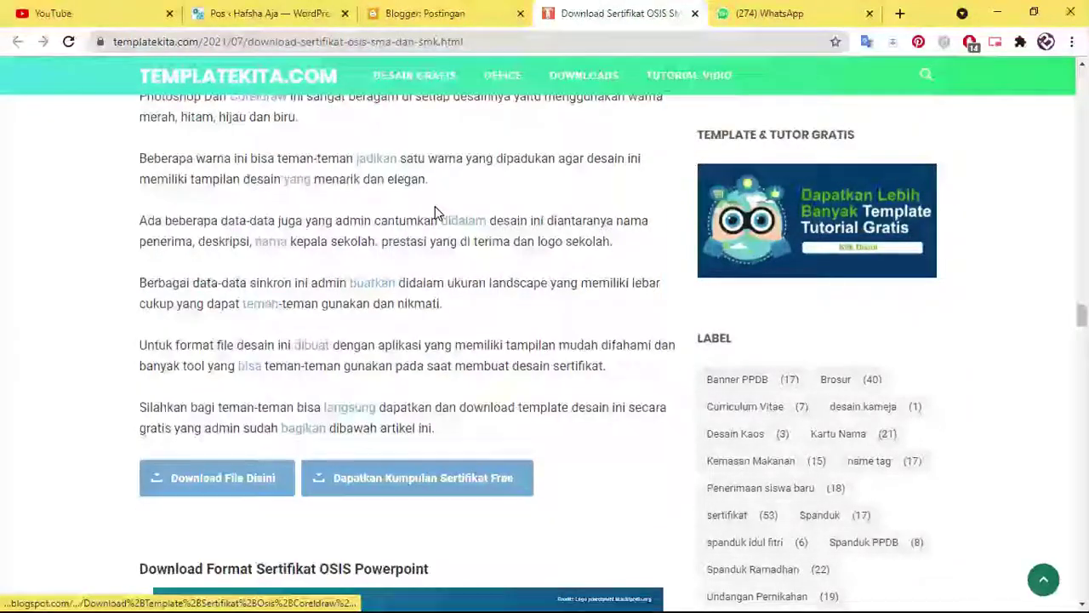
{"action": "scroll", "coordinate": [434, 209], "scroll_direction": "down", "scroll_amount": 3}
{"action": "scroll", "coordinate": [224, 249], "scroll_direction": "down", "scroll_amount": 1}
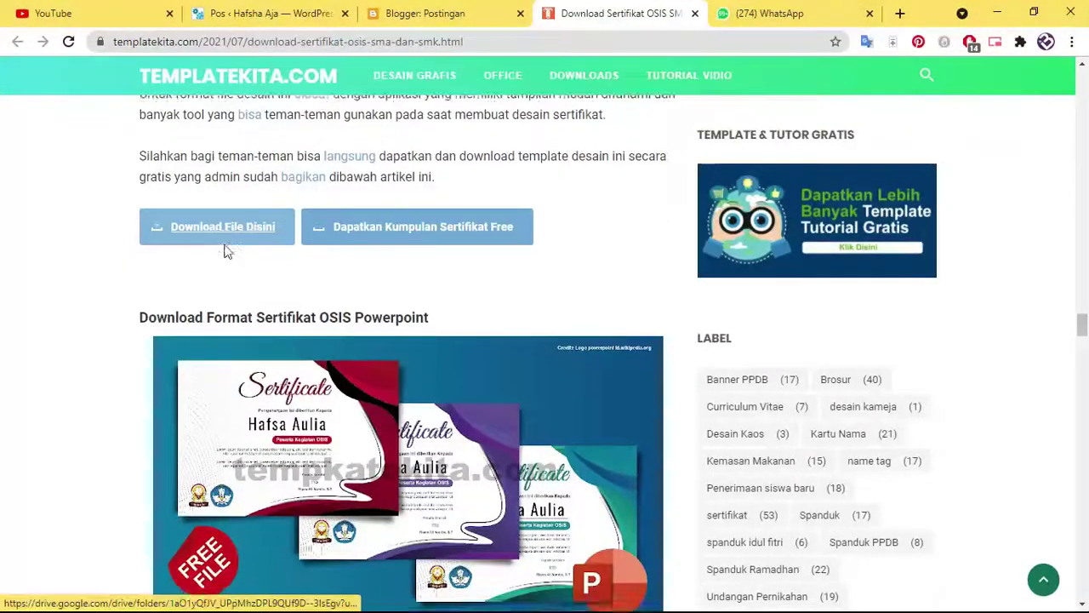
{"action": "scroll", "coordinate": [229, 247], "scroll_direction": "down", "scroll_amount": 5}
{"action": "scroll", "coordinate": [235, 241], "scroll_direction": "down", "scroll_amount": 5}
{"action": "scroll", "coordinate": [237, 239], "scroll_direction": "down", "scroll_amount": 5}
{"action": "scroll", "coordinate": [241, 242], "scroll_direction": "down", "scroll_amount": 1}
{"action": "scroll", "coordinate": [247, 241], "scroll_direction": "down", "scroll_amount": 4}
{"action": "scroll", "coordinate": [254, 240], "scroll_direction": "down", "scroll_amount": 4}
{"action": "scroll", "coordinate": [300, 238], "scroll_direction": "up", "scroll_amount": 3}
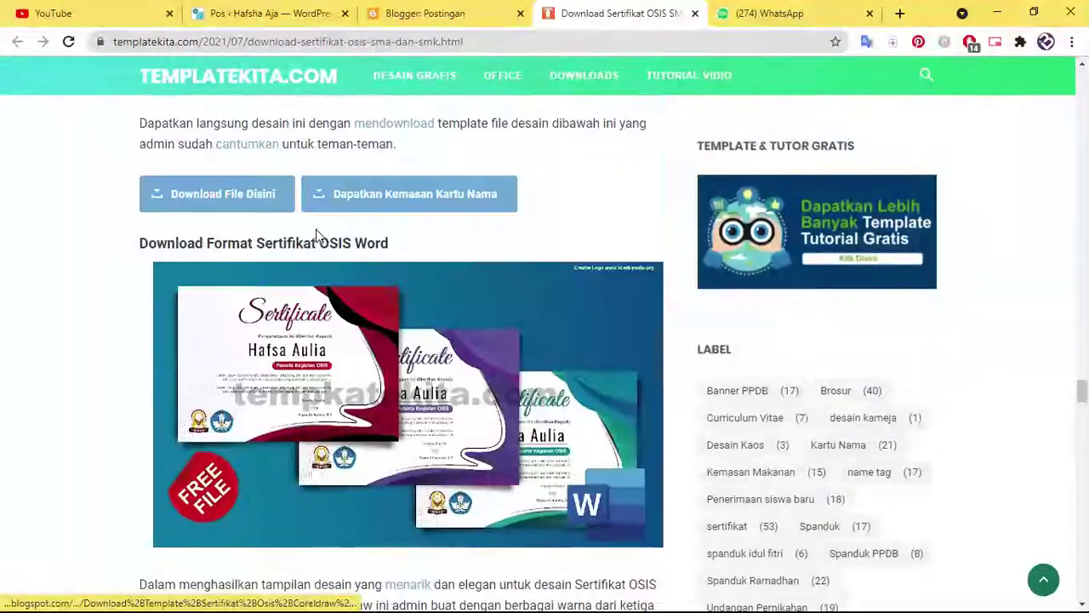